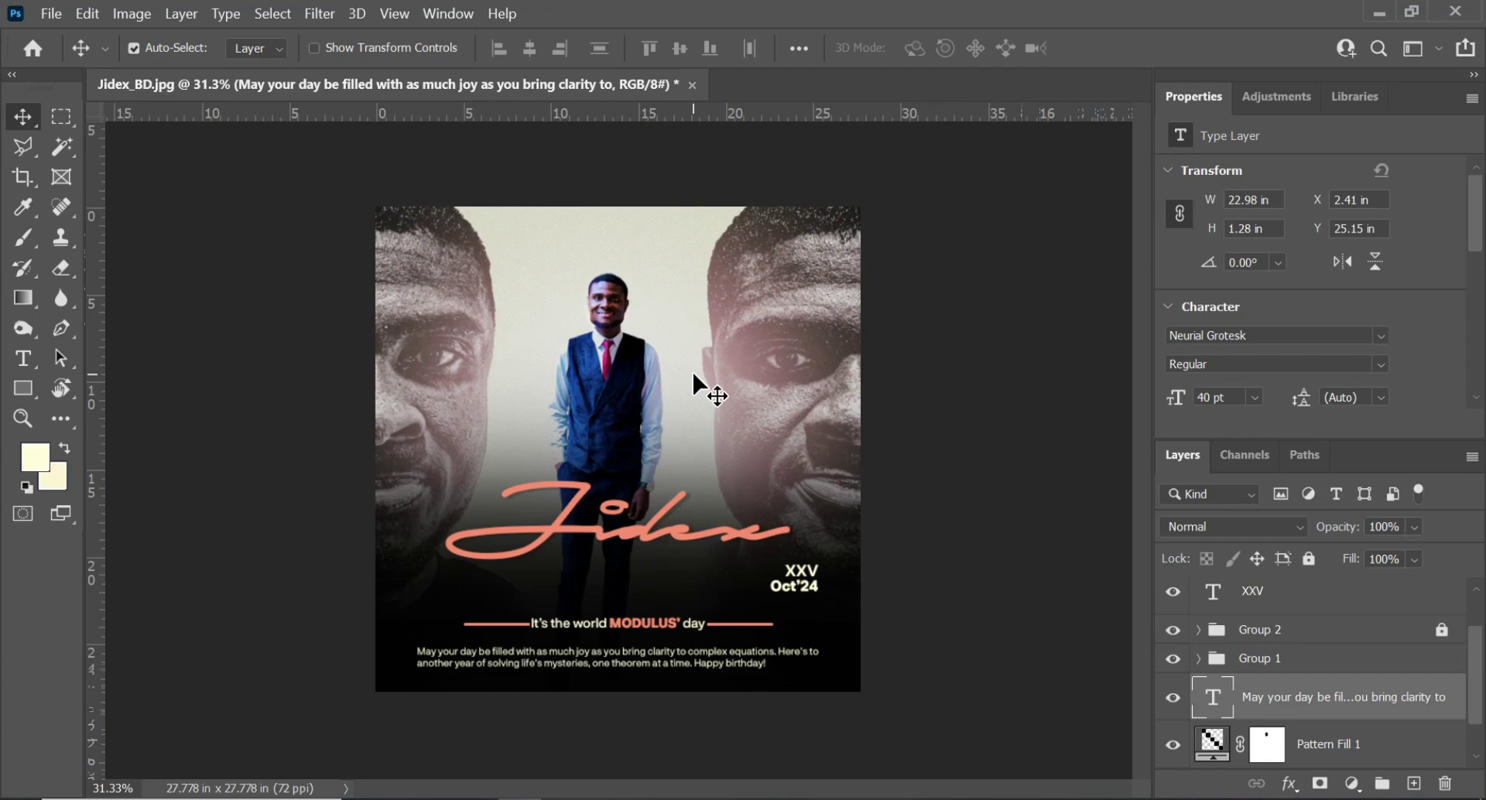
# Examine the finished birthday poster's overall composition, its layer stack and the list of available filters
pyautogui.scroll(2, 471, 392)
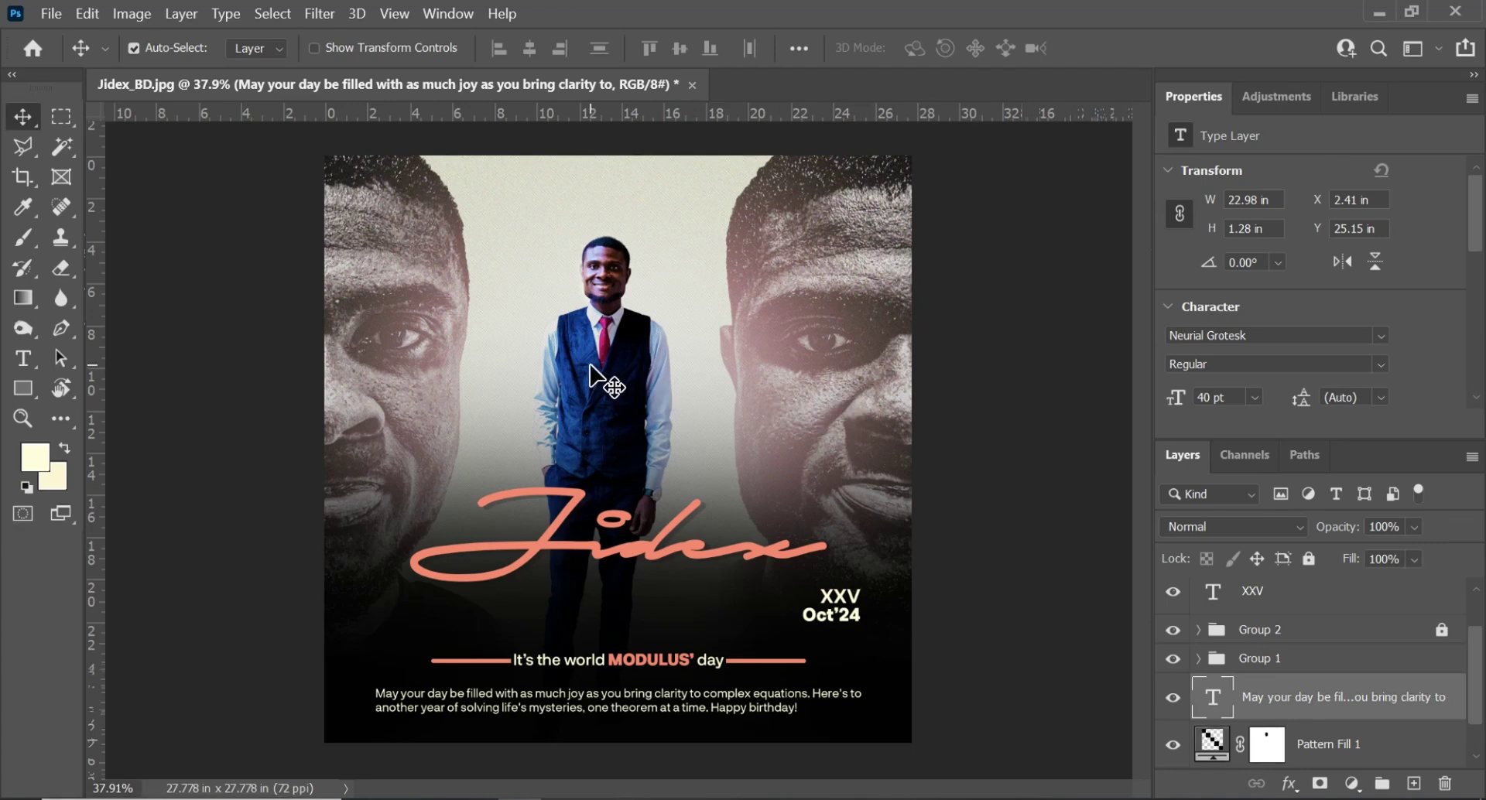
pyautogui.scroll(2, 481, 402)
pyautogui.scroll(-1, 480, 396)
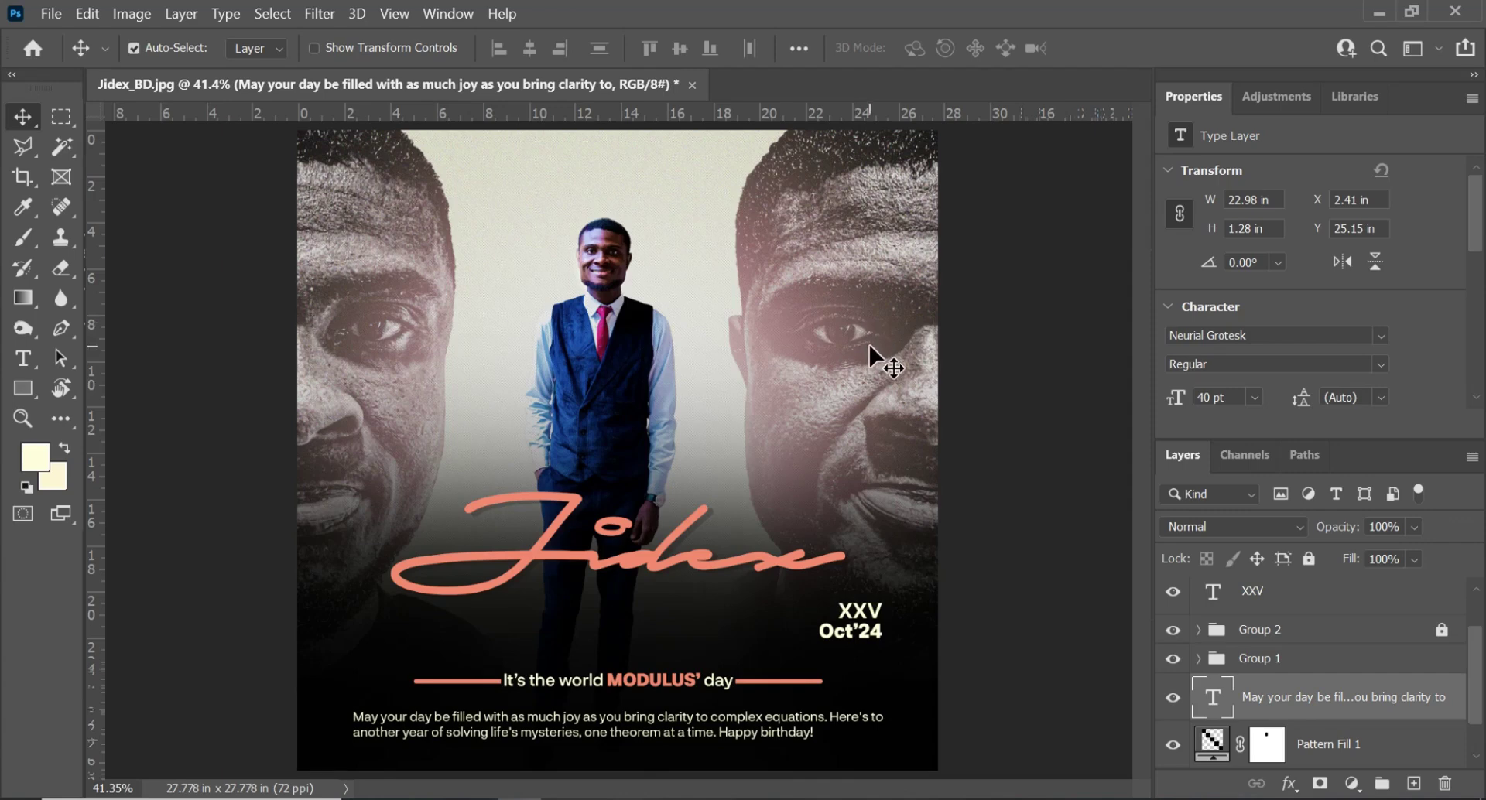
pyautogui.scroll(-1, 873, 324)
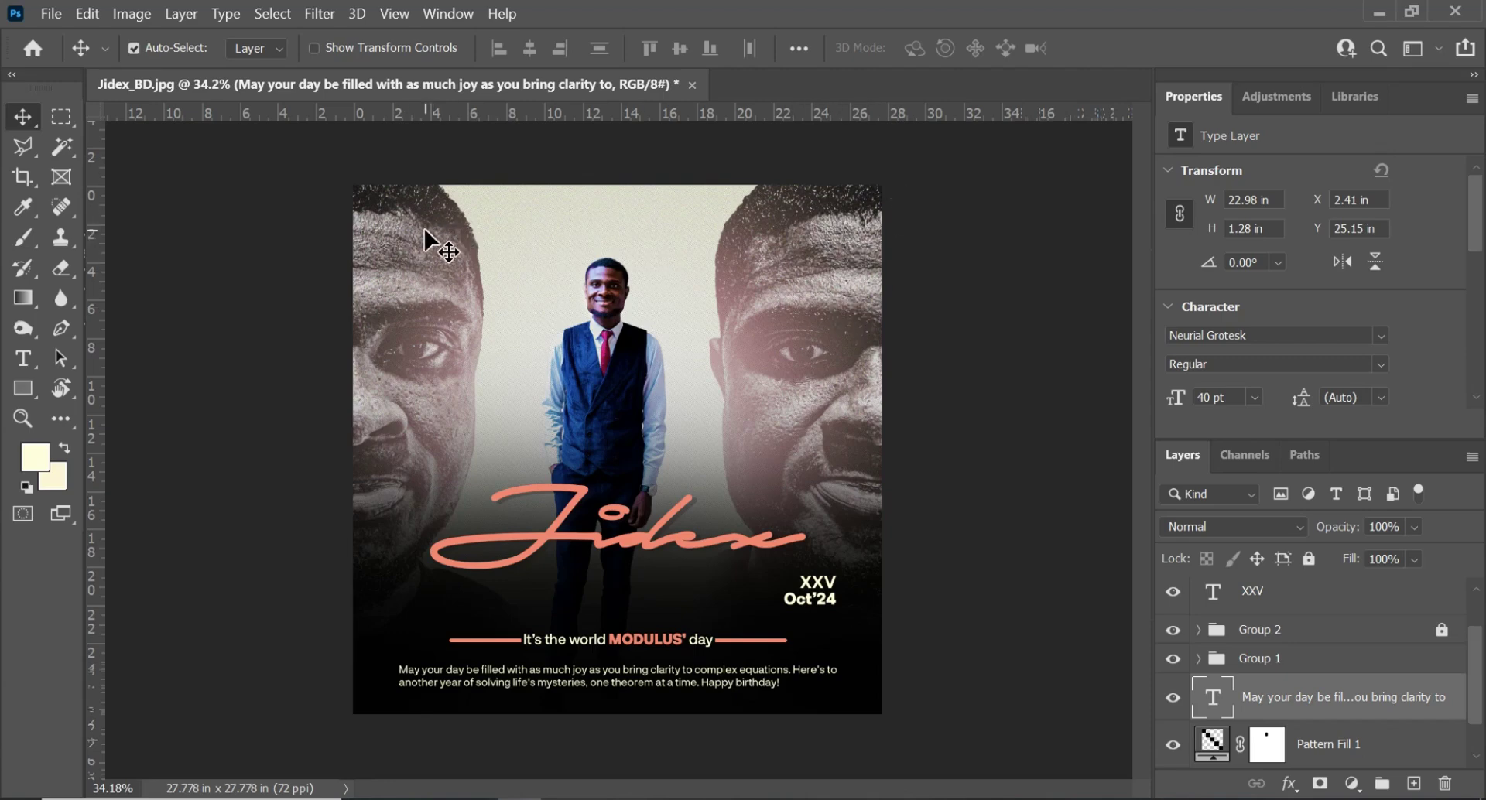
pyautogui.scroll(2, 418, 286)
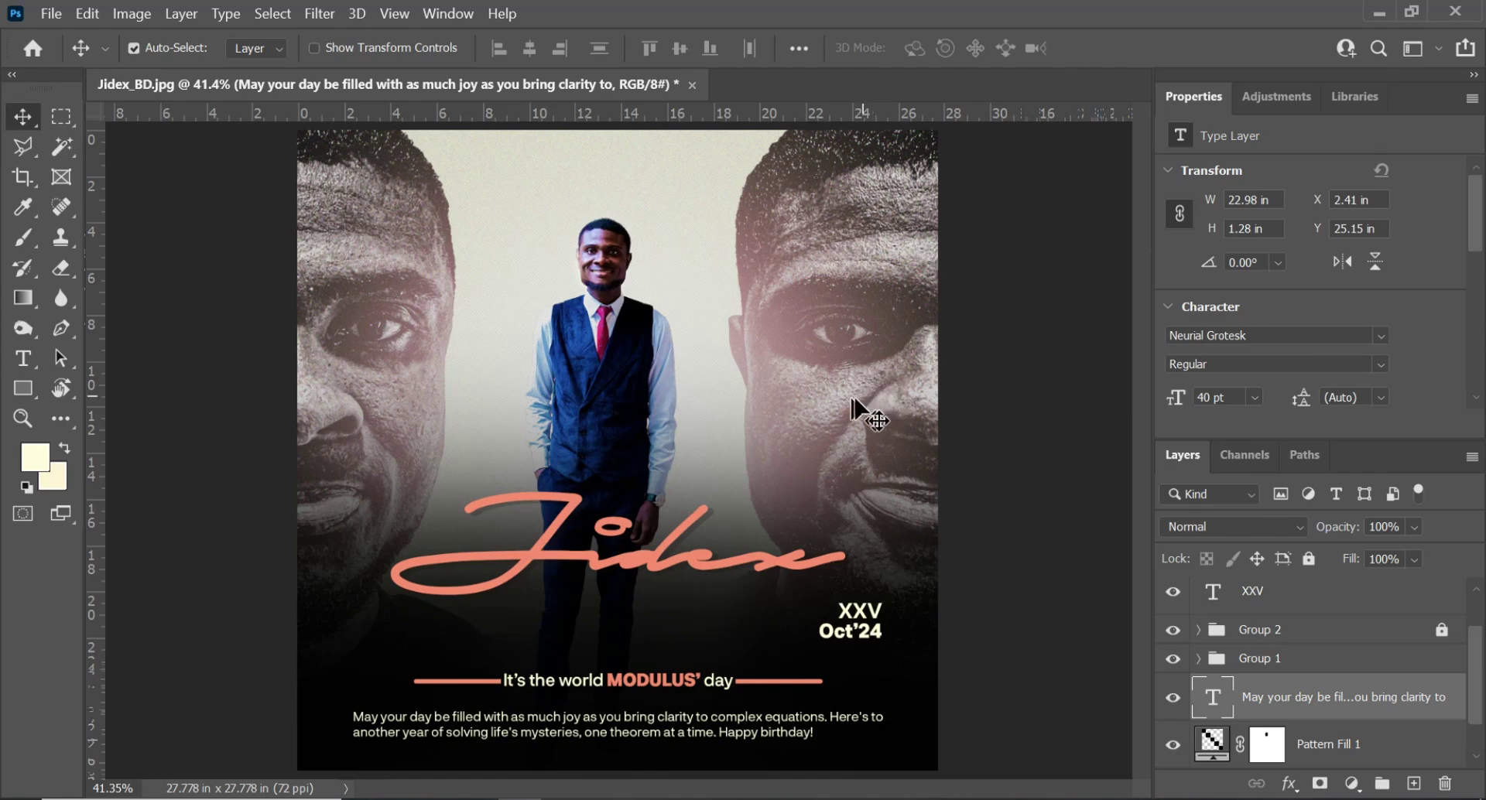
pyautogui.scroll(-1, 859, 402)
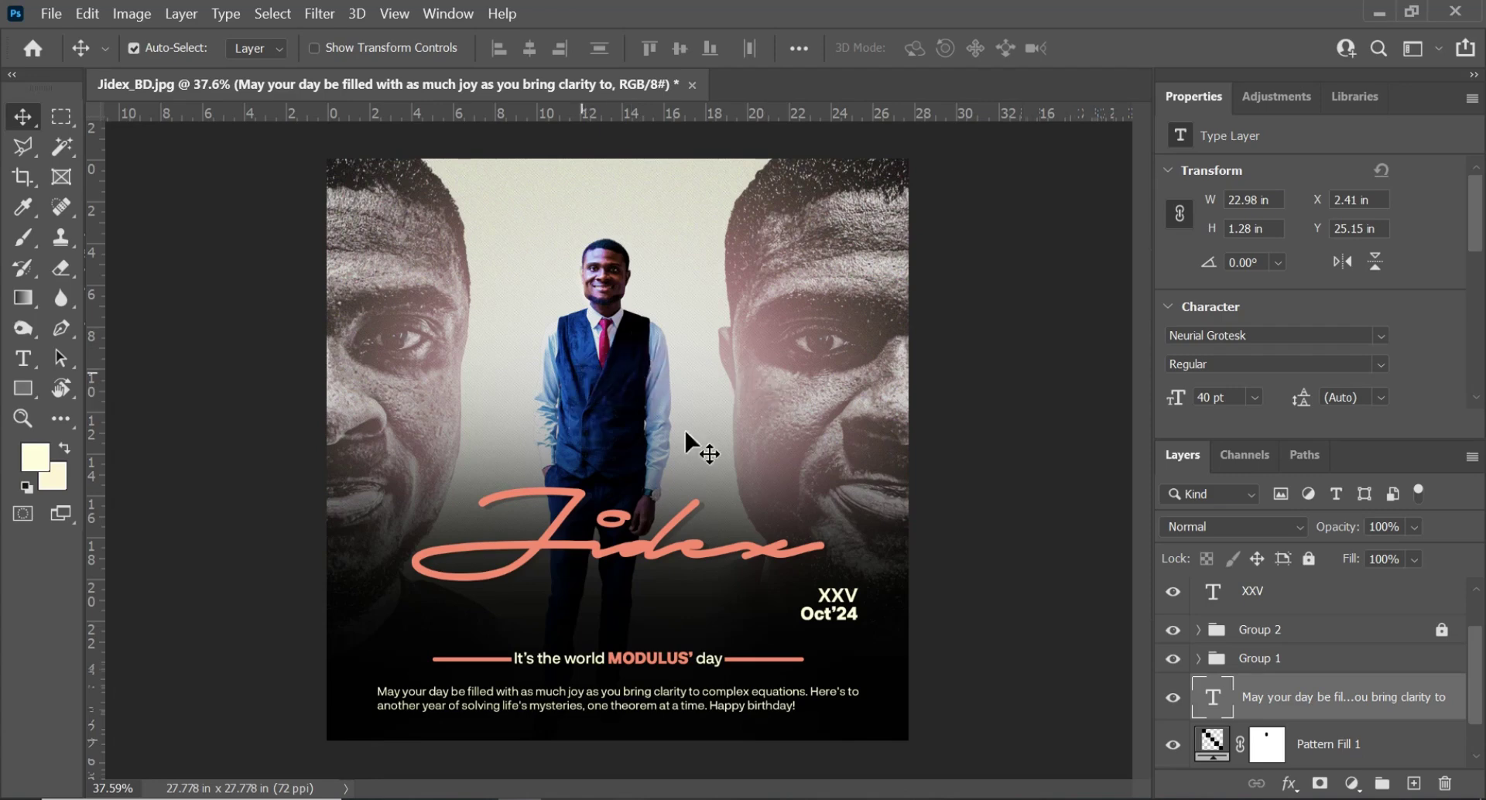
pyautogui.scroll(-1, 1410, 681)
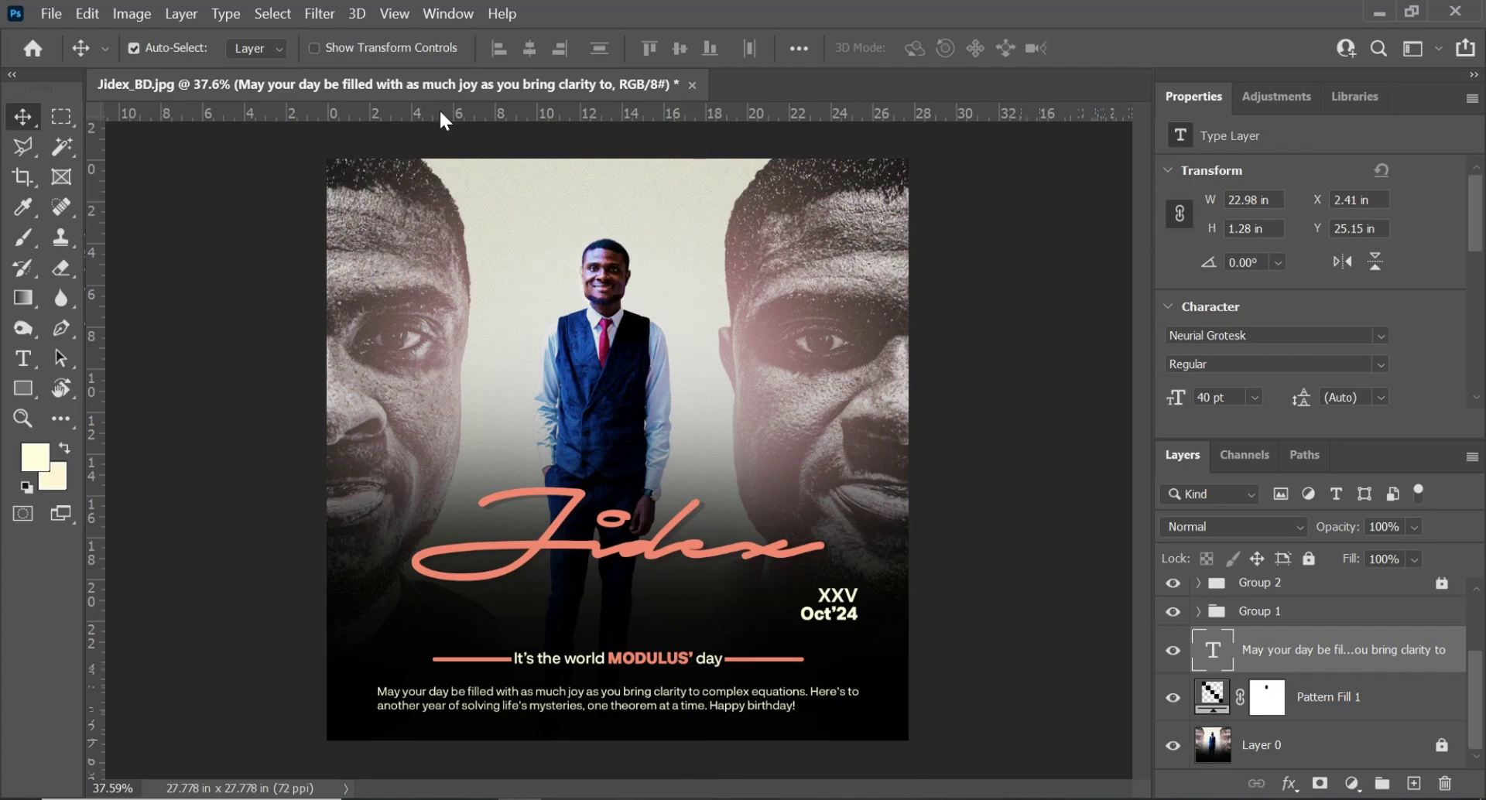
pyautogui.click(333, 14)
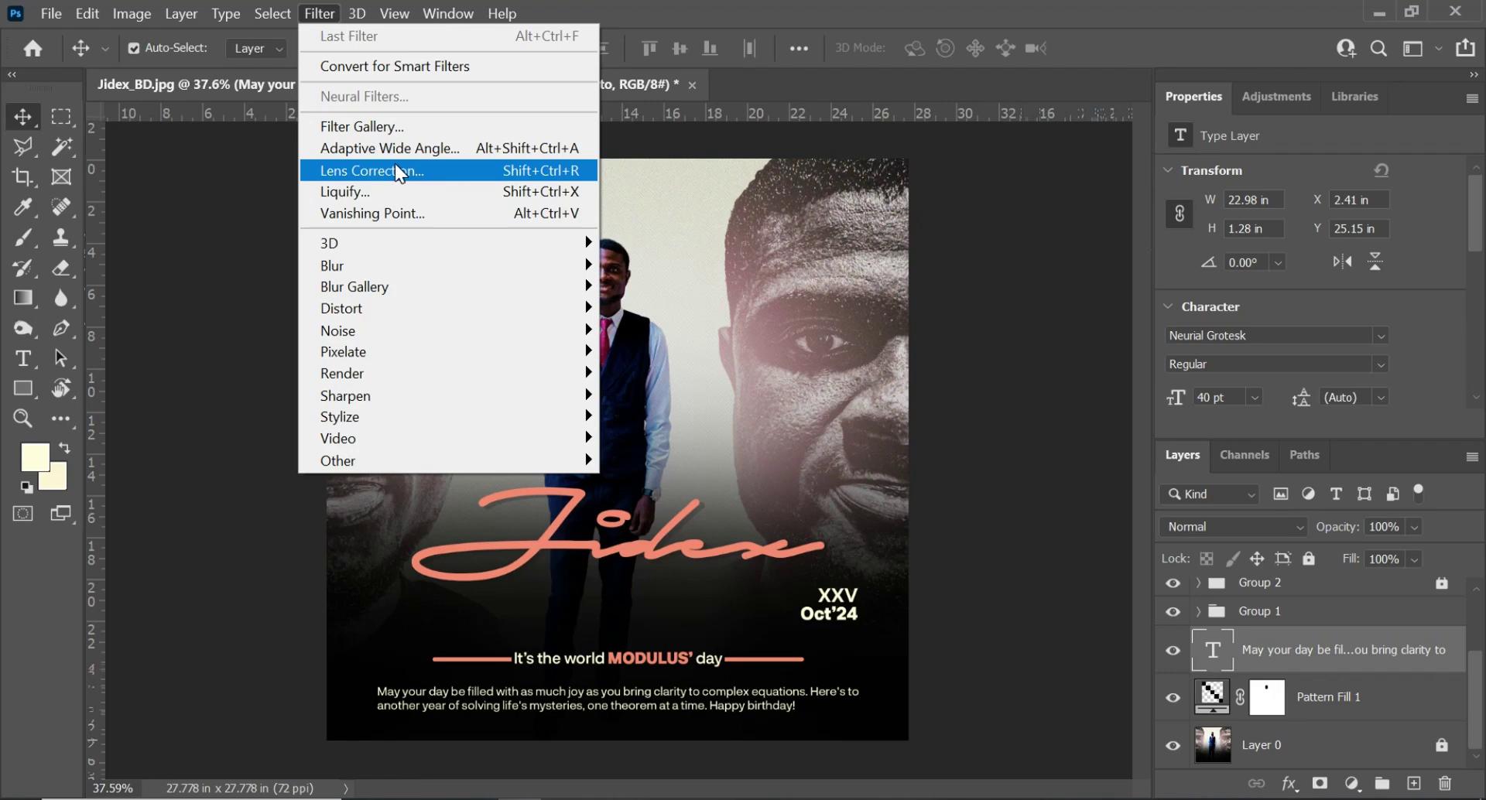
pyautogui.click(1003, 337)
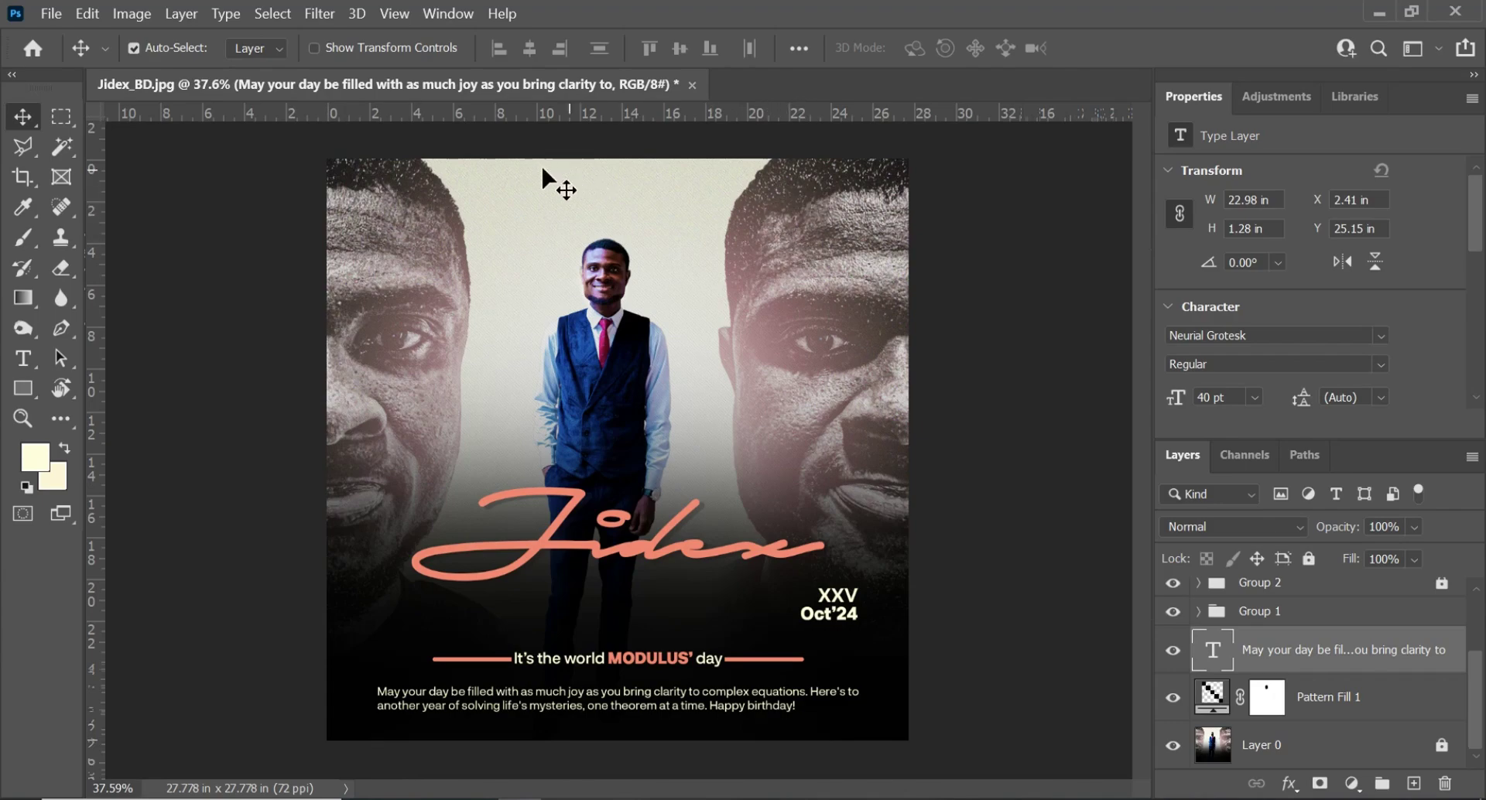
pyautogui.scroll(3, 496, 171)
pyautogui.scroll(-1, 478, 159)
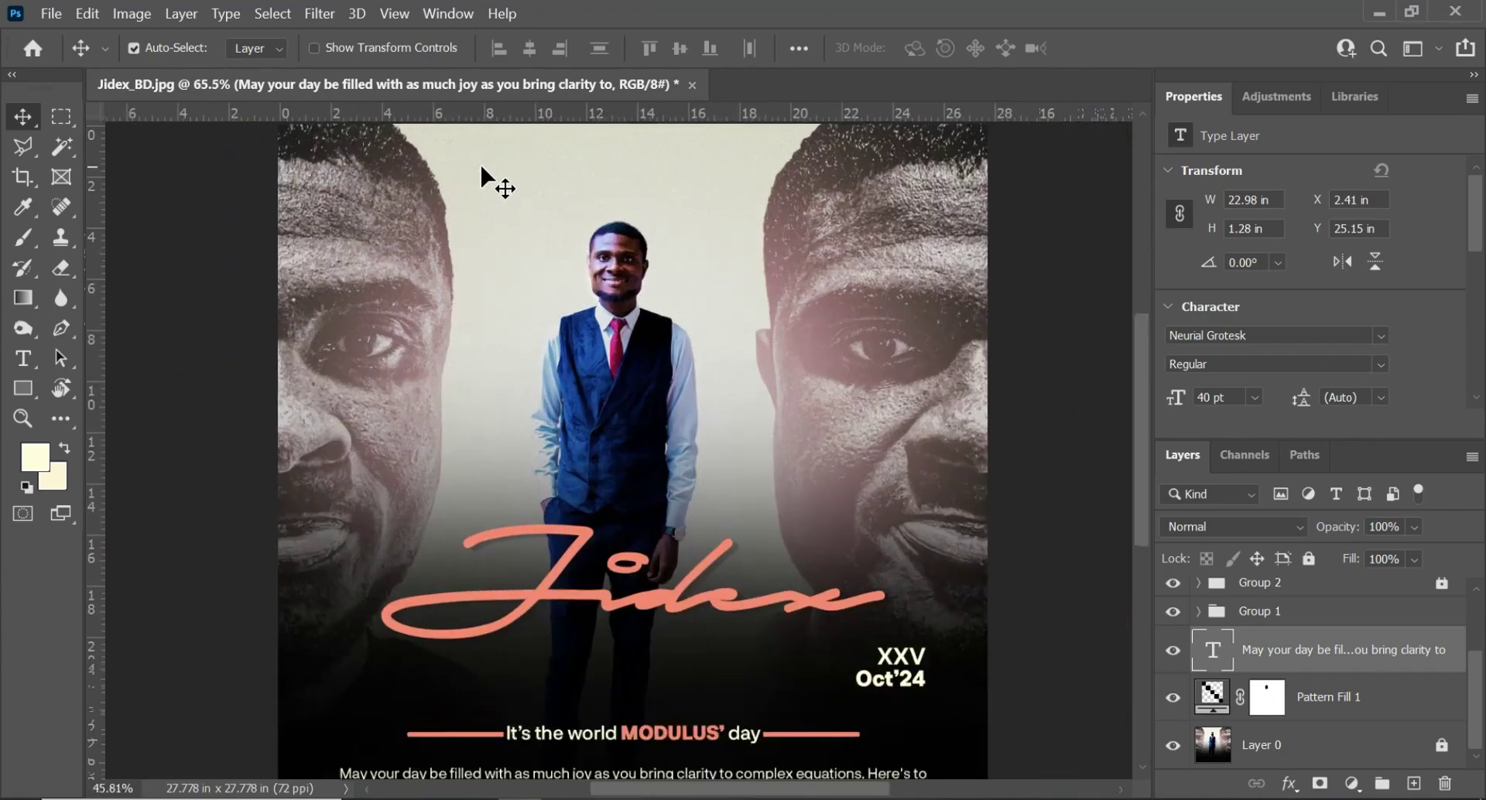
pyautogui.scroll(-1, 481, 166)
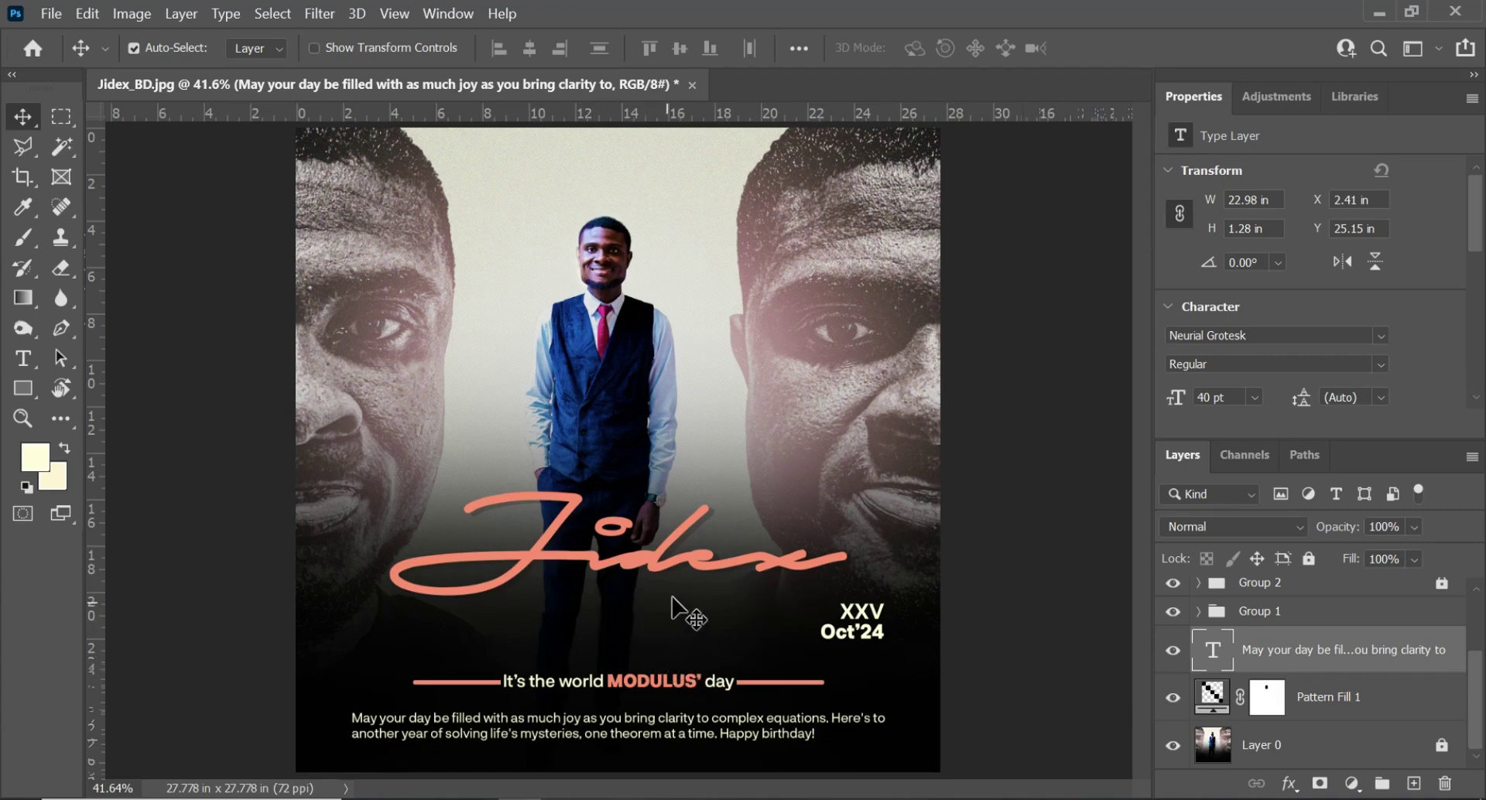
# Unlock Group 2 and open the large script name text to check its font settings
pyautogui.press('t')
pyautogui.click(634, 559)
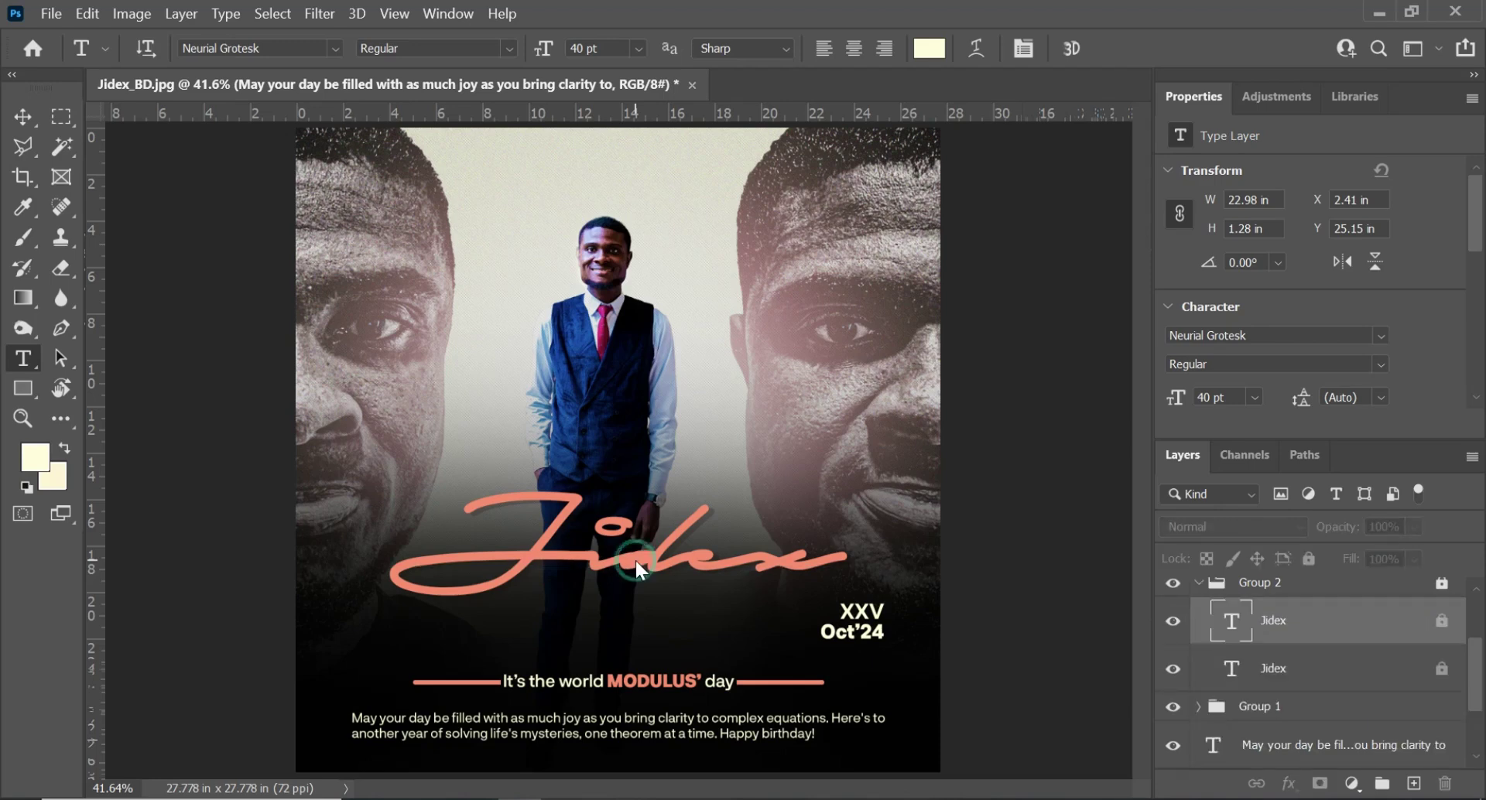
pyautogui.click(795, 339)
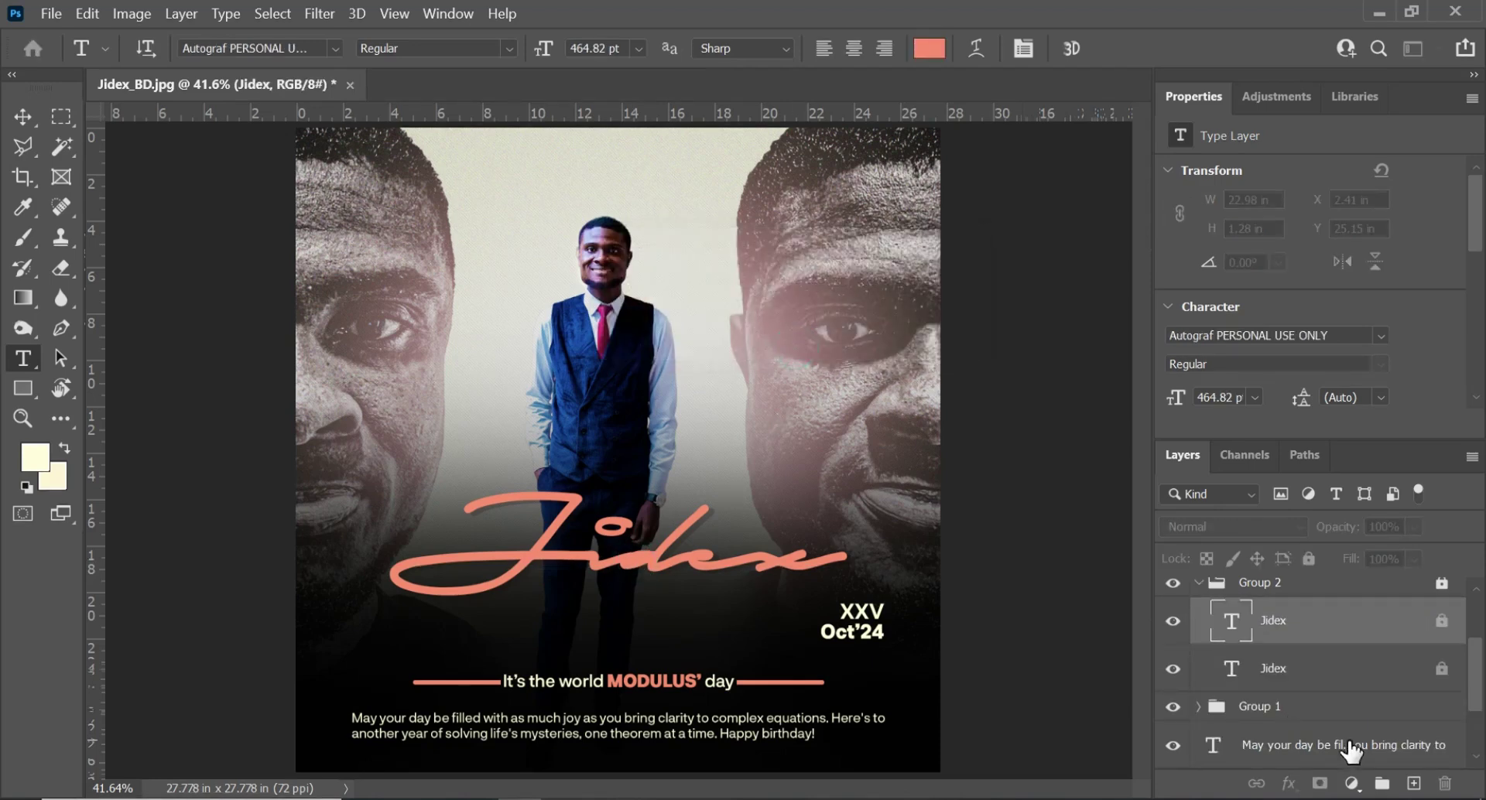
pyautogui.scroll(1, 1424, 611)
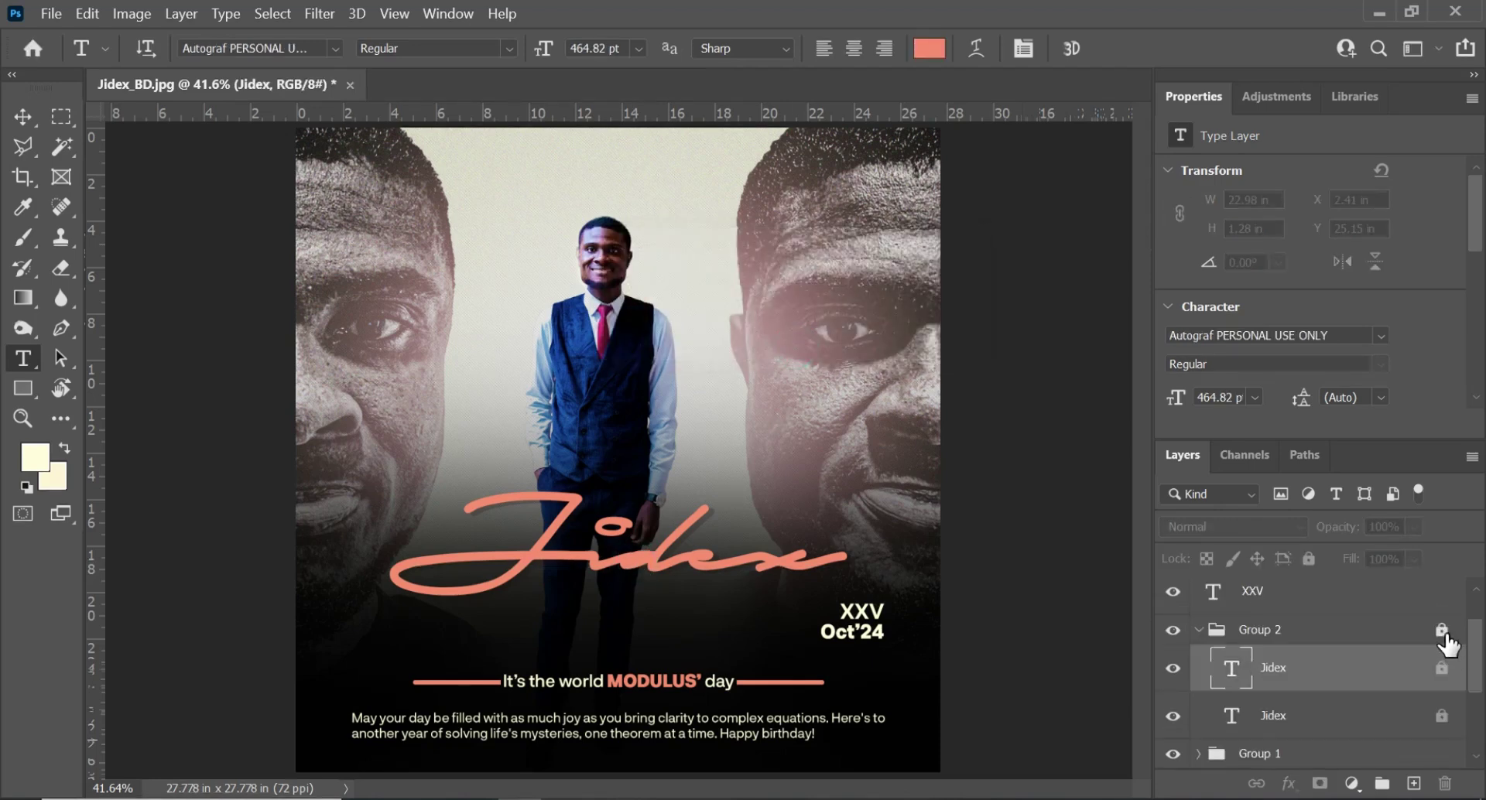
pyautogui.click(1441, 631)
pyautogui.click(537, 544)
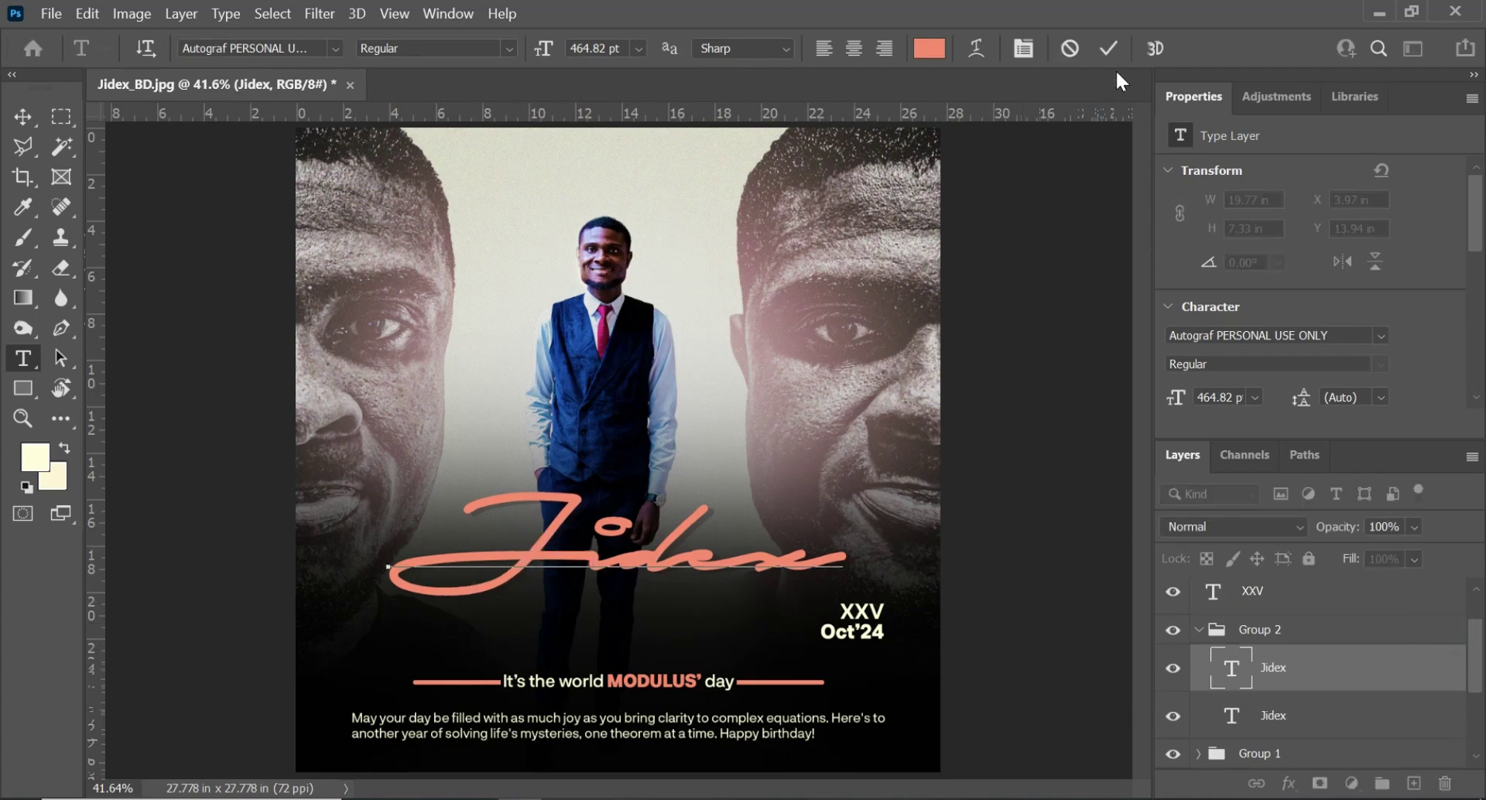
pyautogui.click(1108, 48)
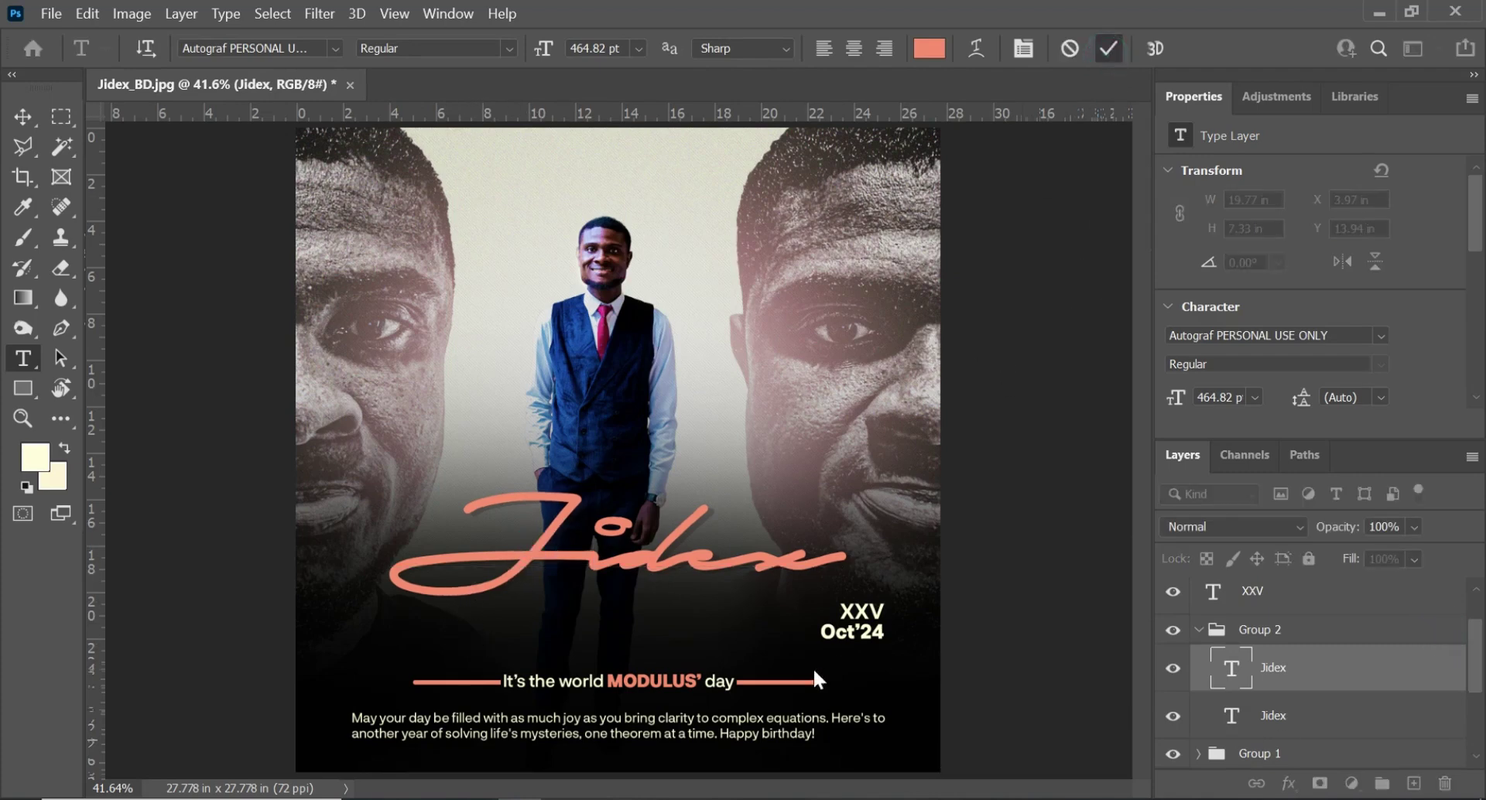
# Inspect the character settings and text colour of the word MODULUS' in the tagline, leaving the text as it is
pyautogui.scroll(1, 504, 679)
pyautogui.click(528, 678)
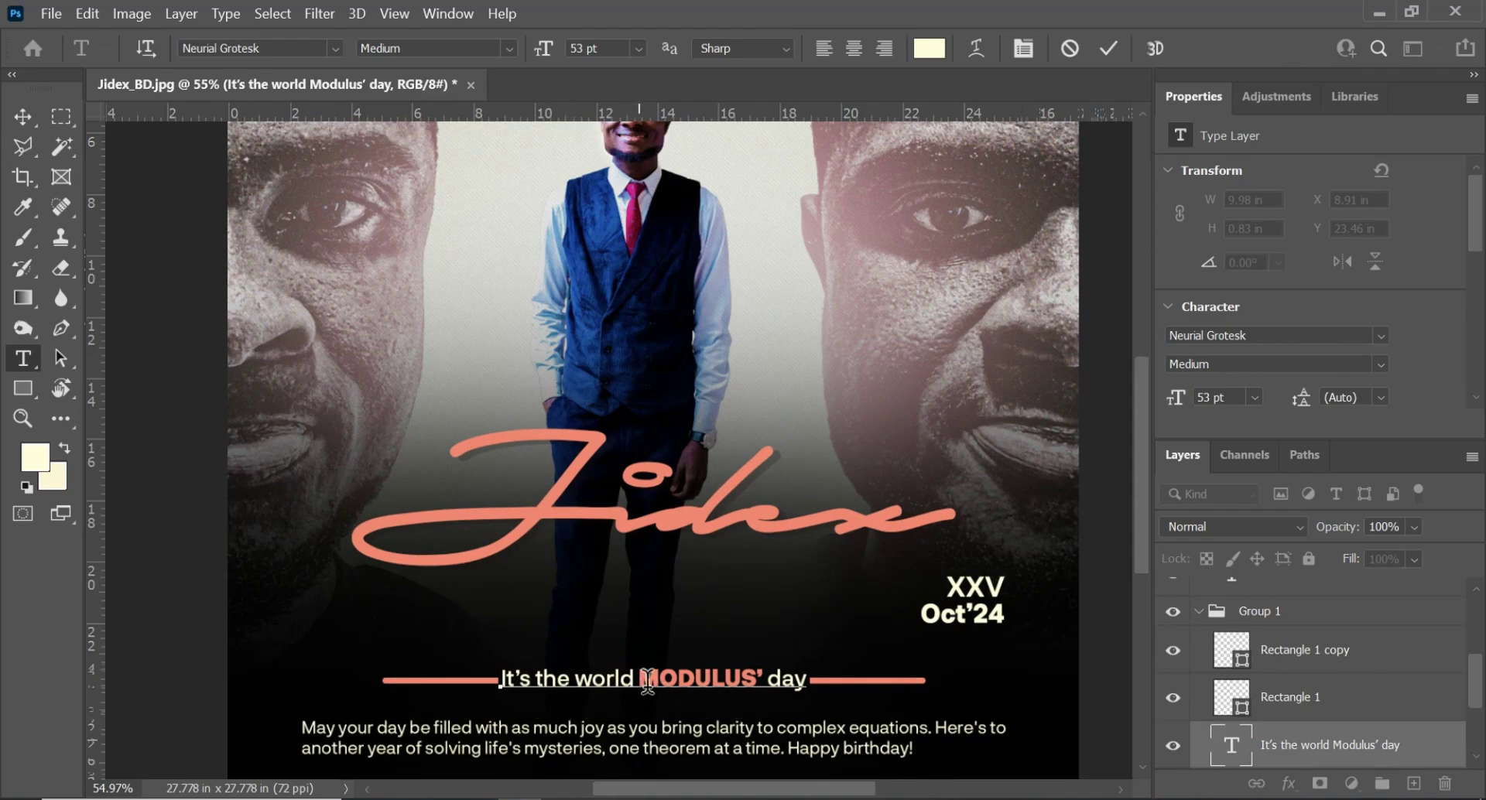
pyautogui.moveTo(643, 679); pyautogui.dragTo(761, 683)
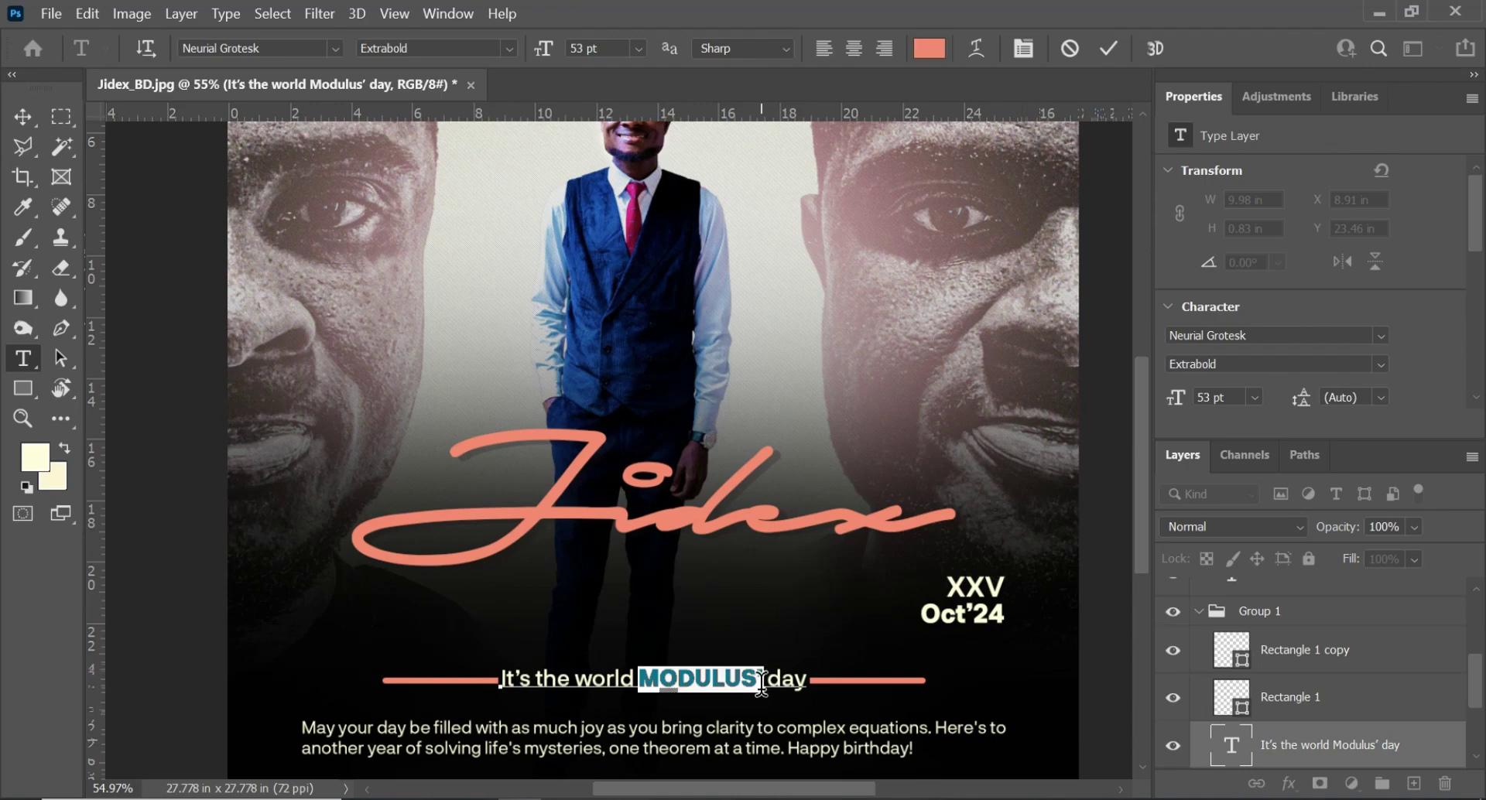
pyautogui.hotkey('ctrl', 't')
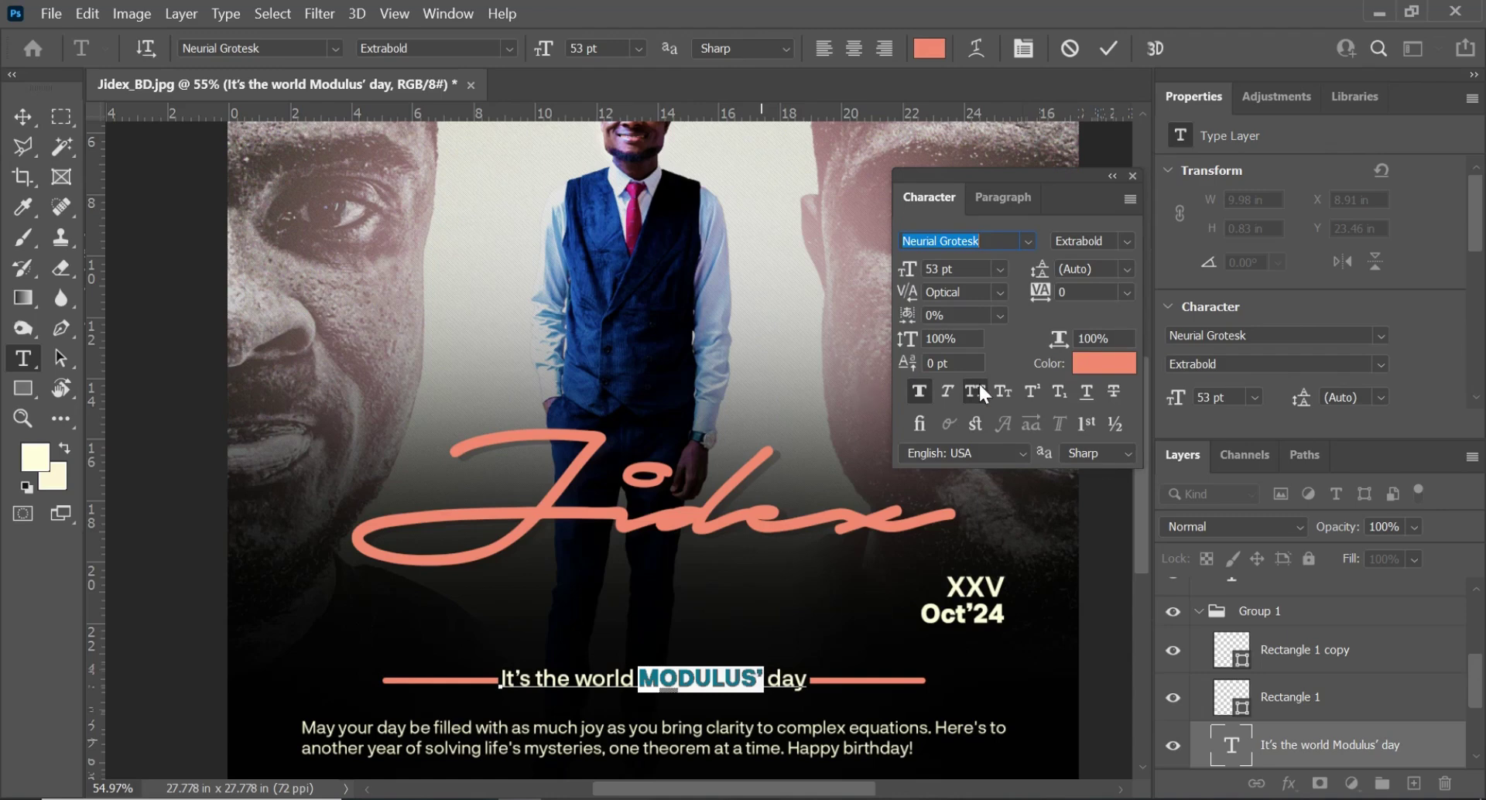
pyautogui.click(1105, 363)
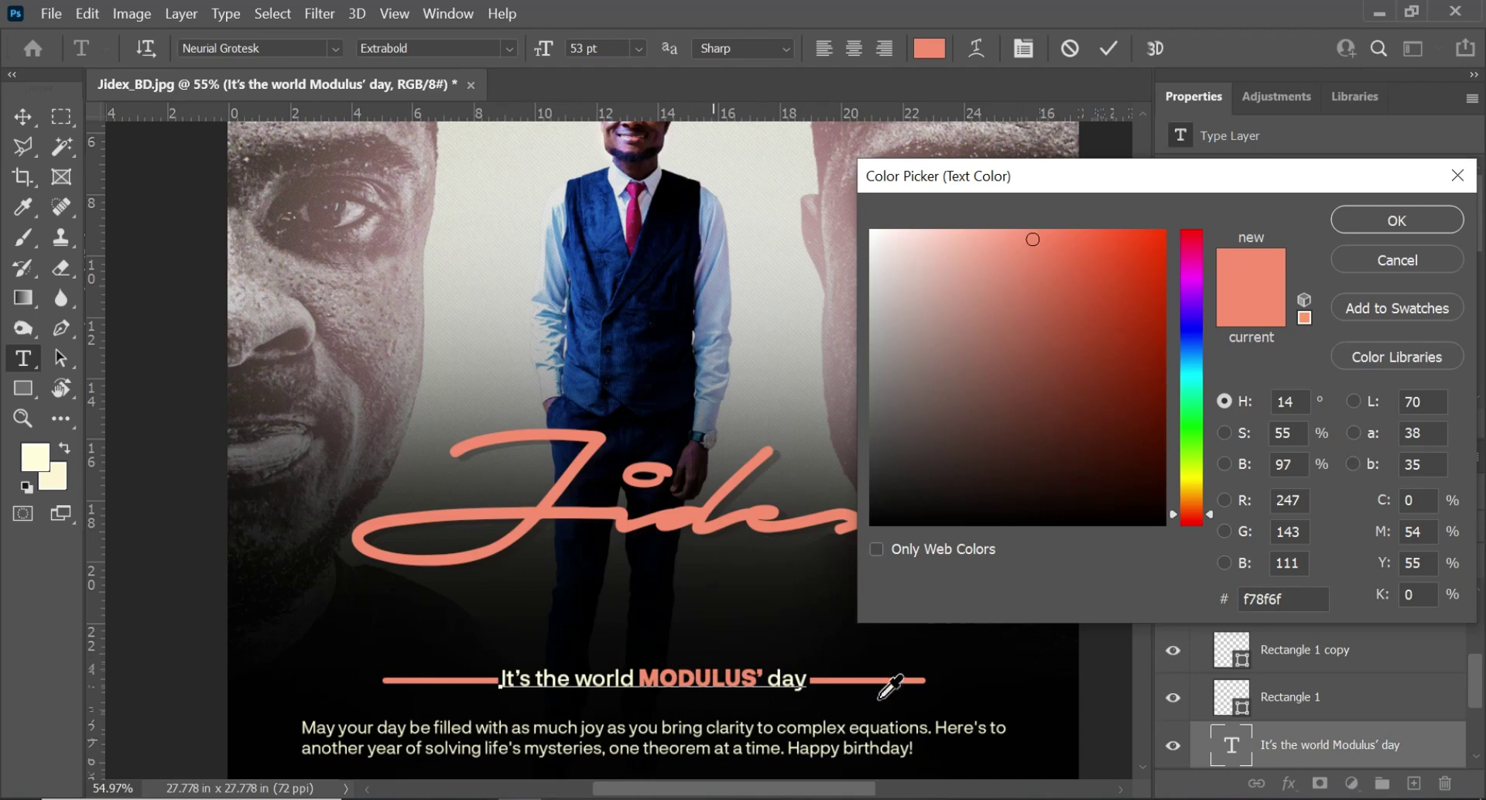
pyautogui.click(1431, 254)
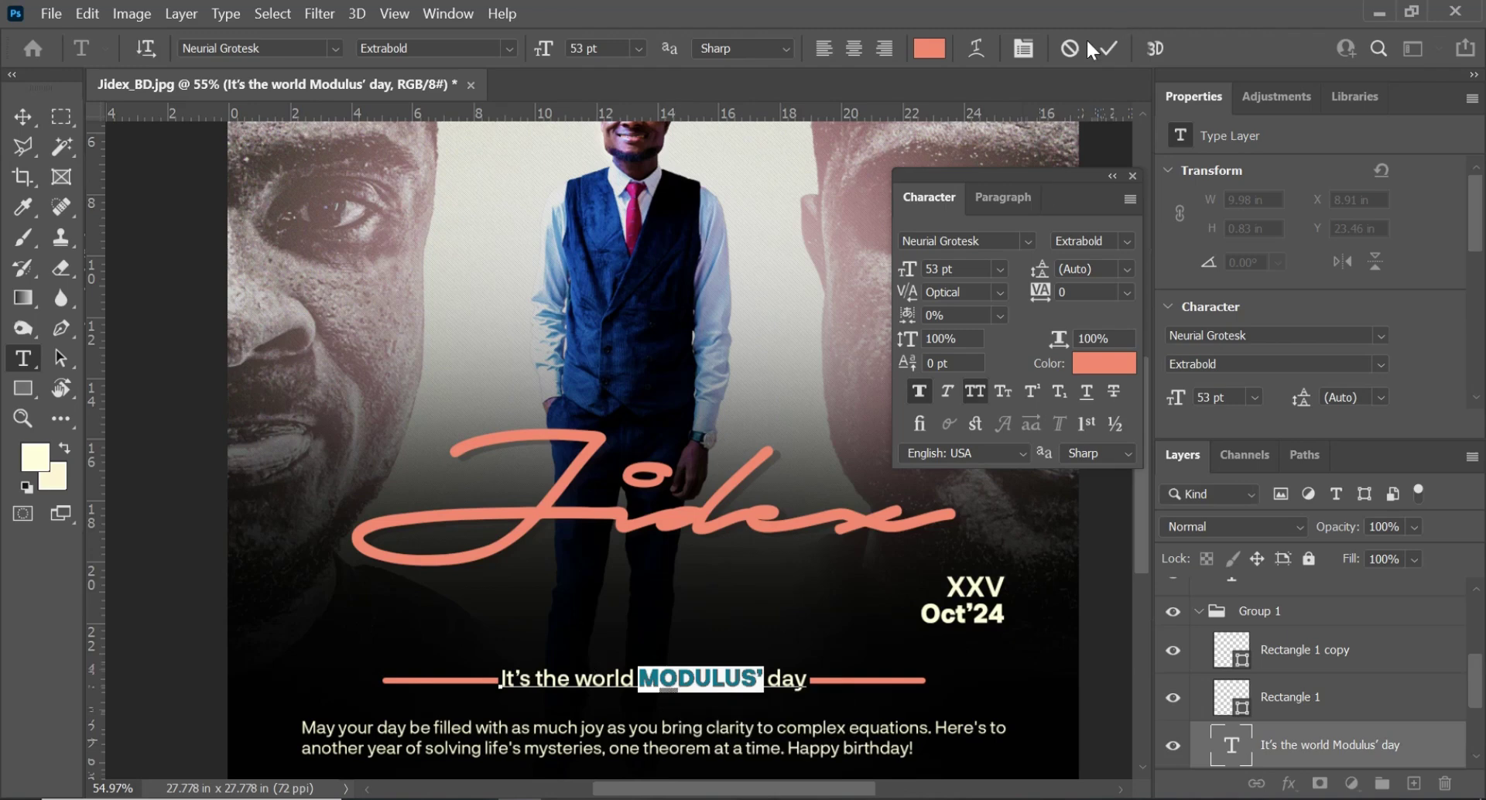
pyautogui.click(1064, 48)
# Inspect the fill and corner radius settings of the two coral lines on either side of the tagline
pyautogui.scroll(3, 398, 774)
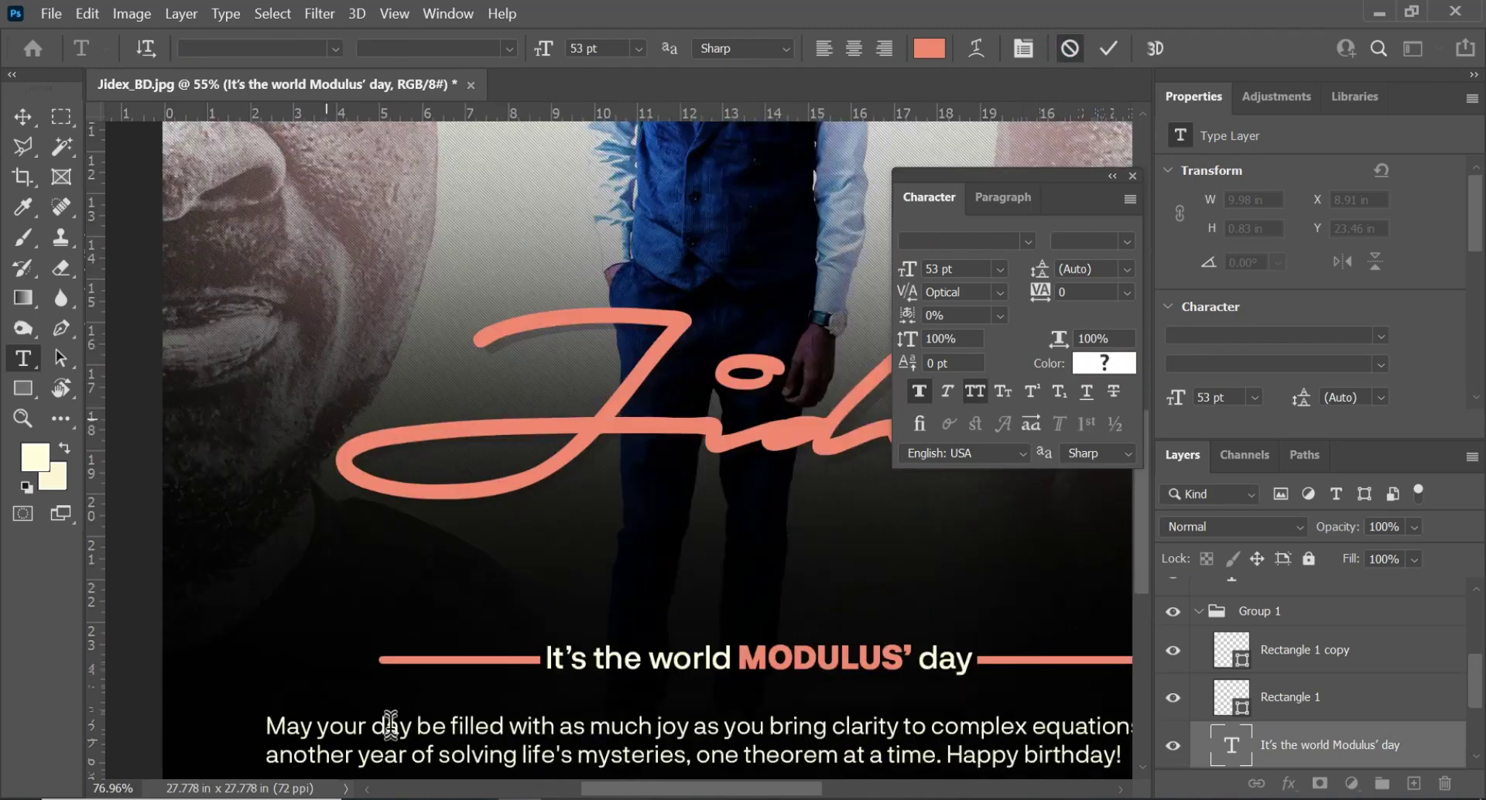
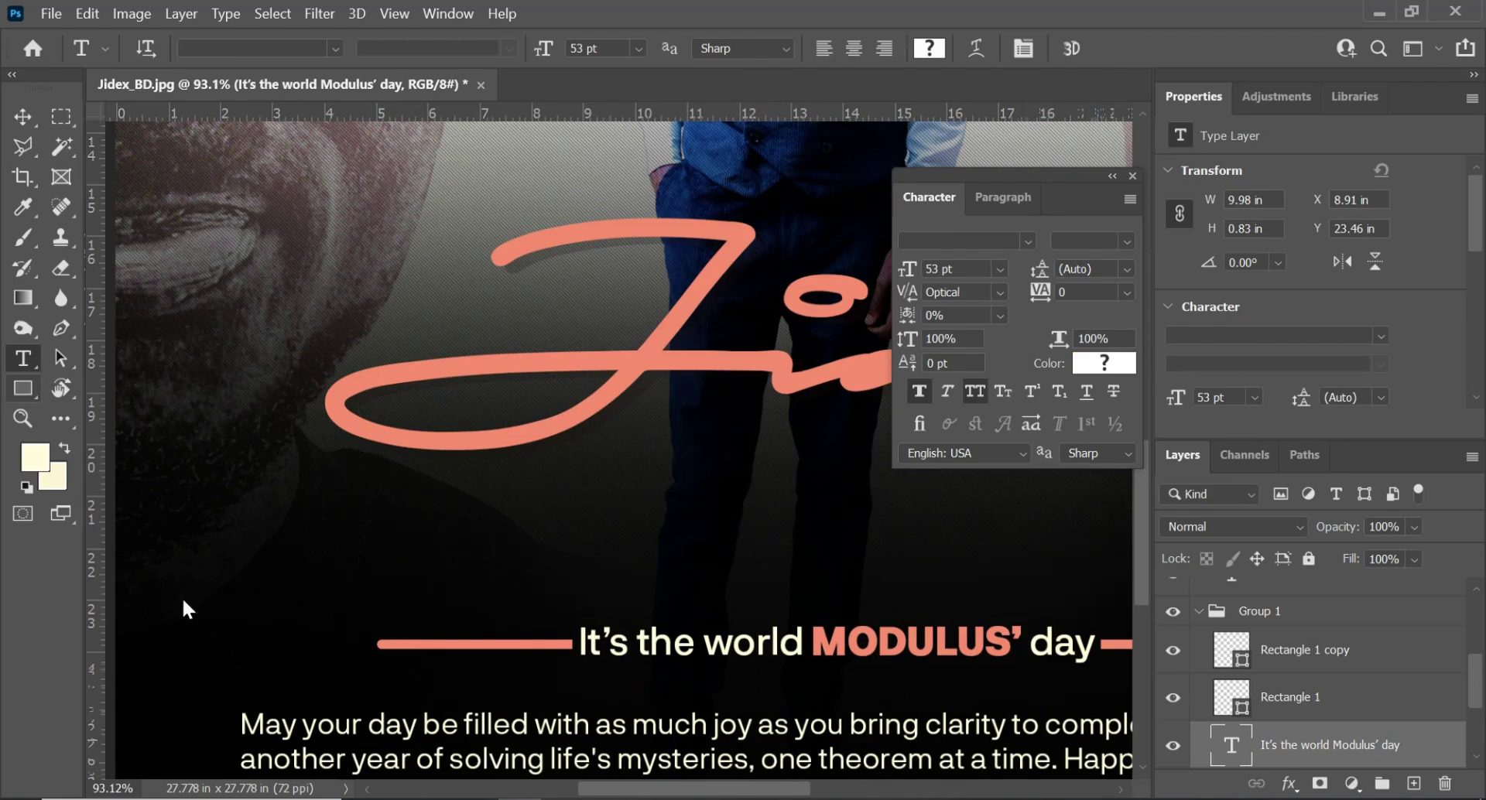
pyautogui.scroll(2, 388, 614)
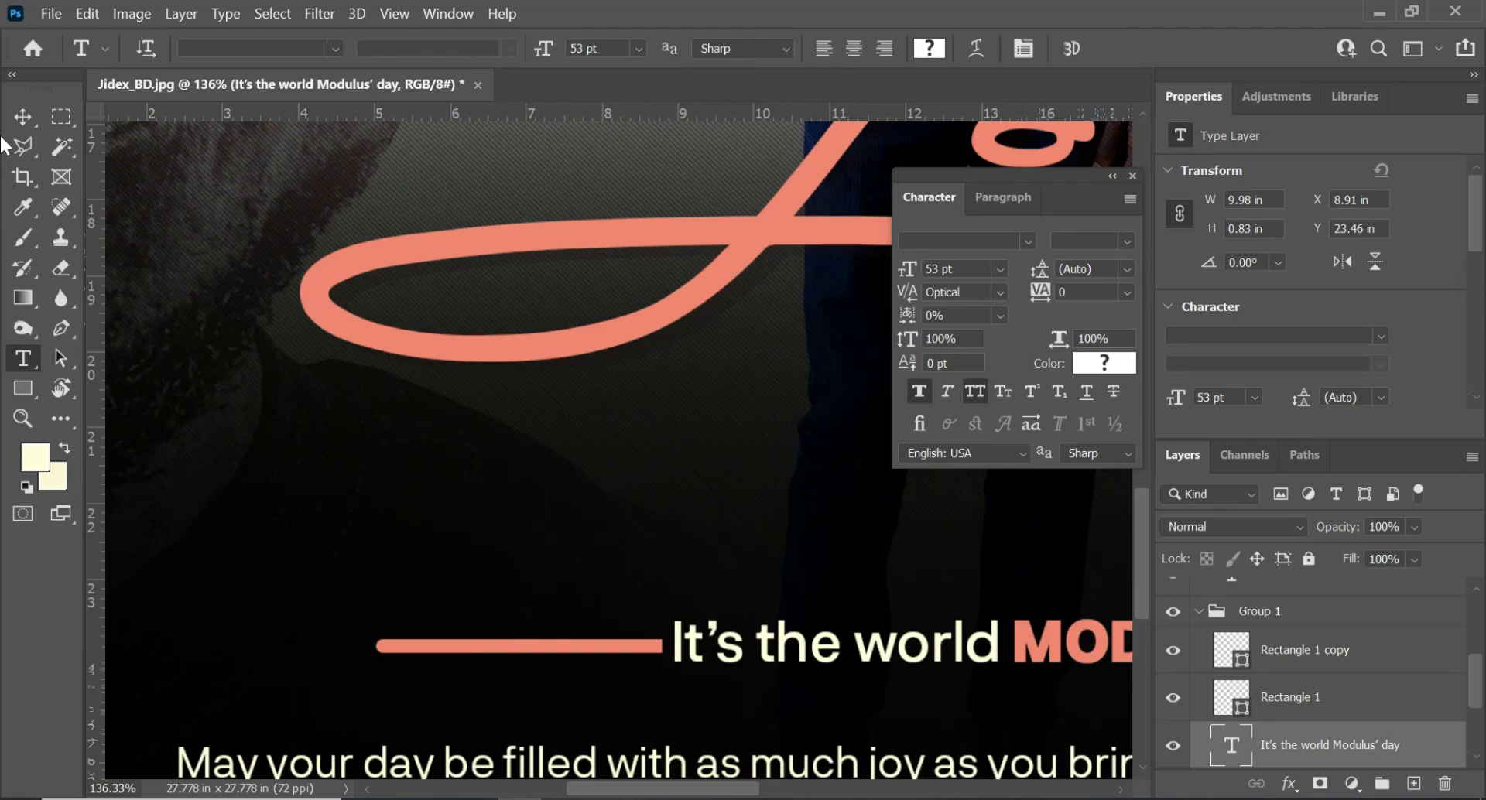
pyautogui.click(23, 118)
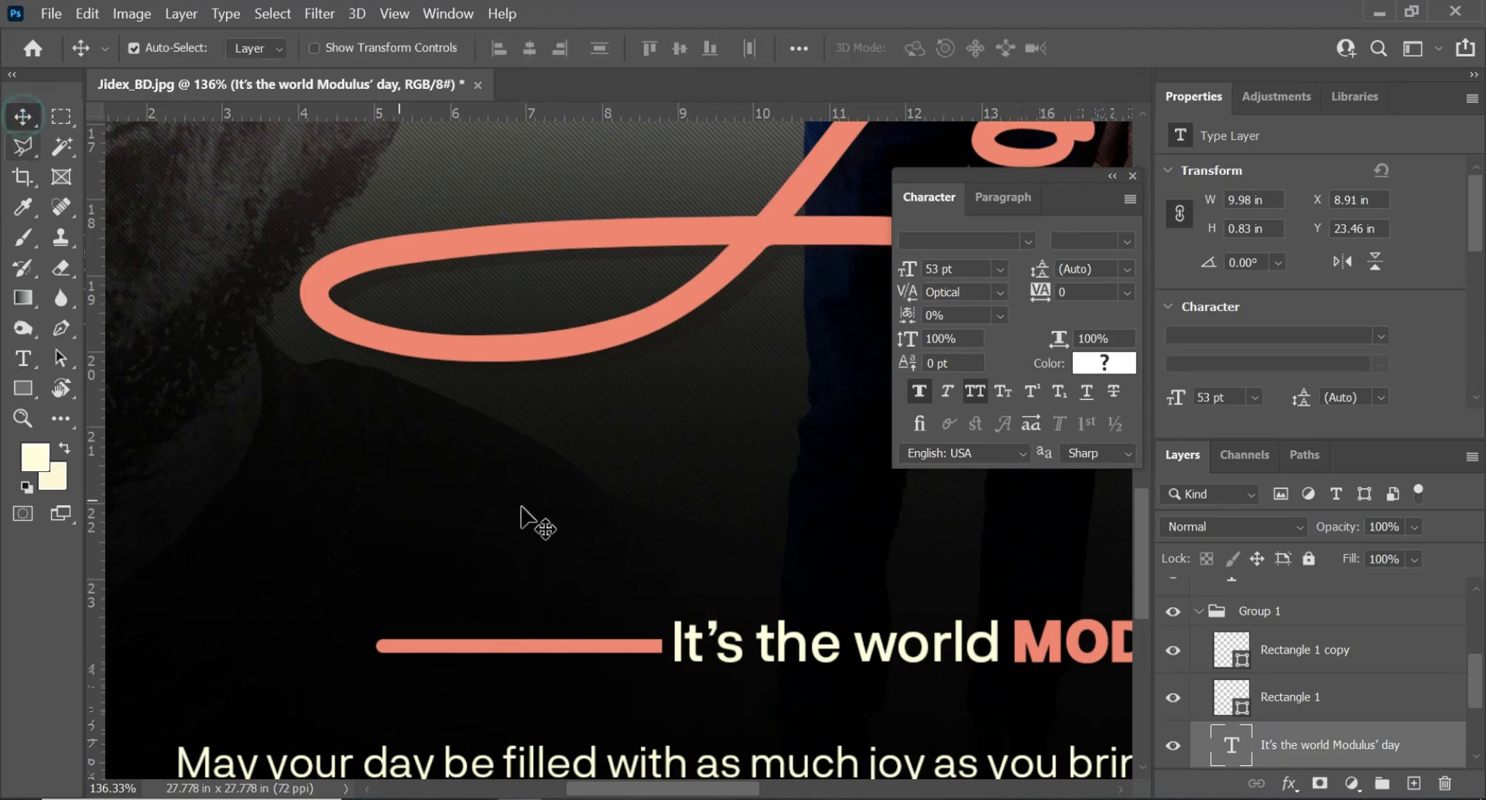
pyautogui.click(559, 649)
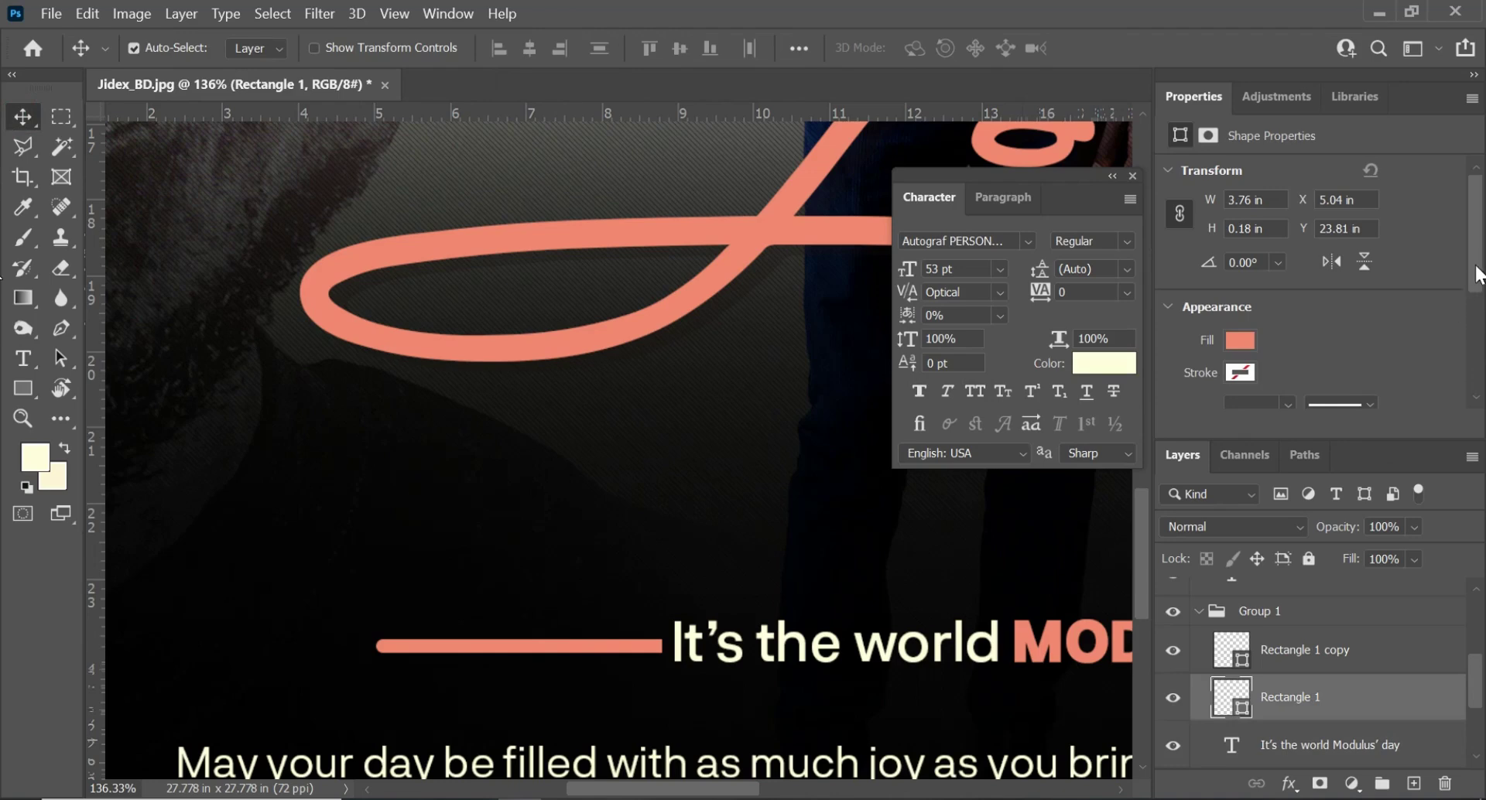
pyautogui.moveTo(1475, 267); pyautogui.dragTo(1482, 336)
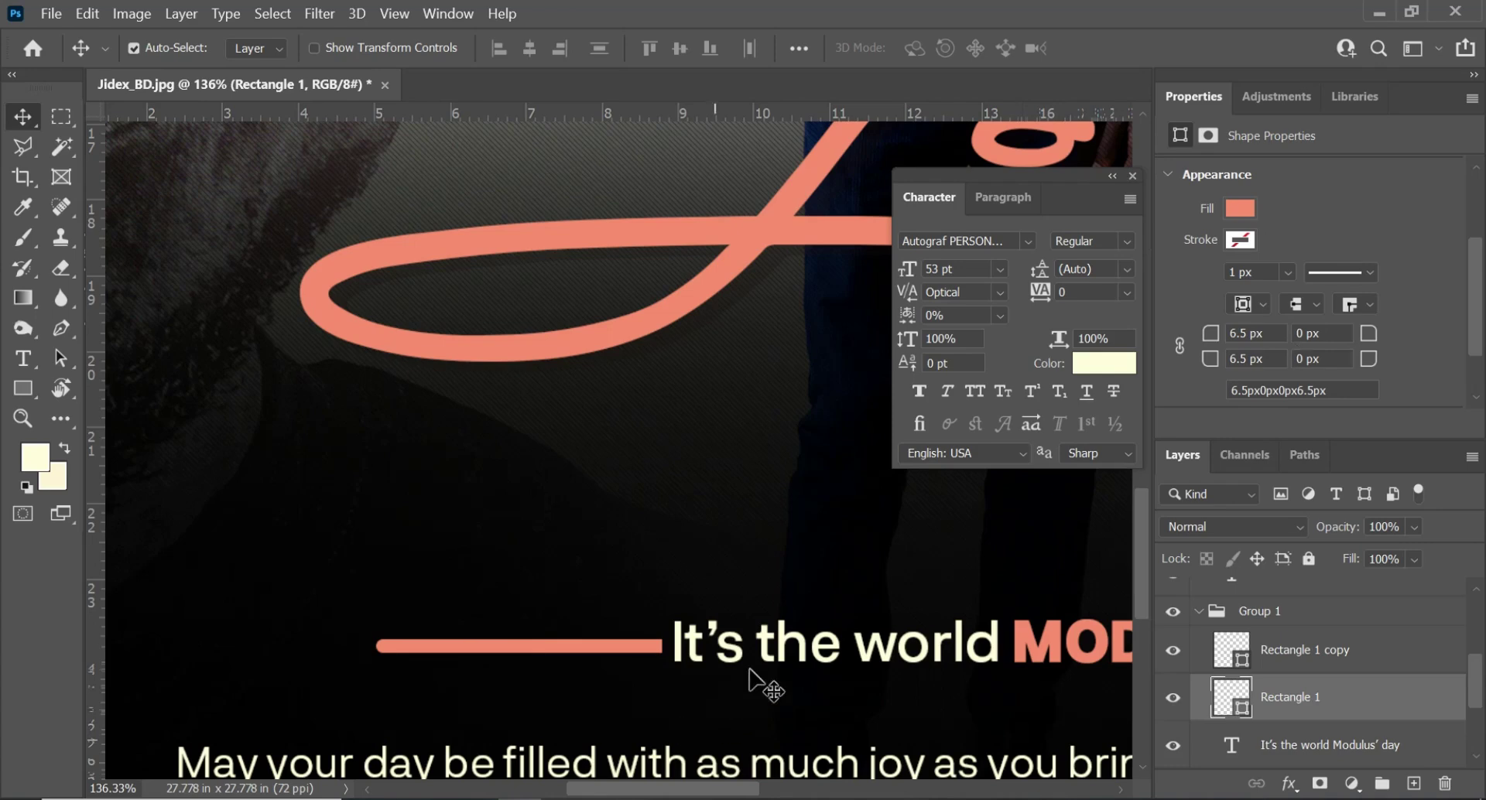
pyautogui.scroll(5, 659, 646)
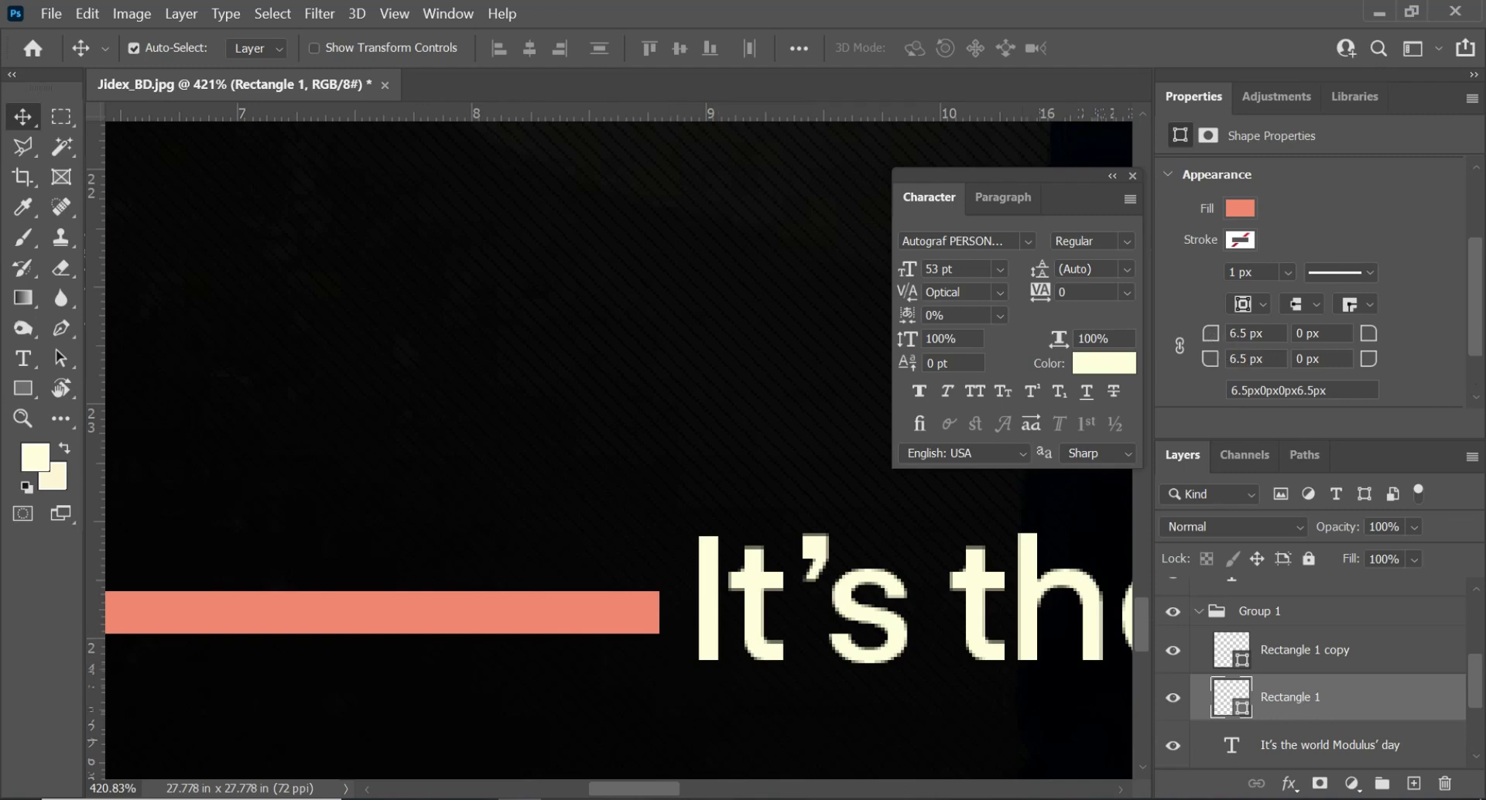
pyautogui.scroll(-3, 495, 554)
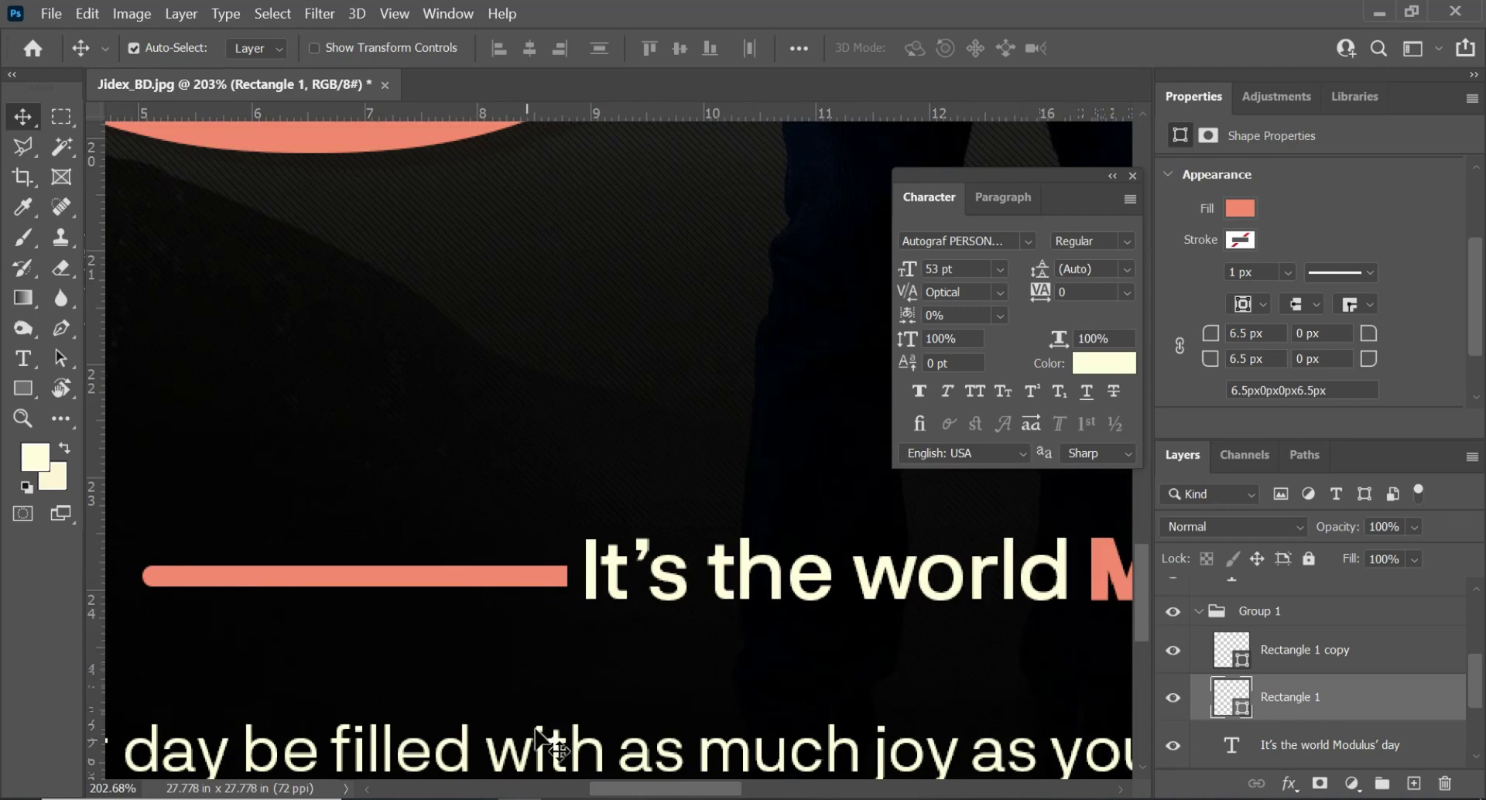
pyautogui.hscroll(10, 621, 793)
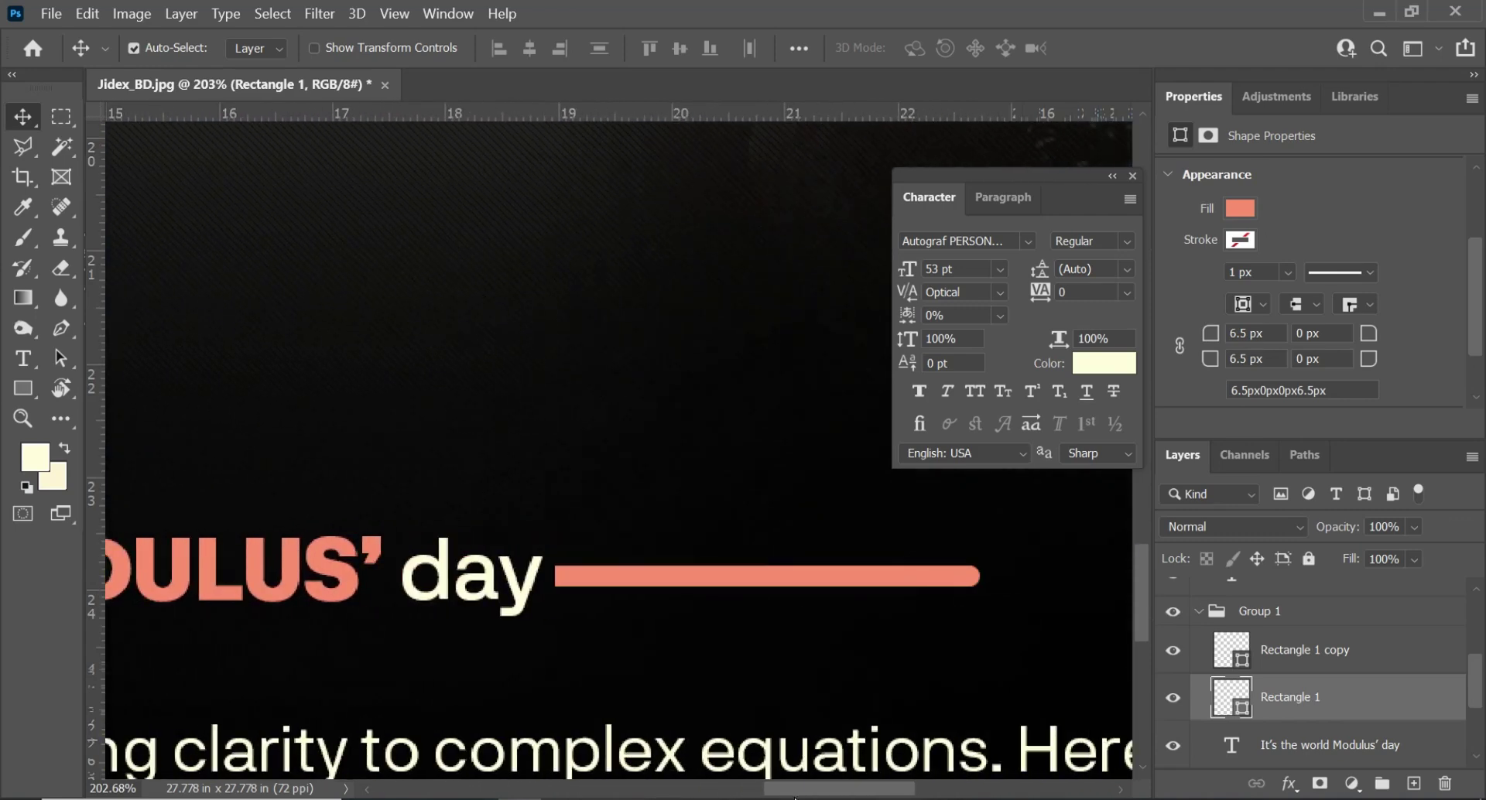
pyautogui.click(735, 582)
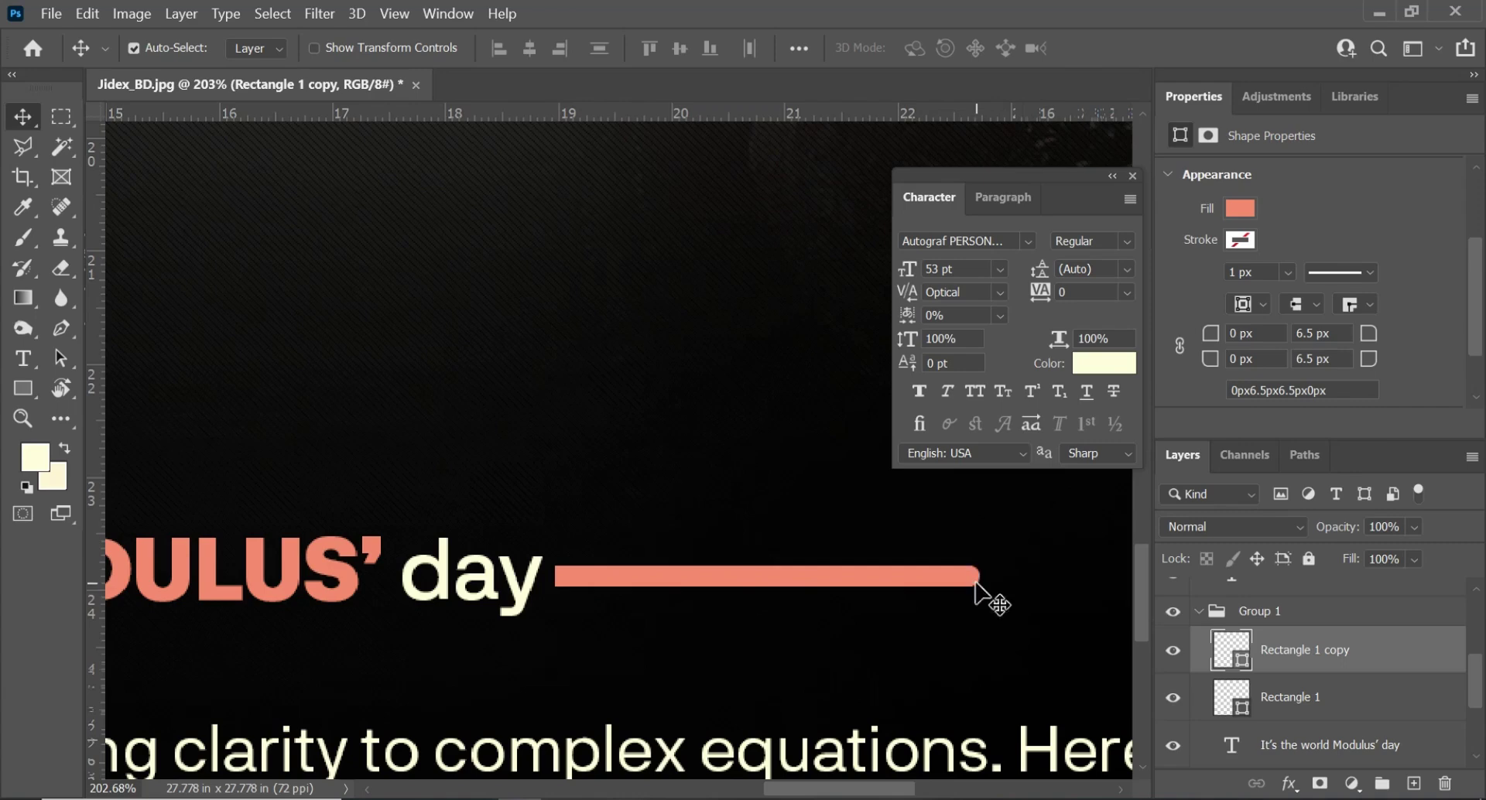
# Examine how the date, tagline with its coral lines, and birthday message are arranged in the poster's lower part
pyautogui.scroll(-10, 999, 623)
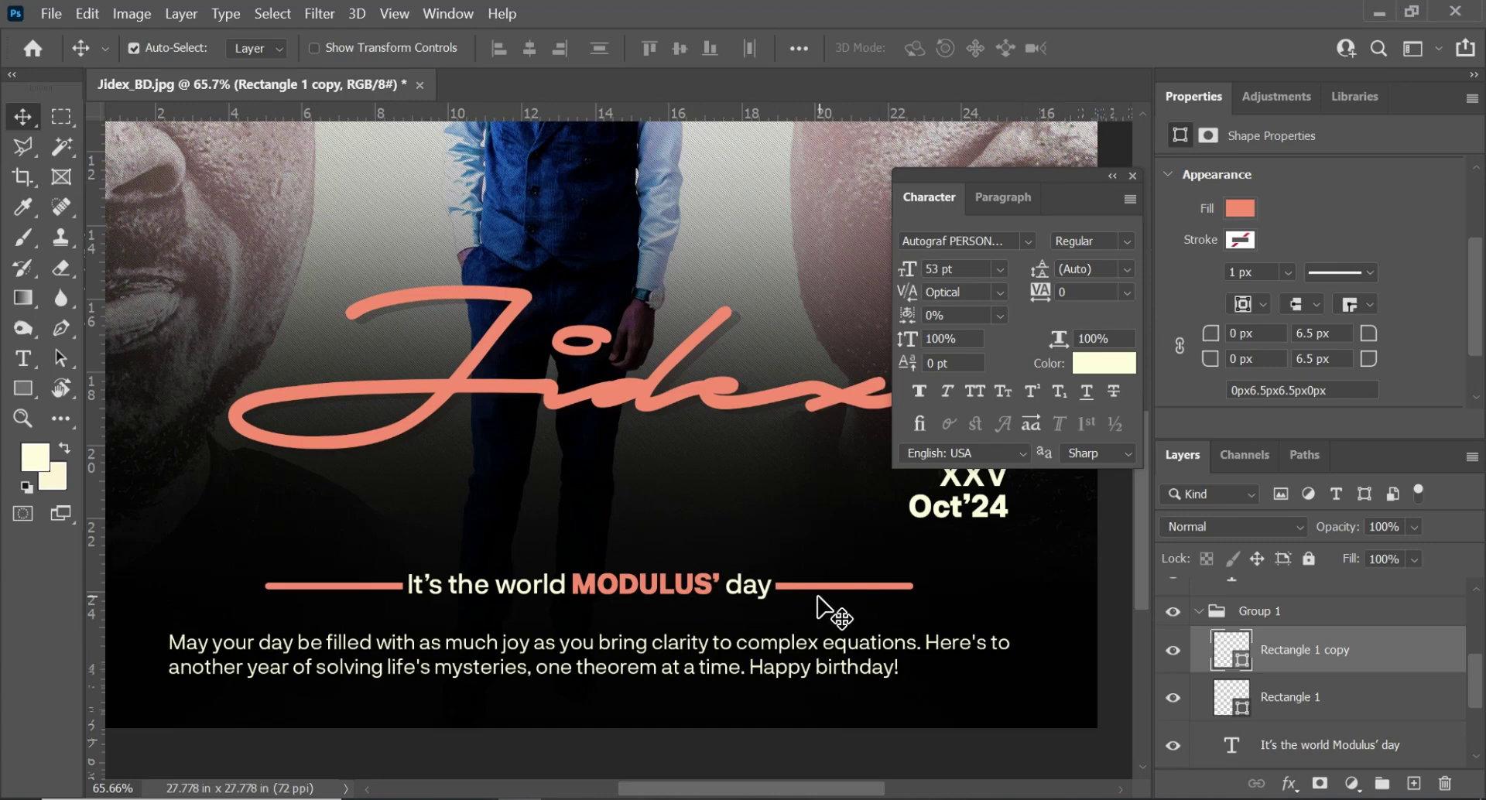
pyautogui.scroll(-2, 817, 597)
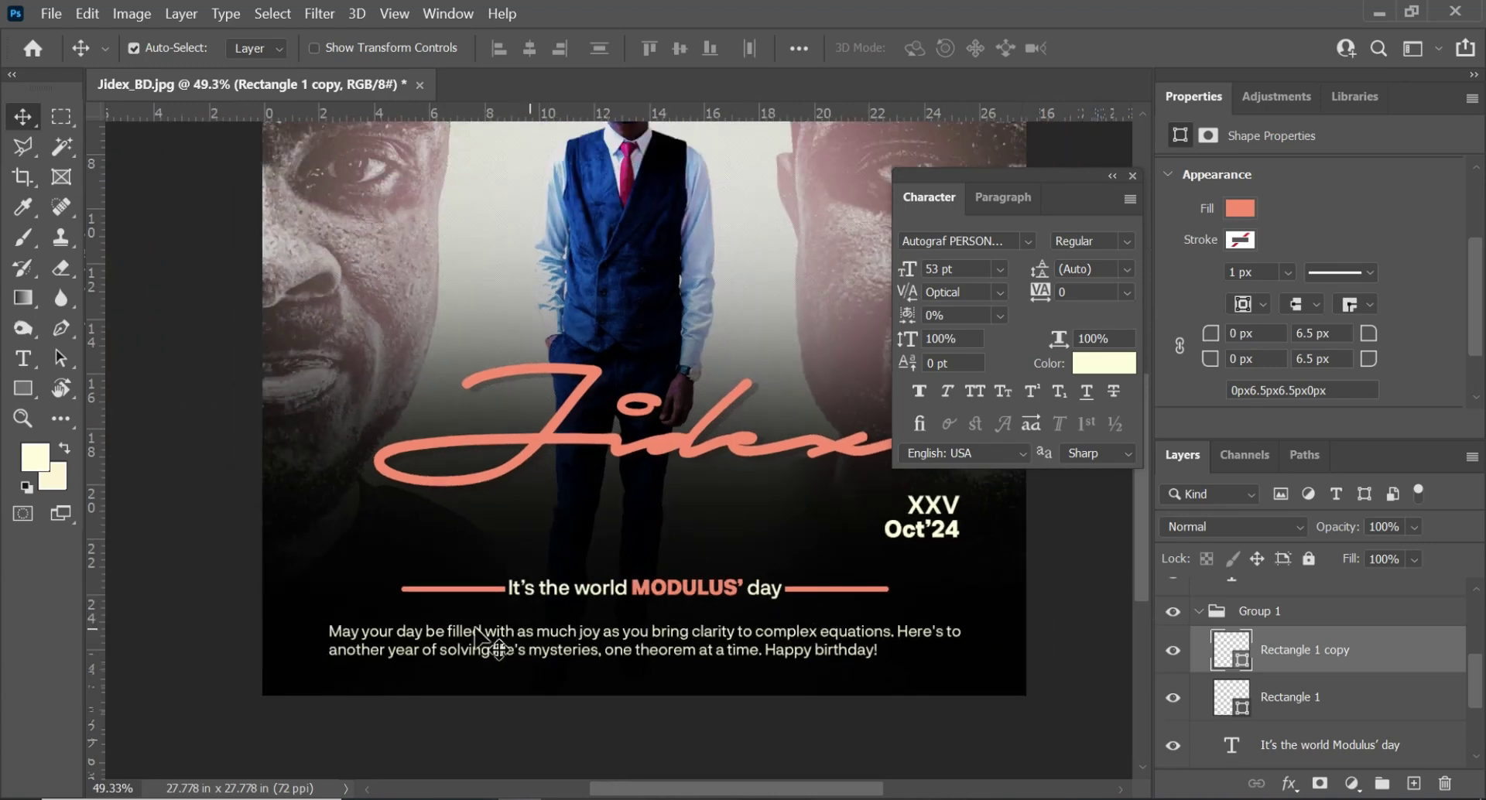
pyautogui.scroll(-2, 441, 650)
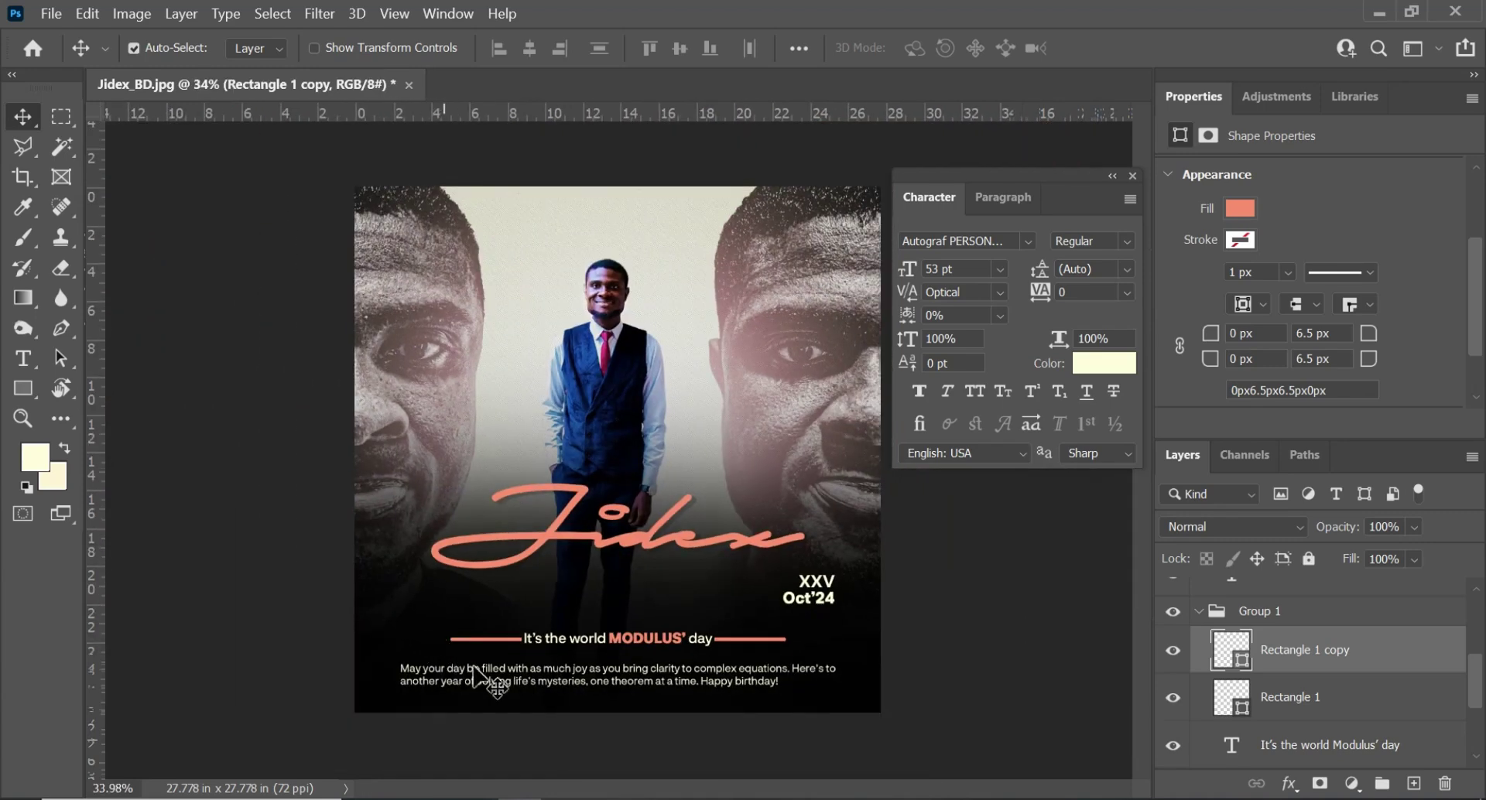
pyautogui.scroll(3, 812, 588)
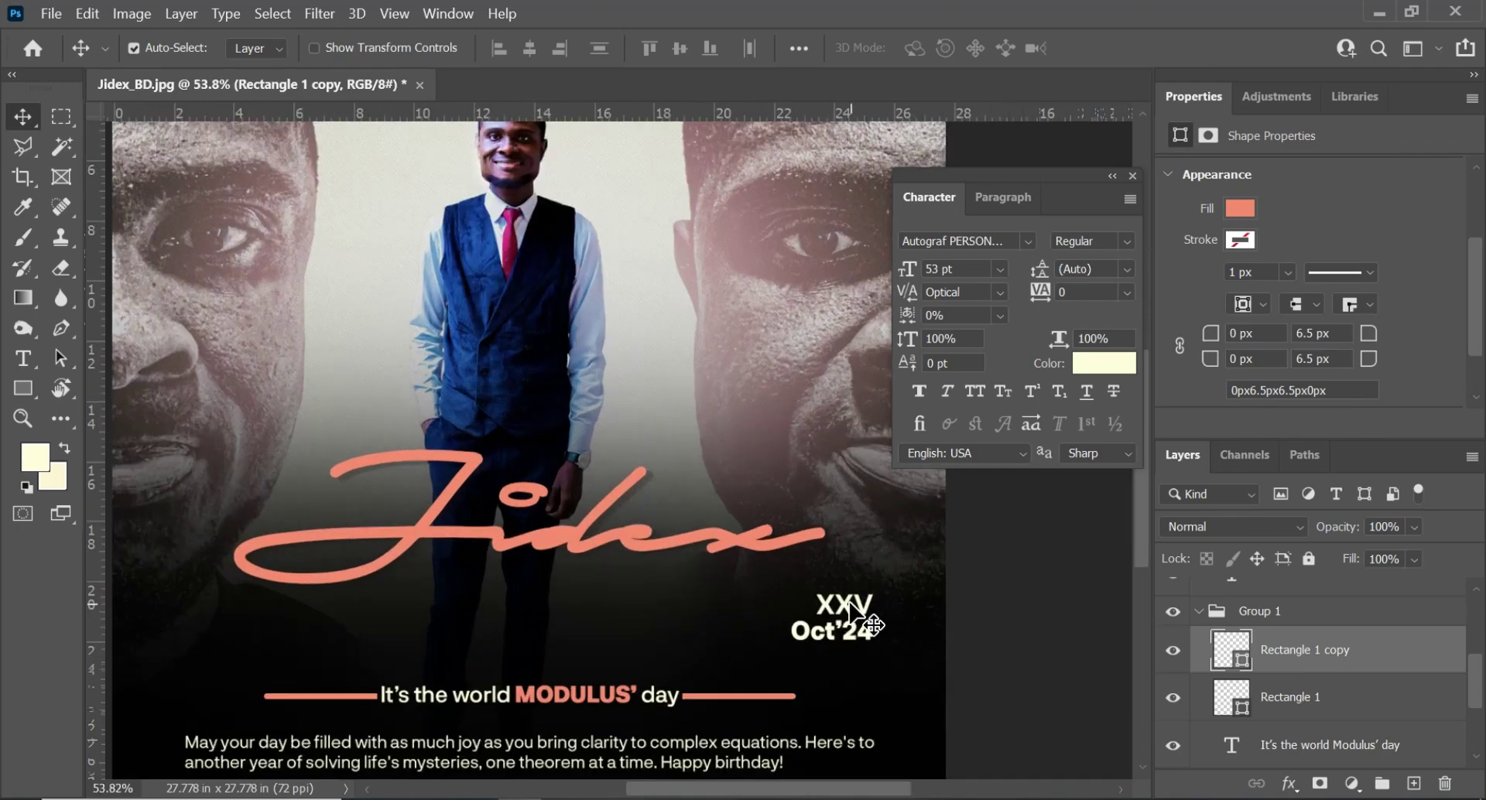
pyautogui.scroll(1, 843, 615)
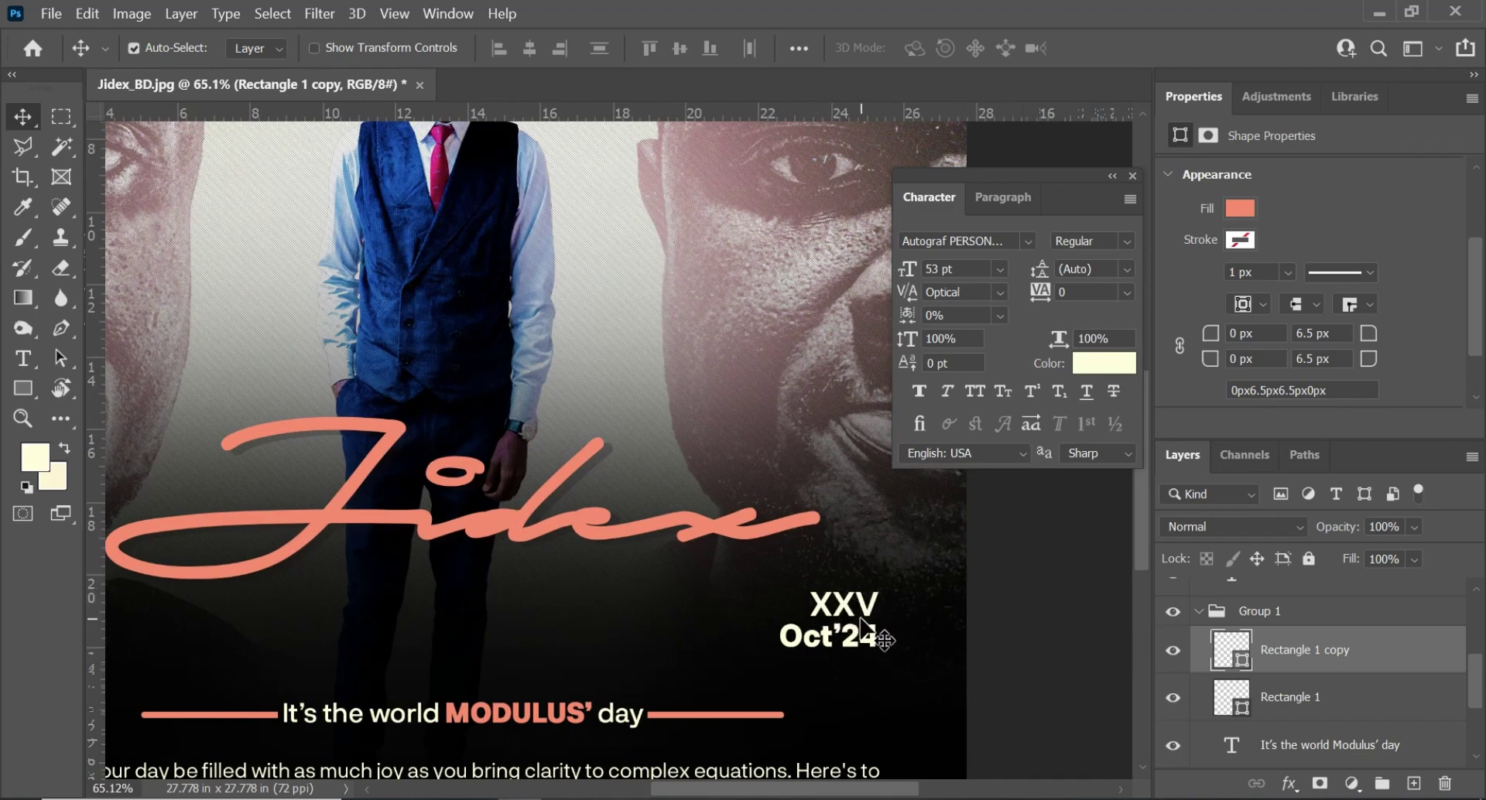
pyautogui.scroll(-2, 857, 607)
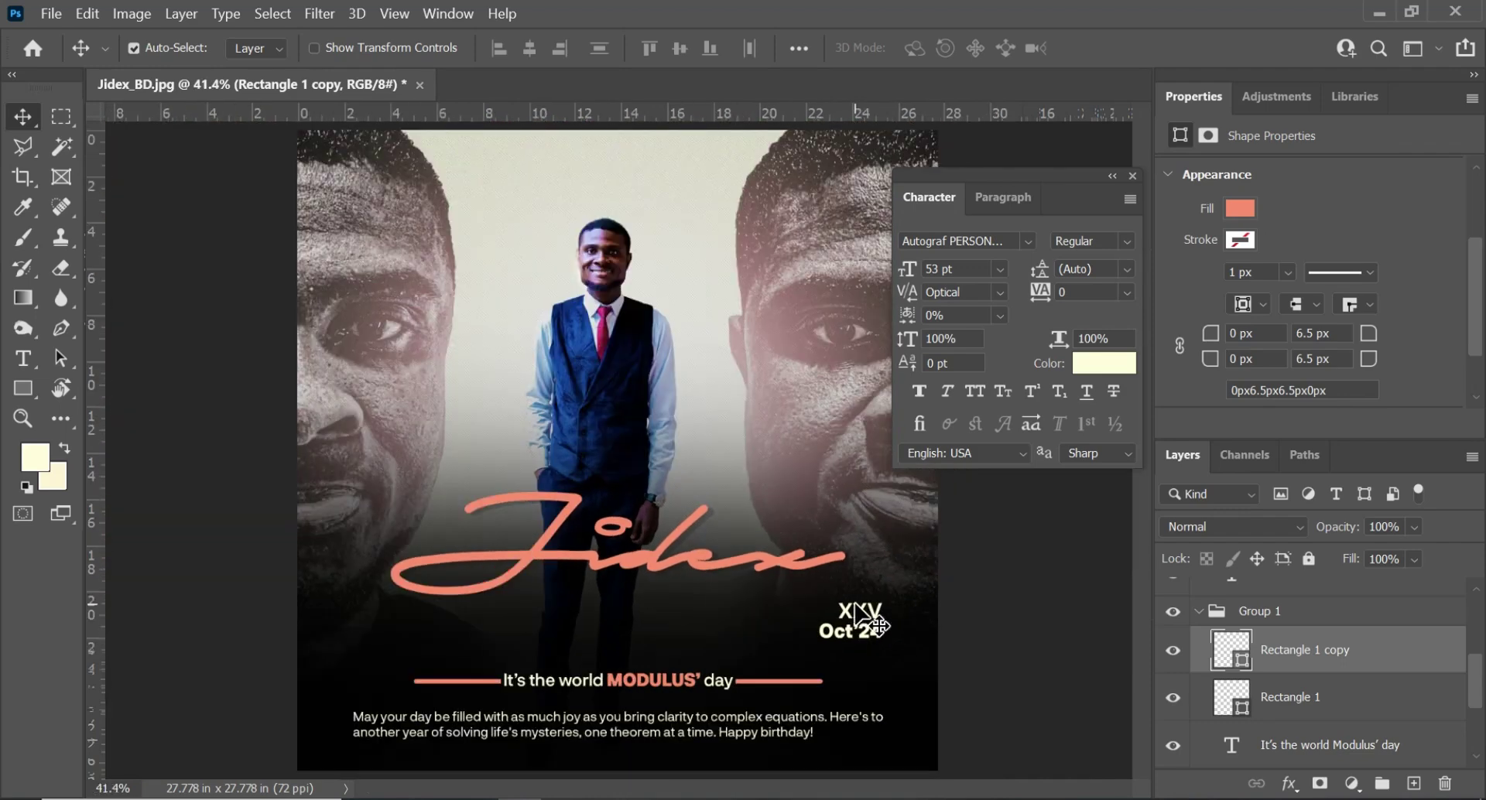
pyautogui.scroll(1, 867, 619)
pyautogui.scroll(2, 876, 612)
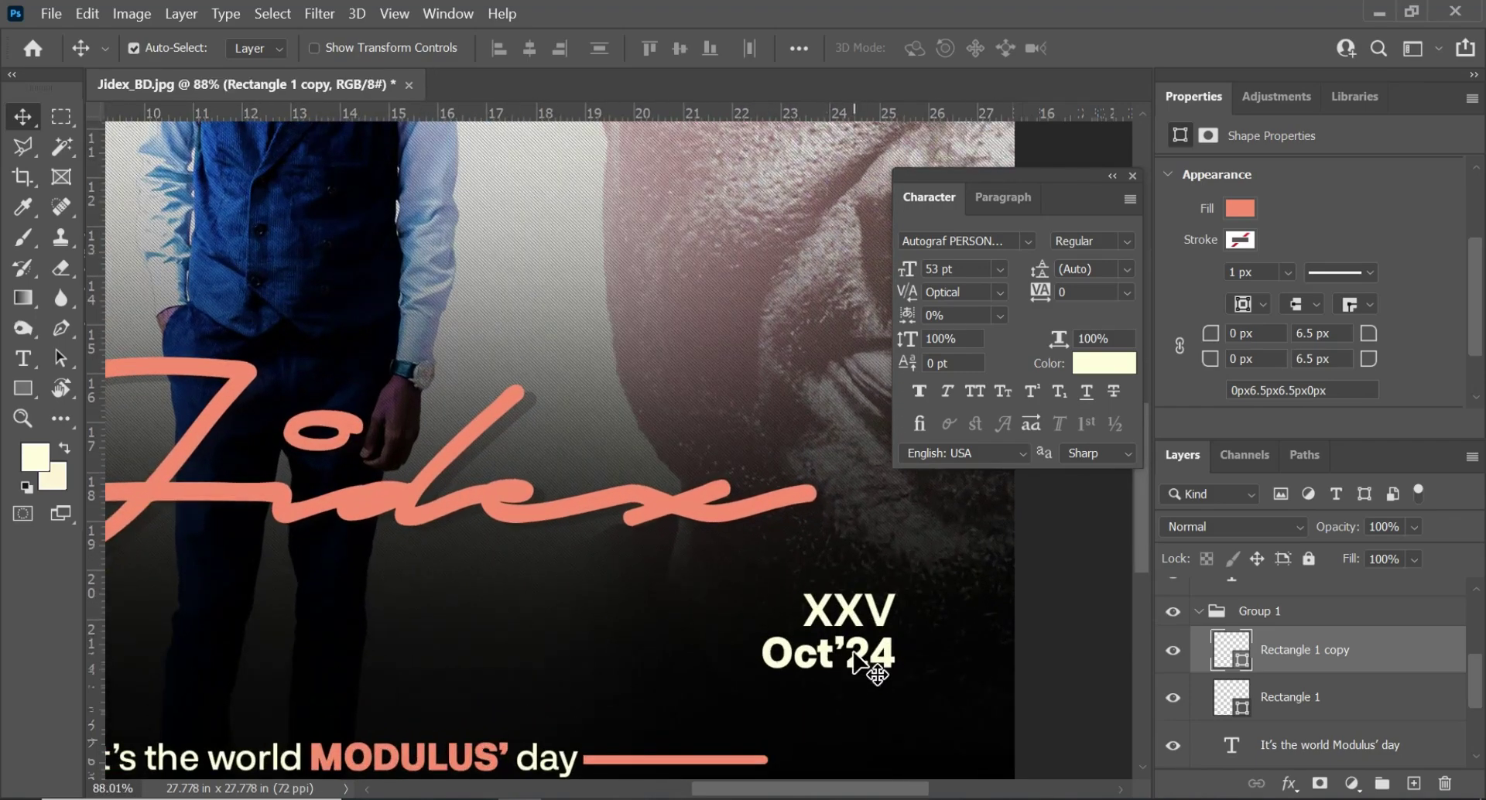
pyautogui.scroll(-2, 858, 661)
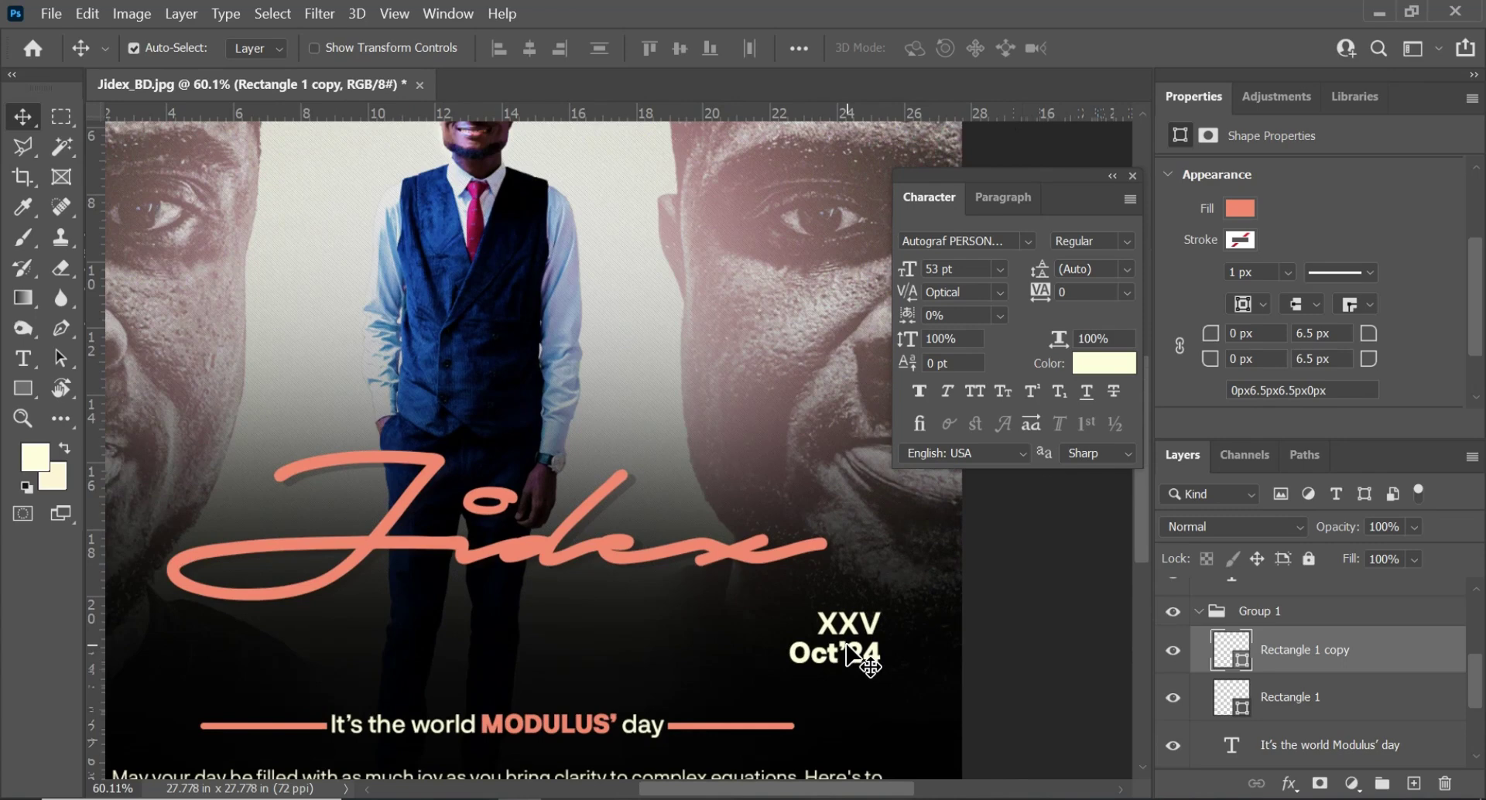
pyautogui.scroll(-3, 852, 654)
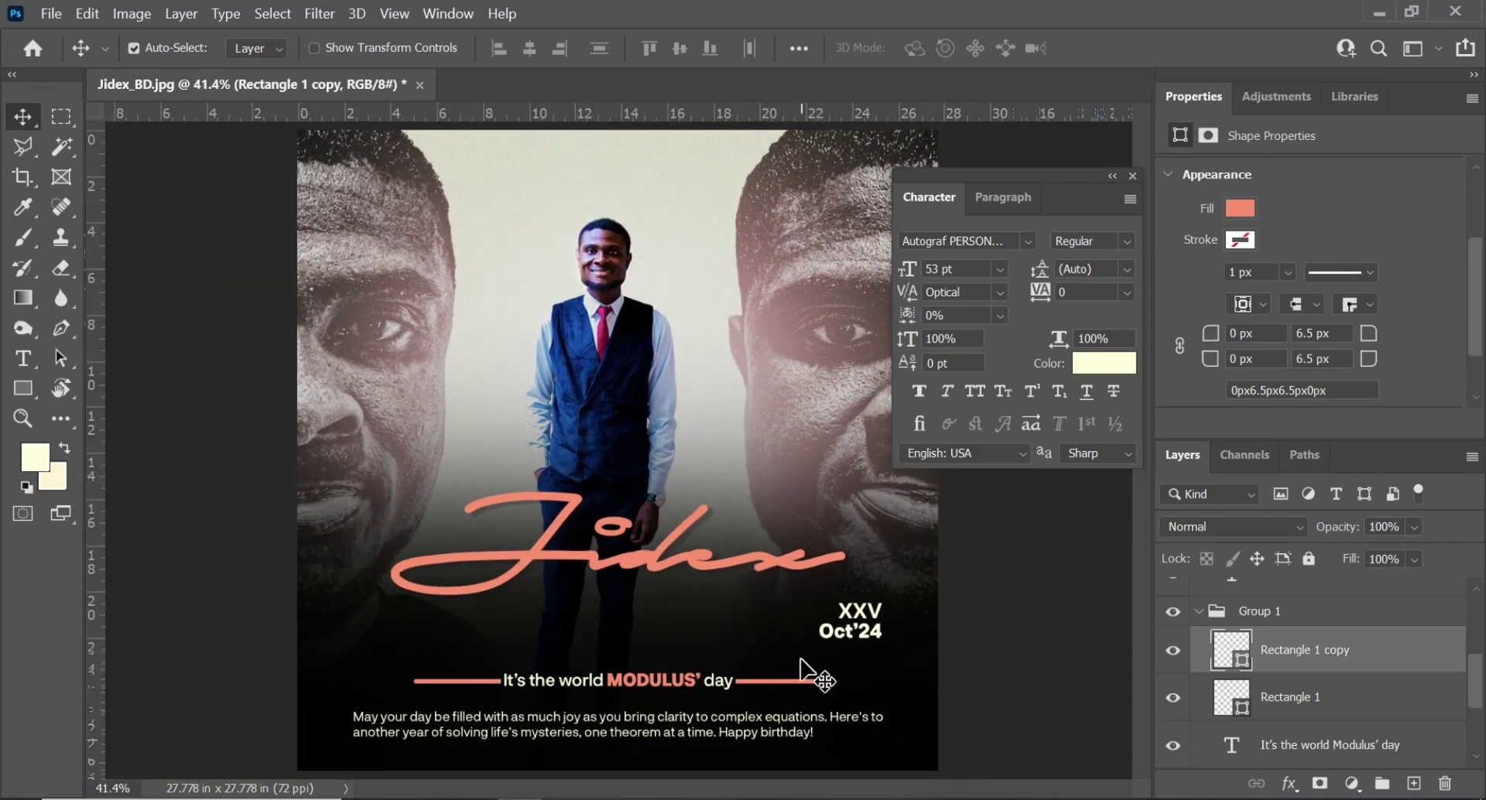
pyautogui.scroll(-1, 820, 673)
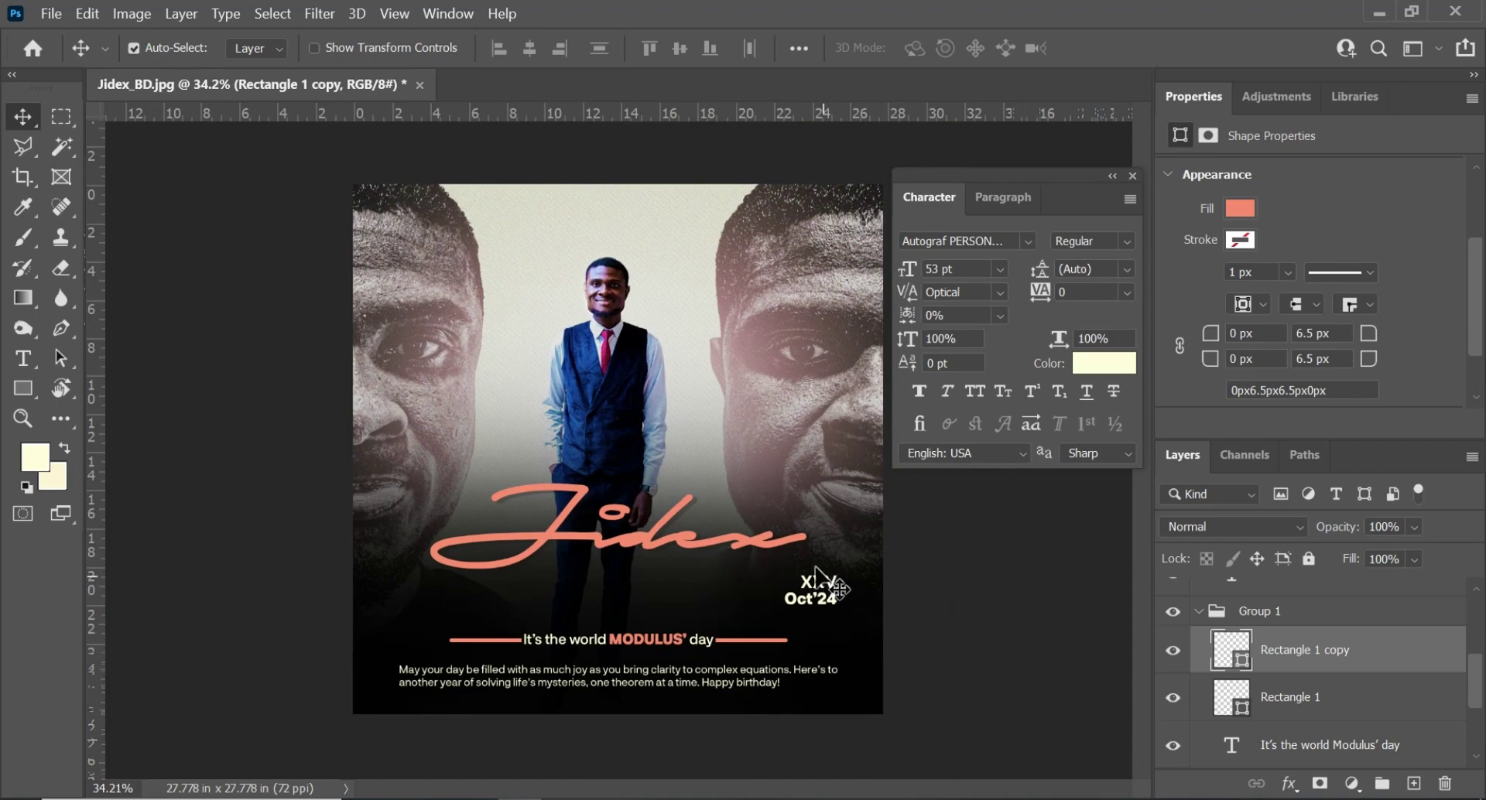
pyautogui.scroll(1, 542, 681)
pyautogui.scroll(1, 534, 673)
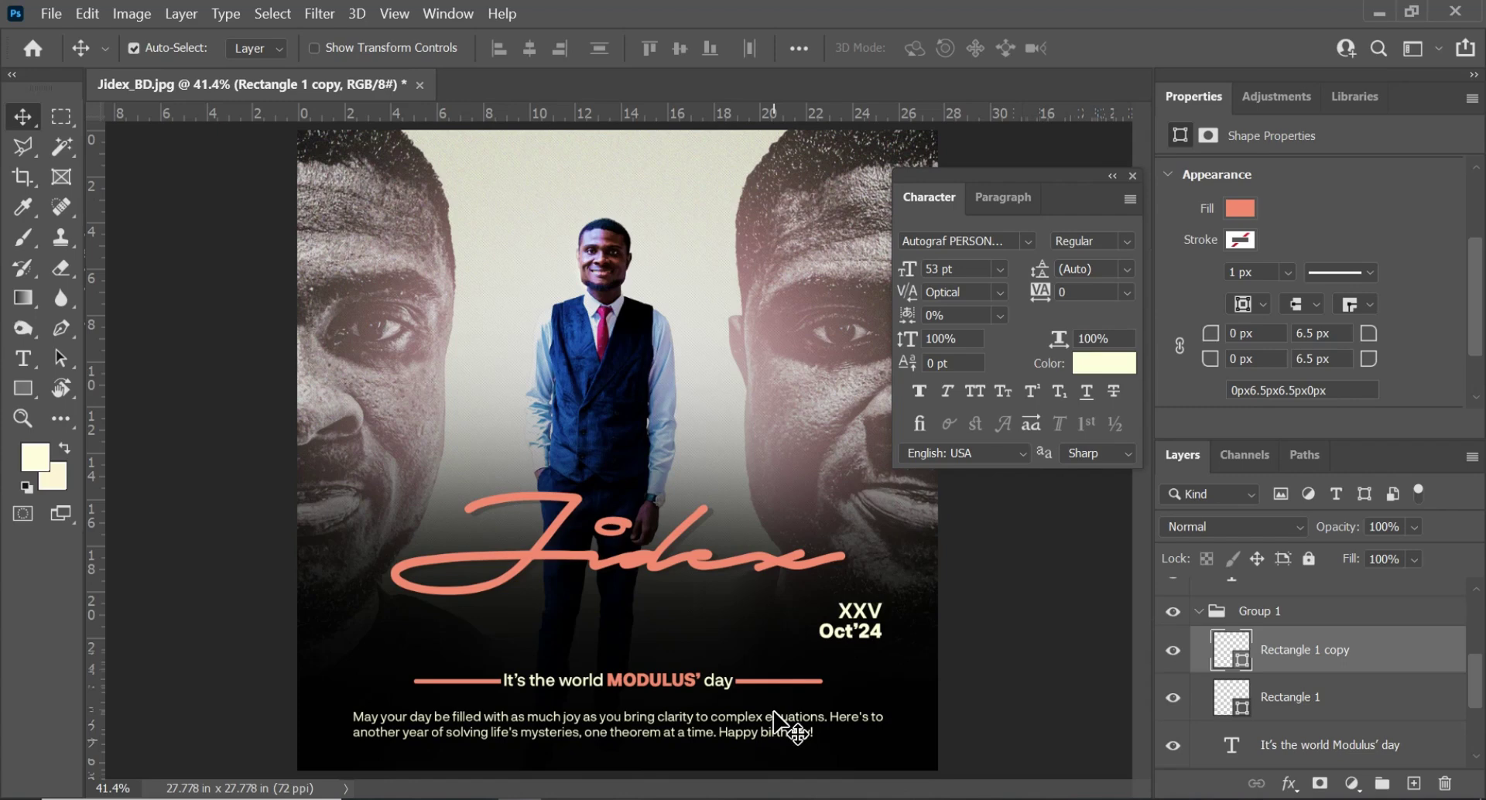
pyautogui.scroll(-3, 774, 713)
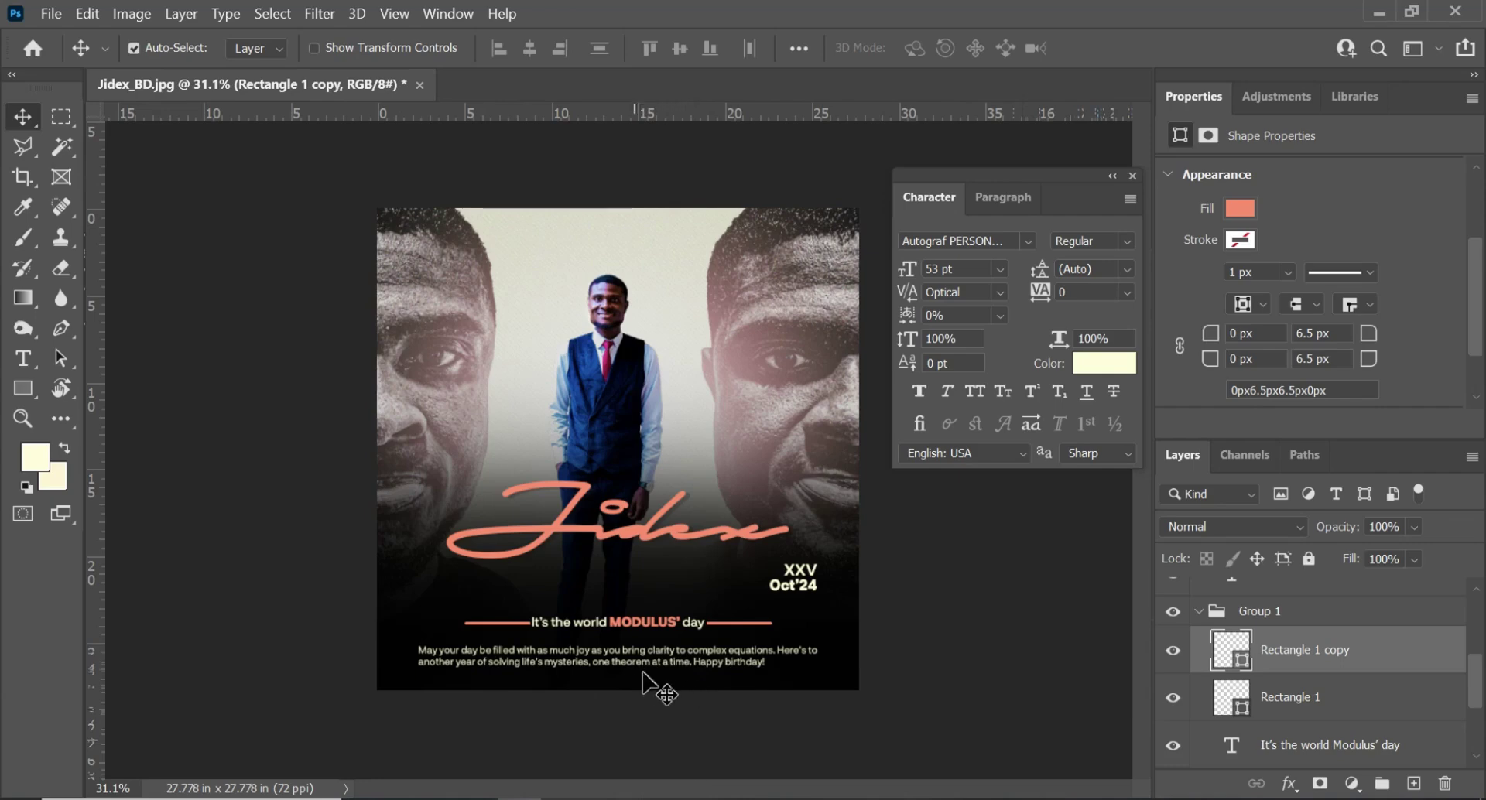
# Collapse Group 1, select the Layer 0 image at the base of the layer stack, and collapse Group 2
pyautogui.click(1204, 616)
pyautogui.click(1198, 611)
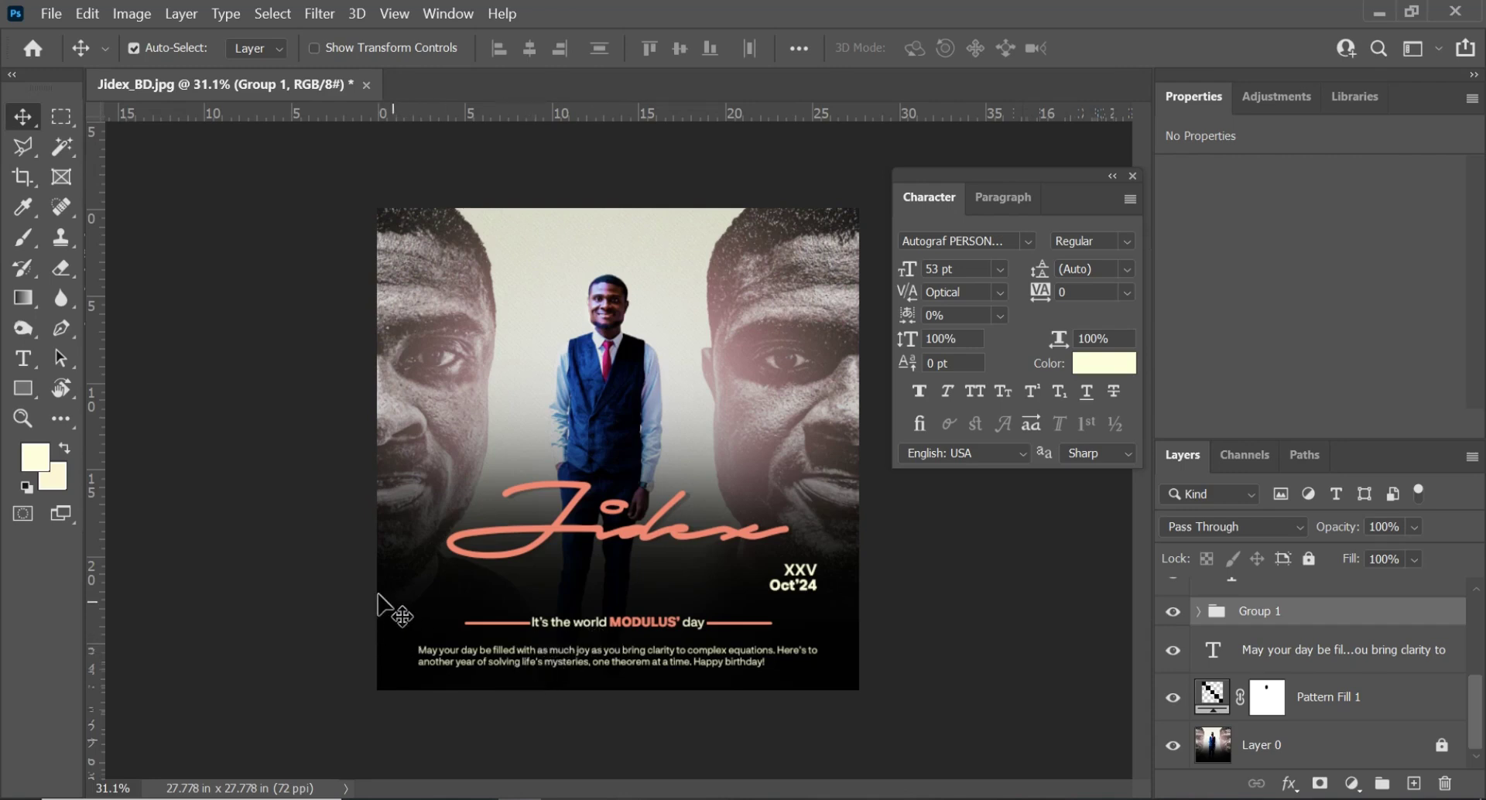
pyautogui.click(1344, 751)
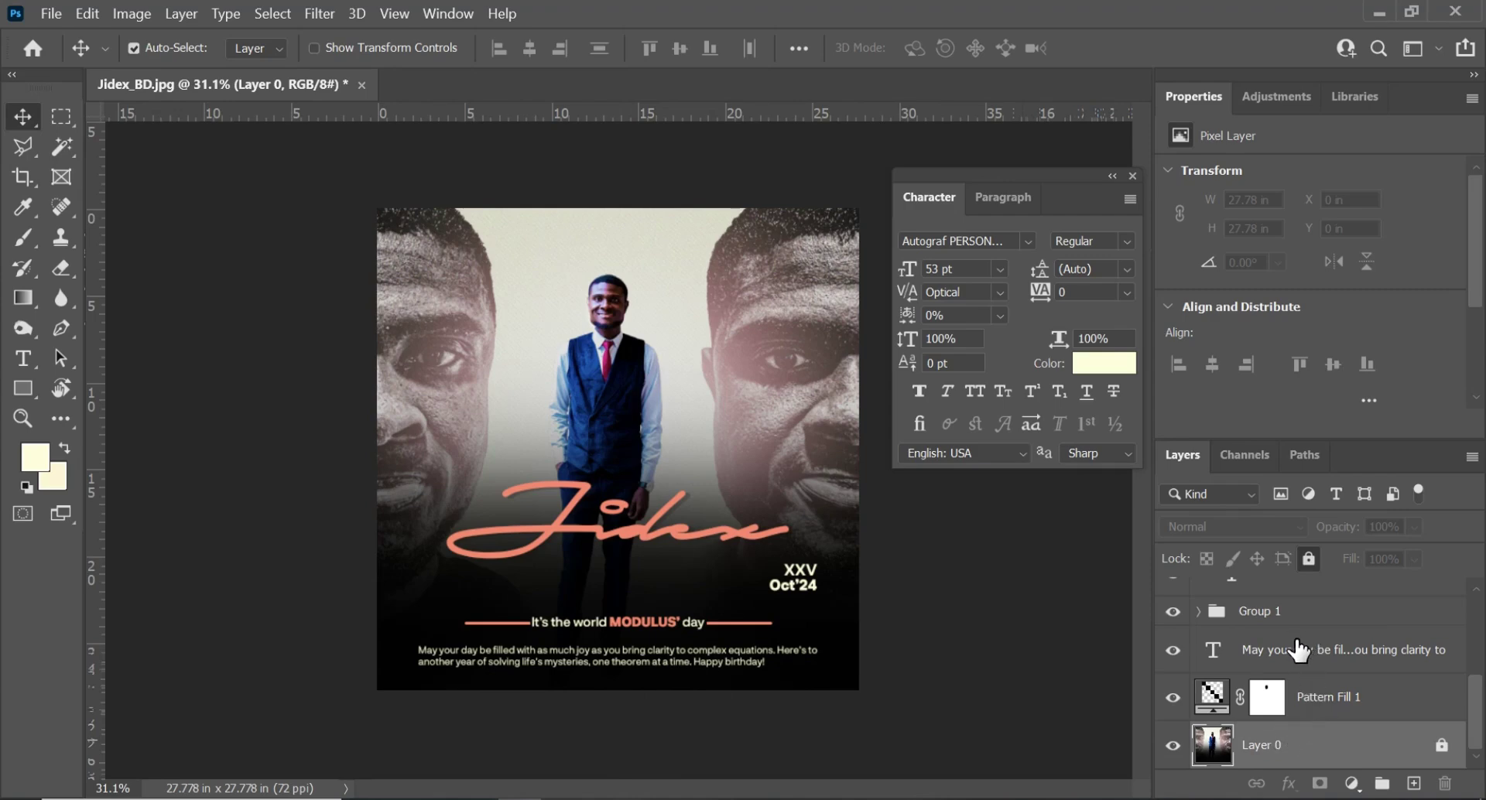
pyautogui.scroll(5, 1301, 647)
pyautogui.scroll(-2, 1296, 610)
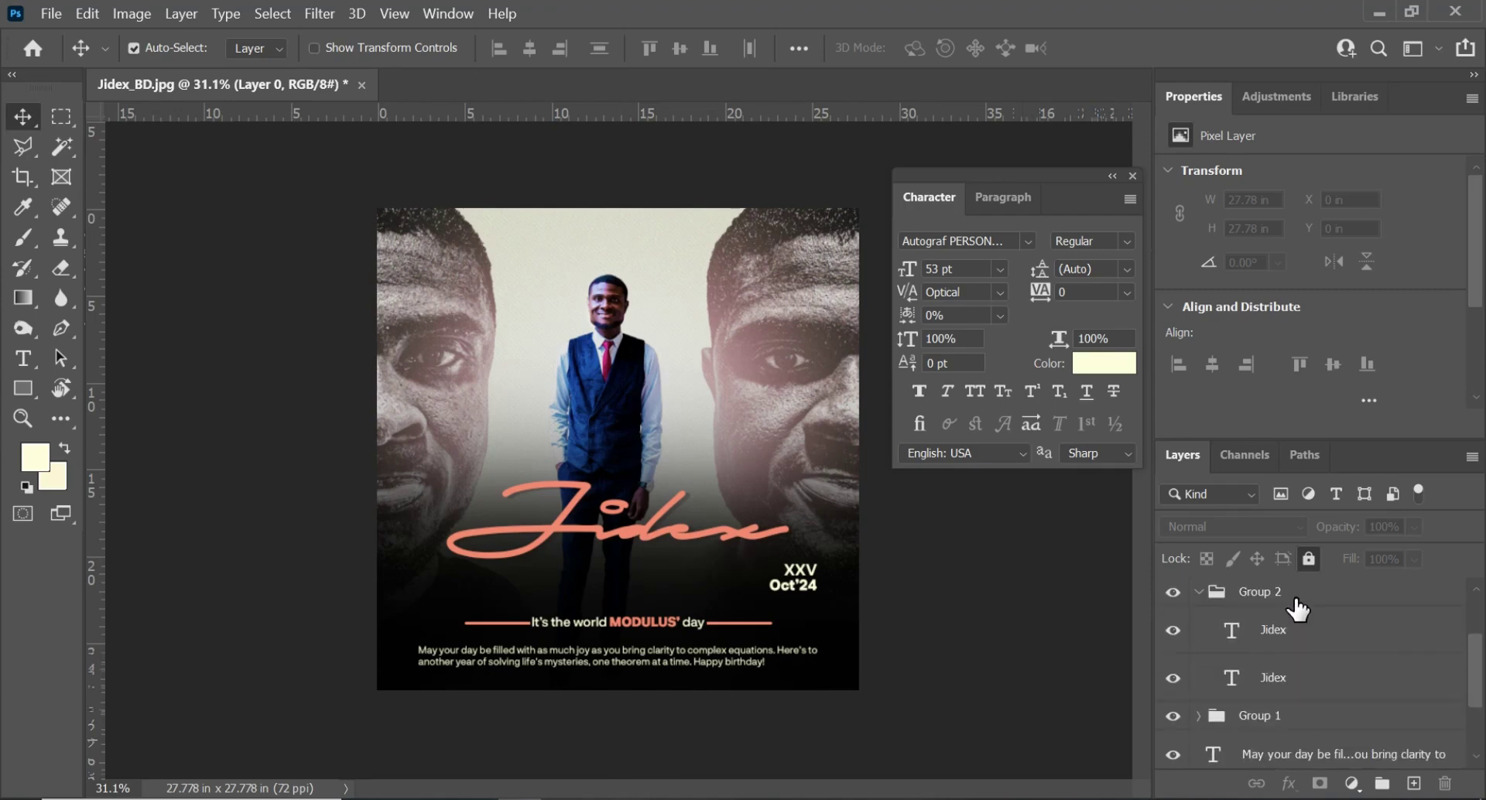
pyautogui.click(1199, 594)
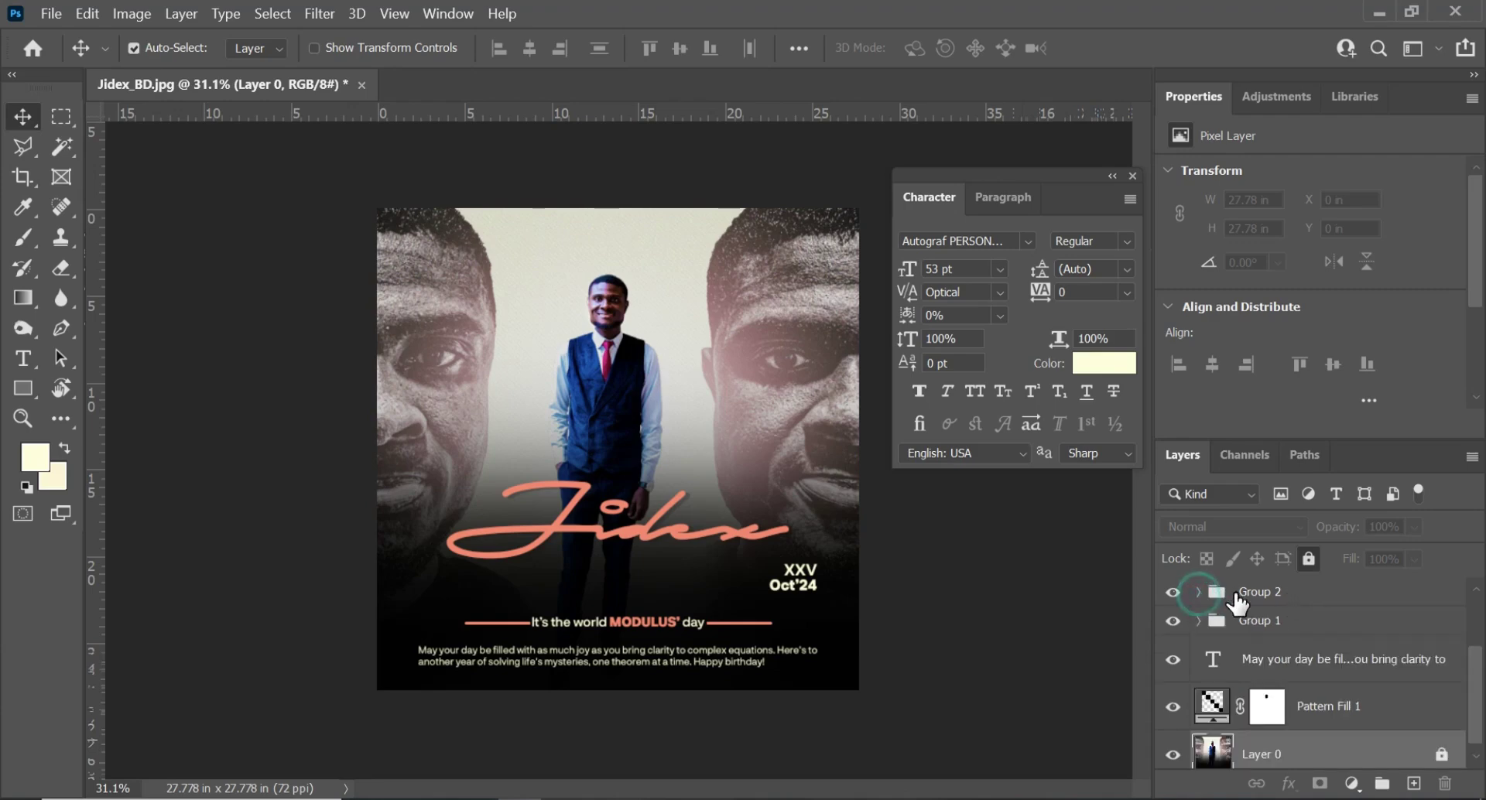
# Add a new layer above Group 2 and set the foreground colour to black (000000) for the Gradient tool
pyautogui.click(1280, 603)
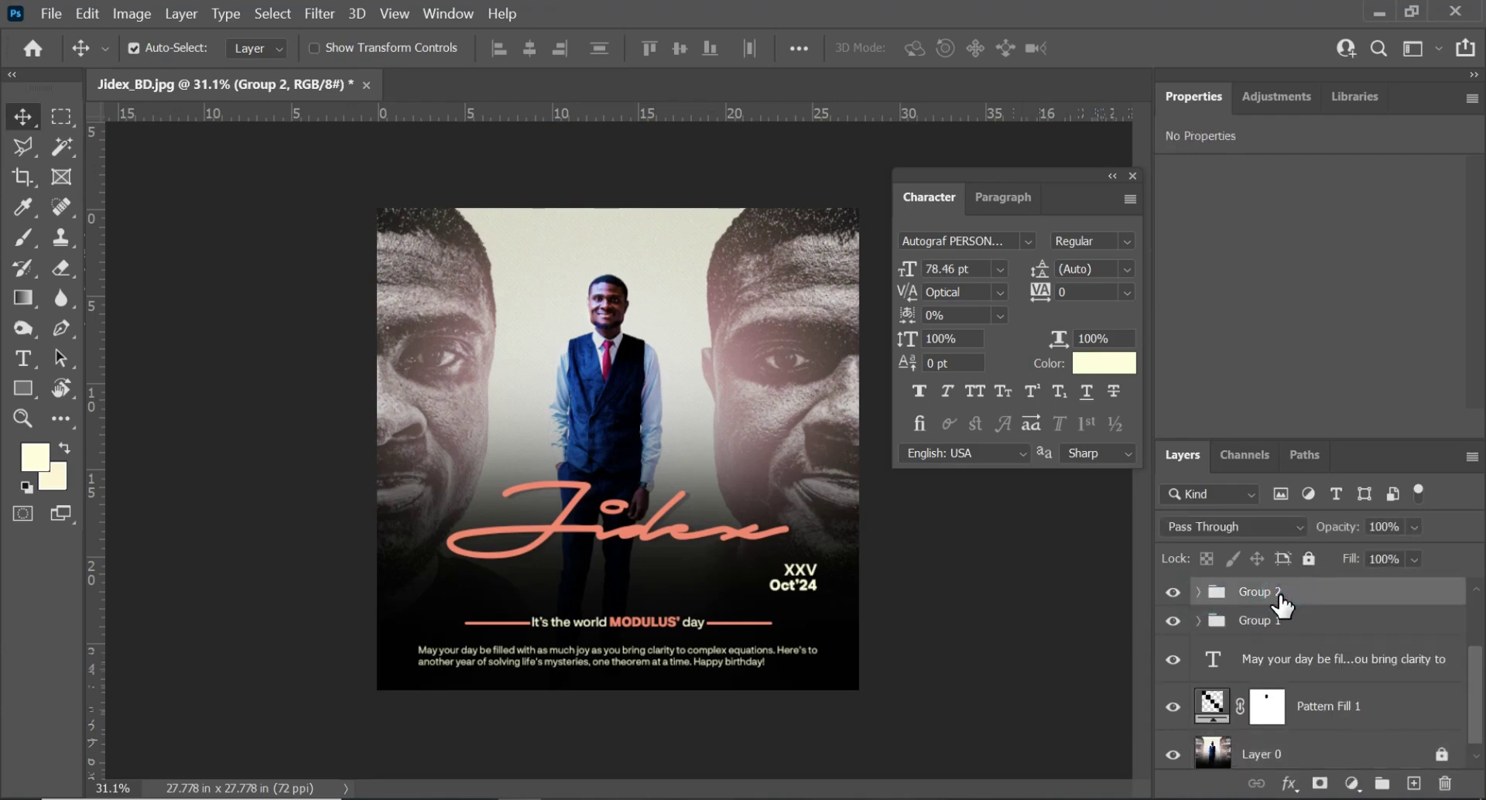
pyautogui.hotkey('ctrl', 'shift', 'n')
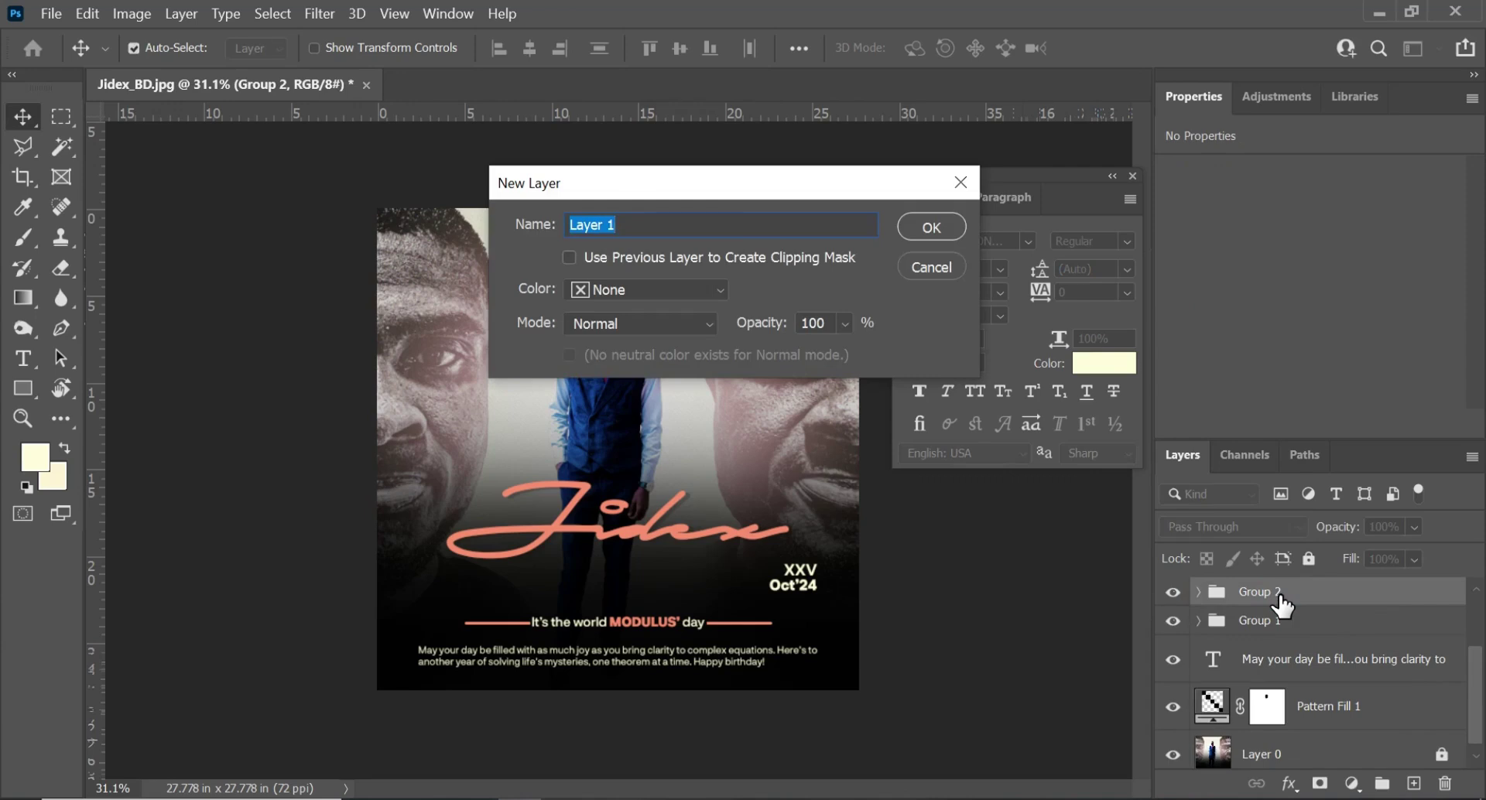
pyautogui.press('Return')
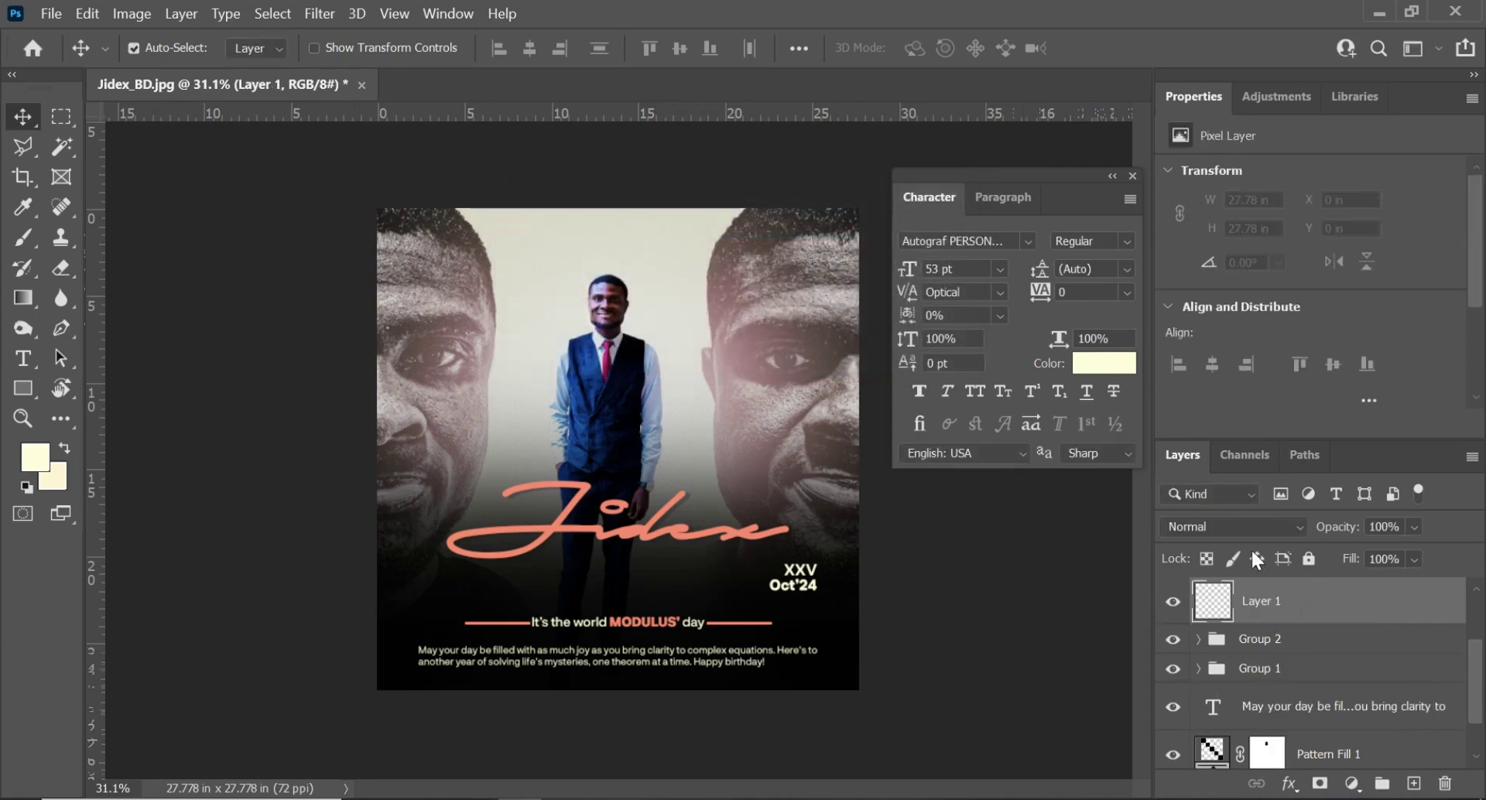
pyautogui.press('g')
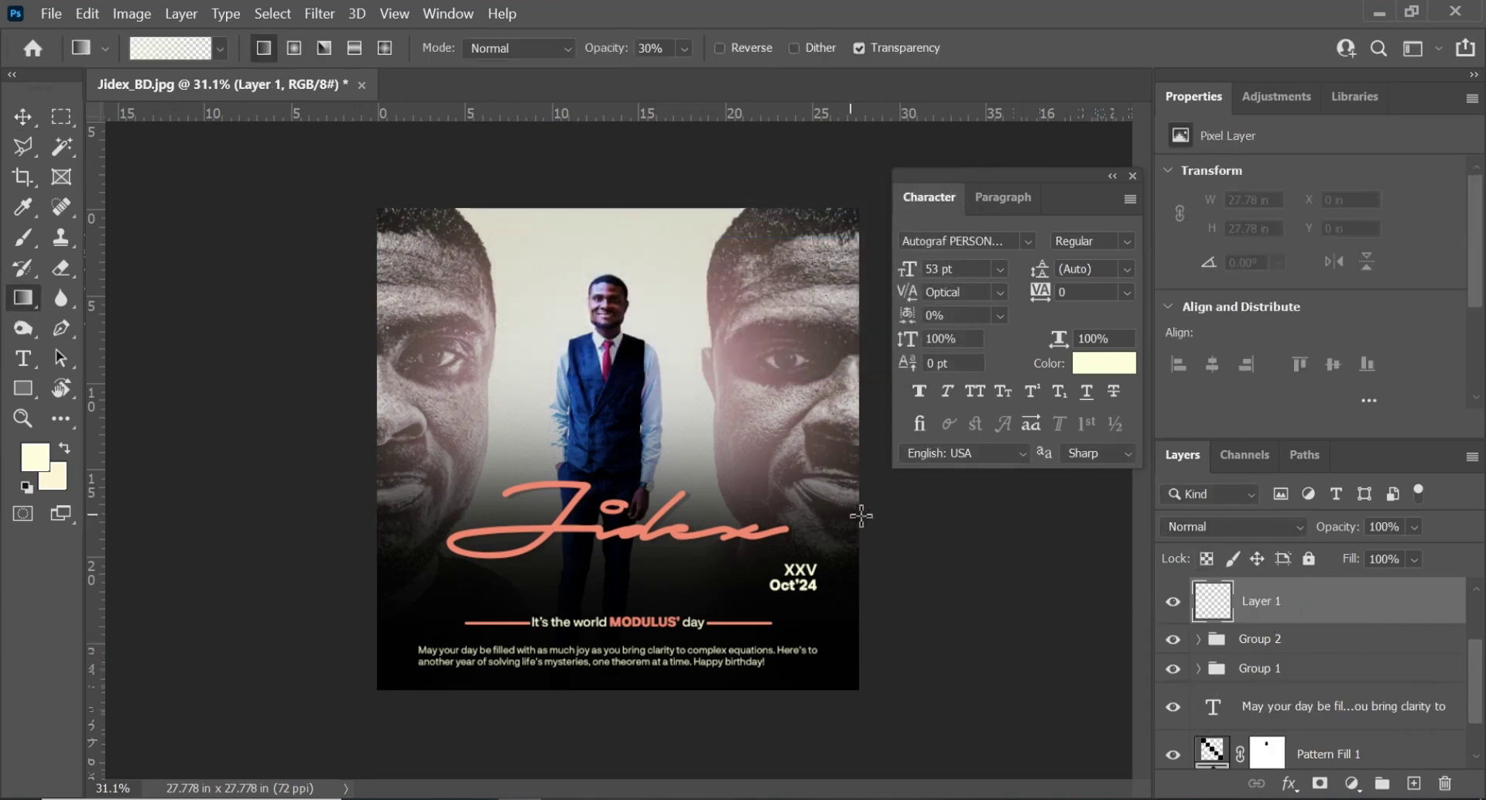
pyautogui.click(34, 456)
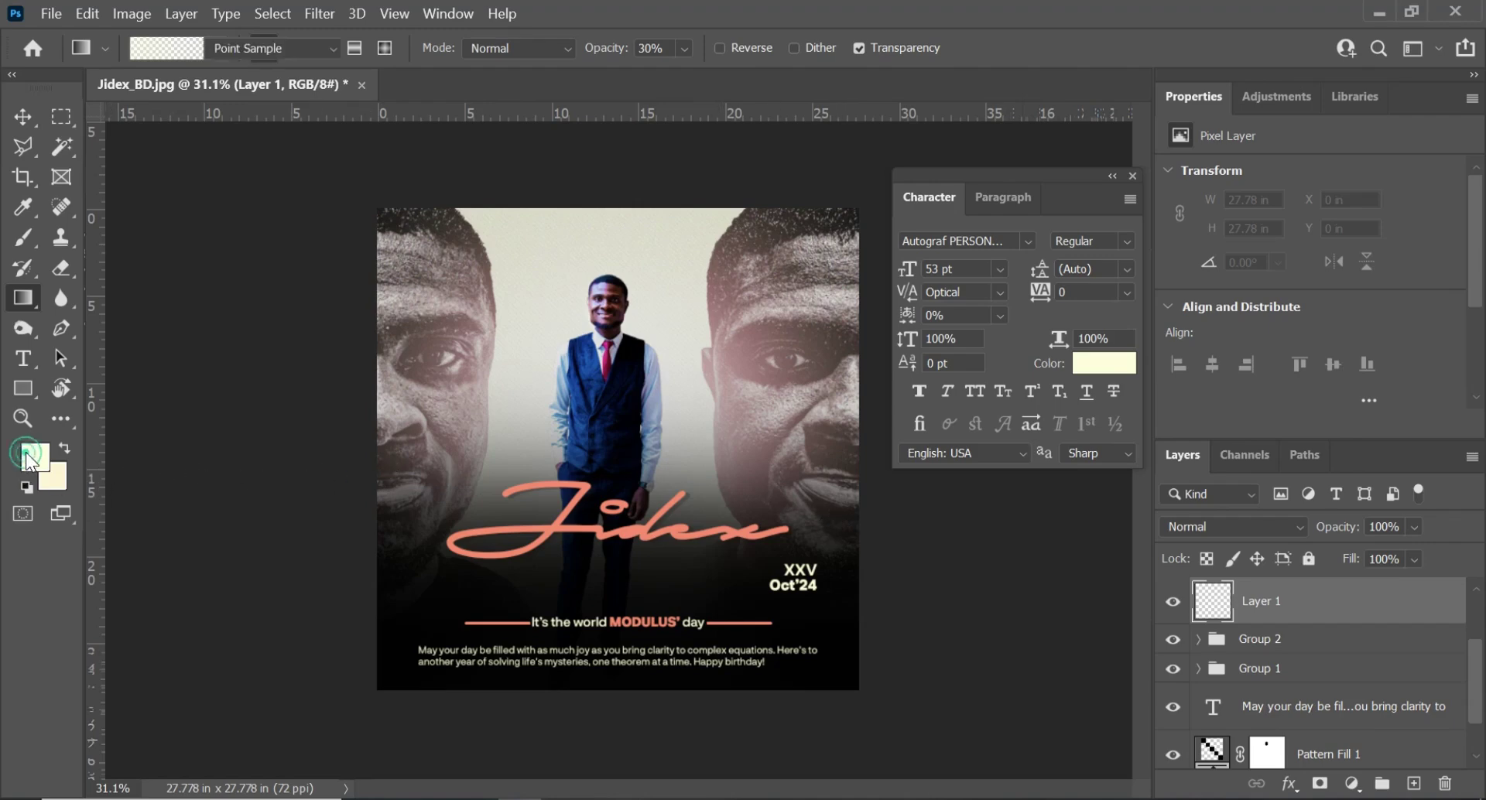
pyautogui.click(986, 418)
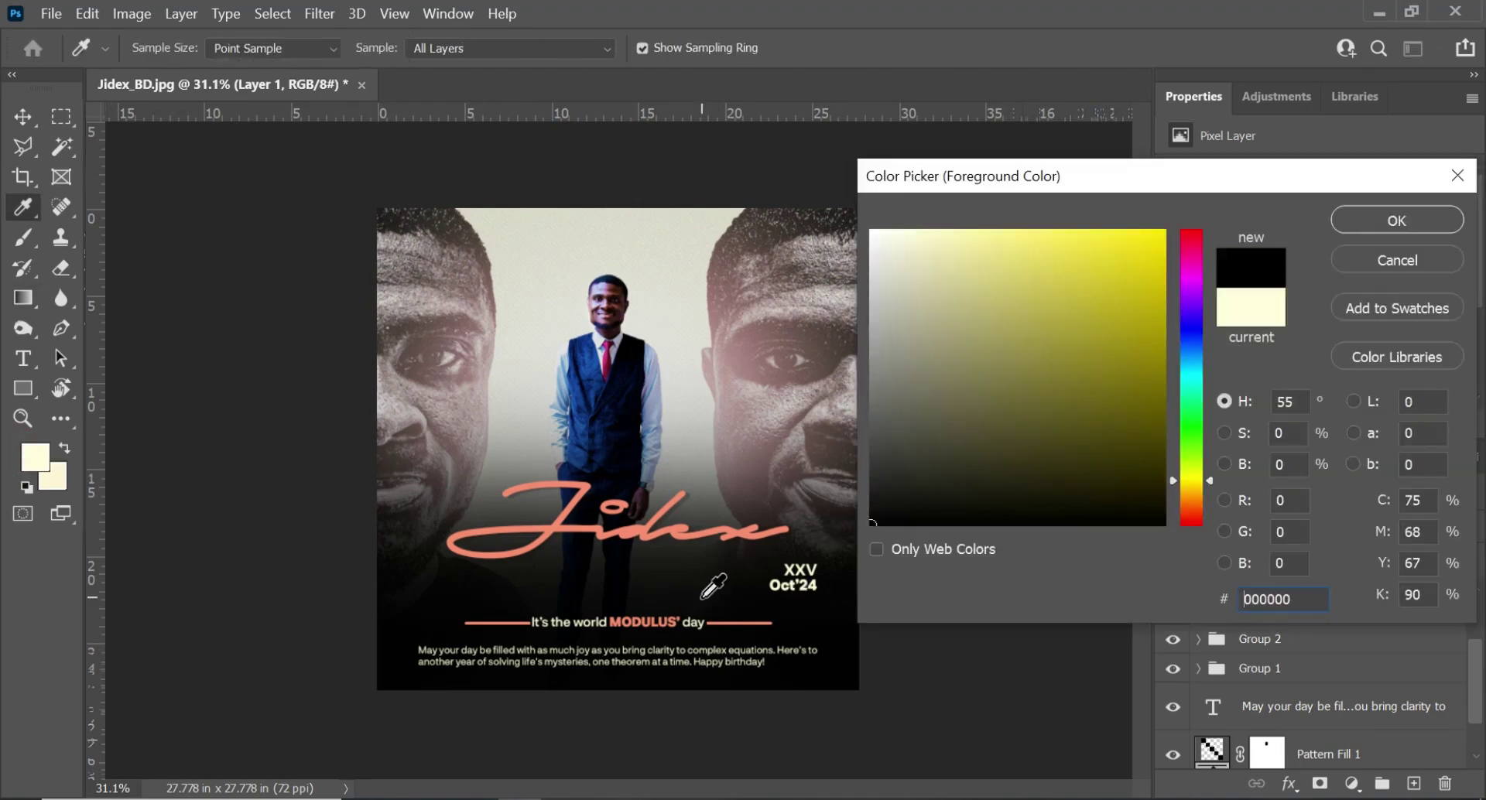
pyautogui.click(1385, 221)
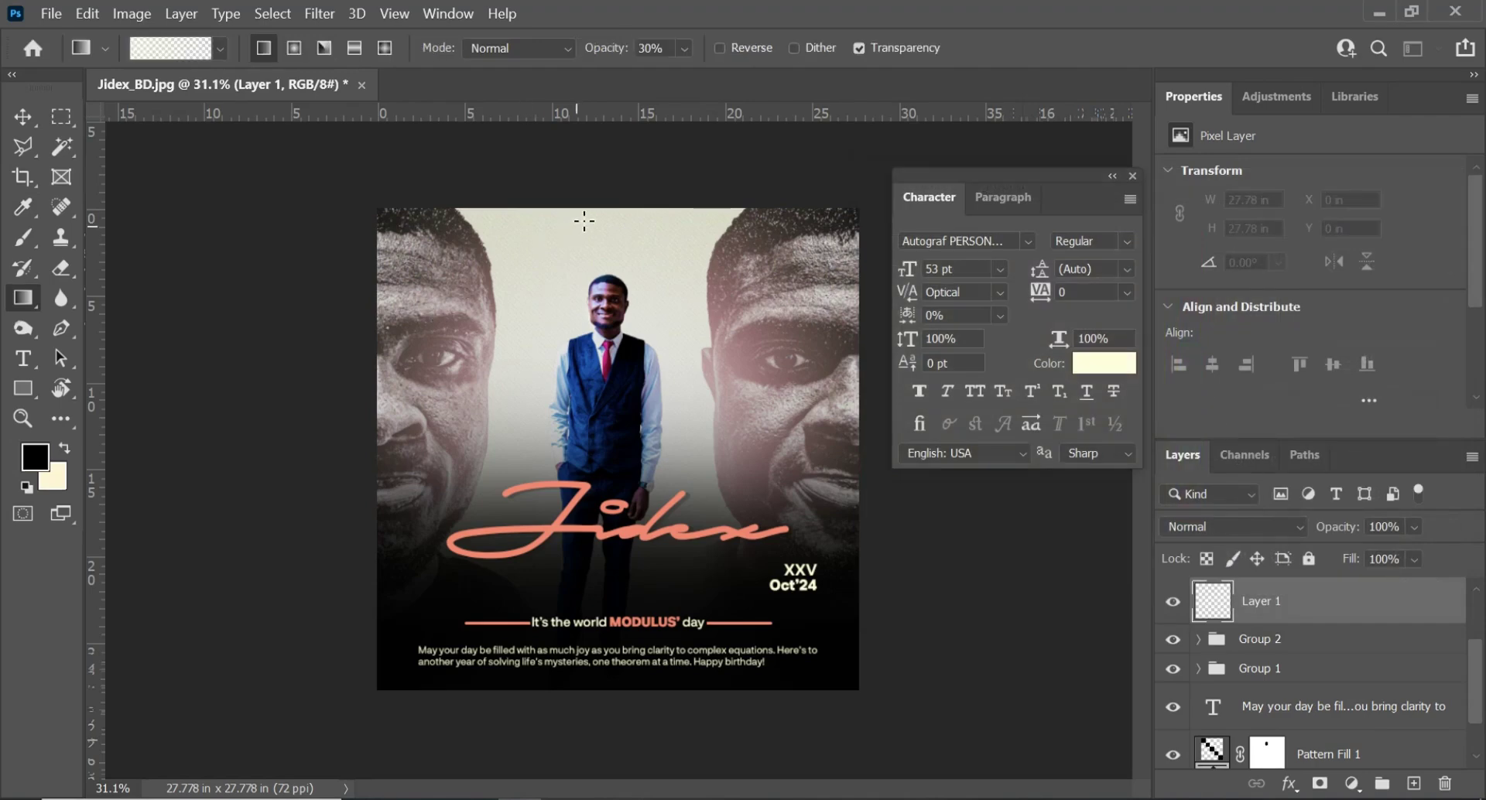
# Try darkening the poster from its upper edge downward with black gradients at 30% and 67% opacity, and delete the trial layer
pyautogui.moveTo(599, 219); pyautogui.dragTo(558, 424)
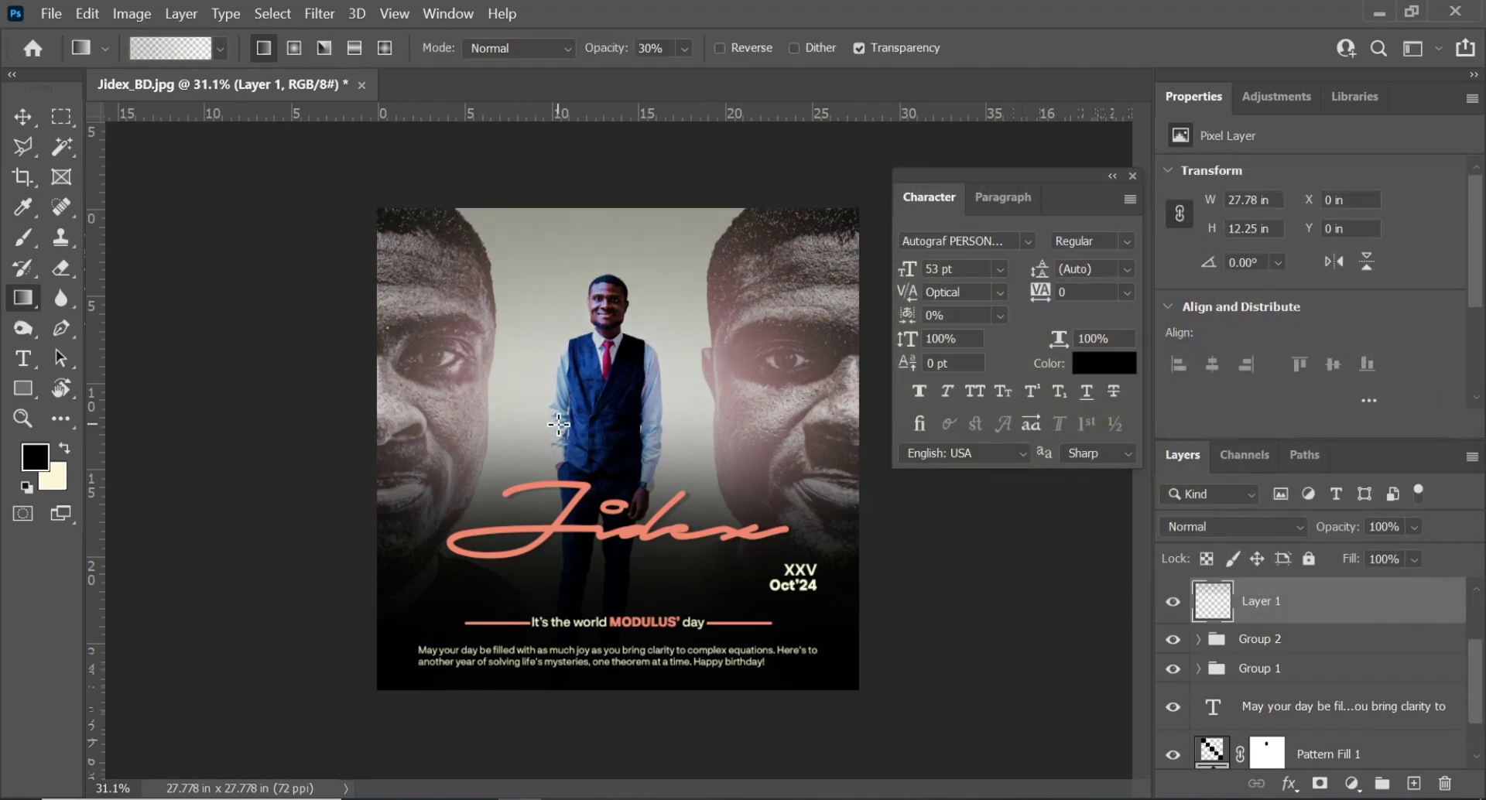
pyautogui.click(686, 47)
pyautogui.moveTo(718, 70); pyautogui.dragTo(732, 72)
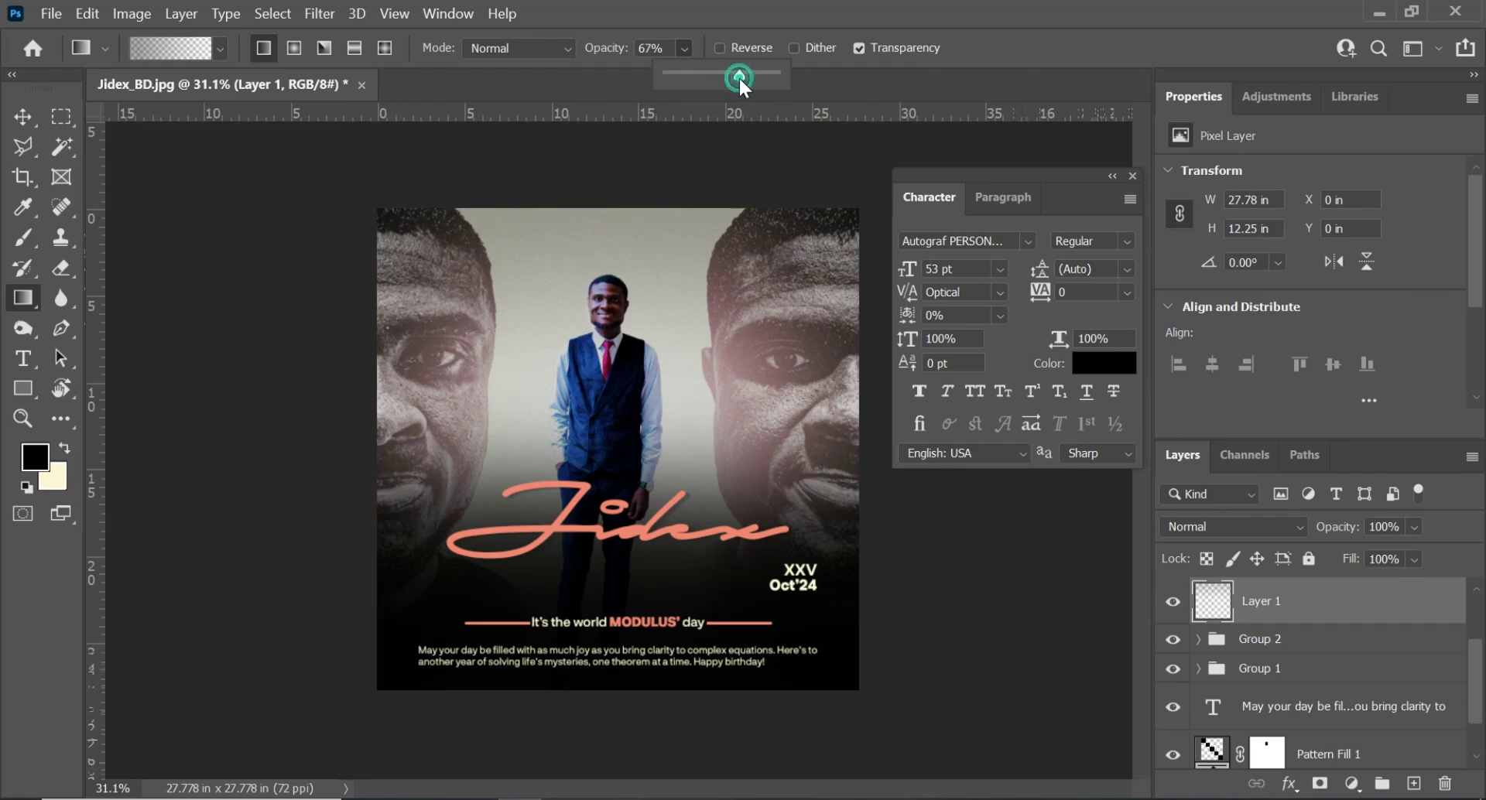
pyautogui.click(687, 47)
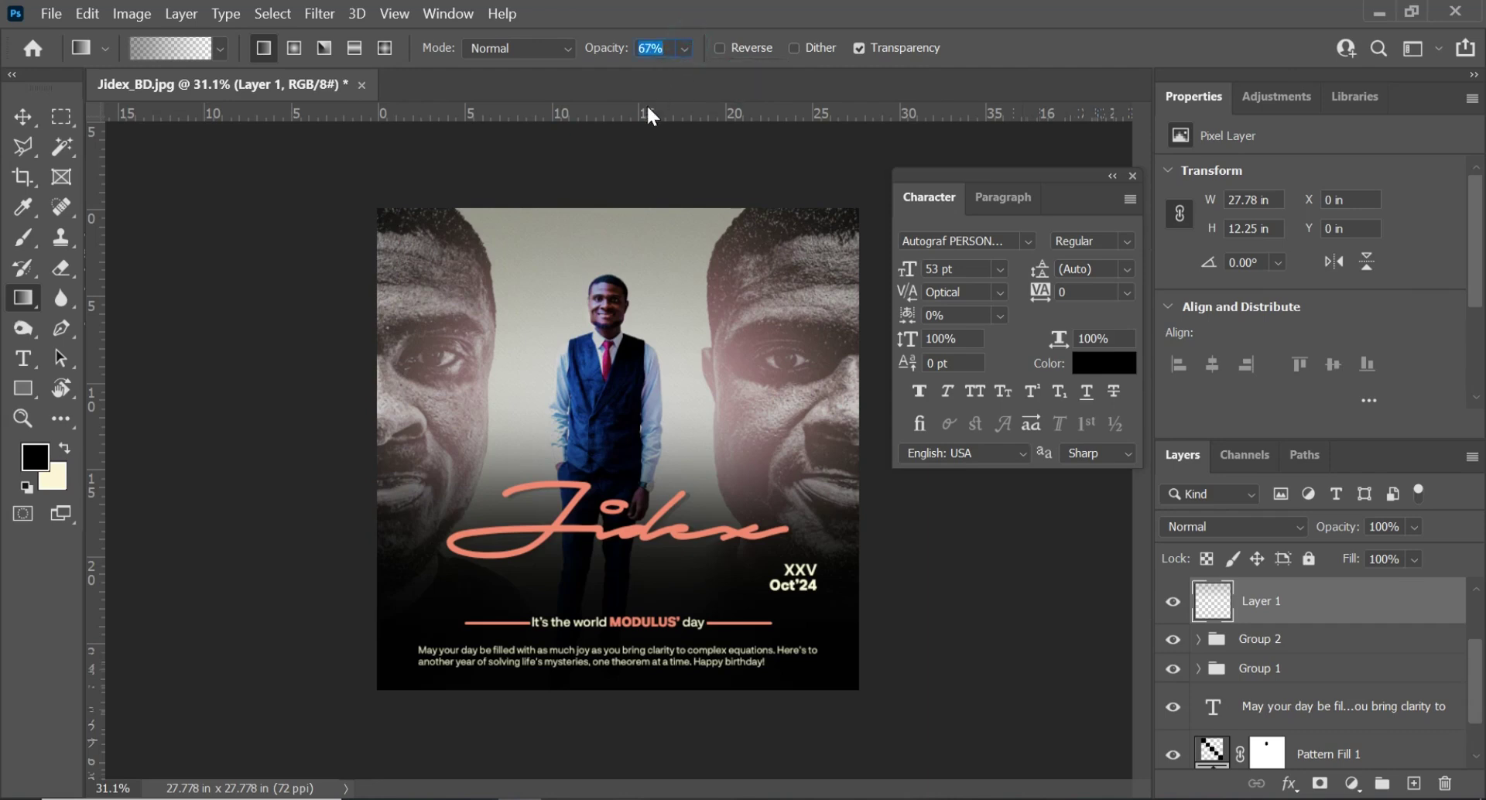
pyautogui.moveTo(609, 210); pyautogui.dragTo(588, 374)
pyautogui.moveTo(624, 207); pyautogui.dragTo(596, 340)
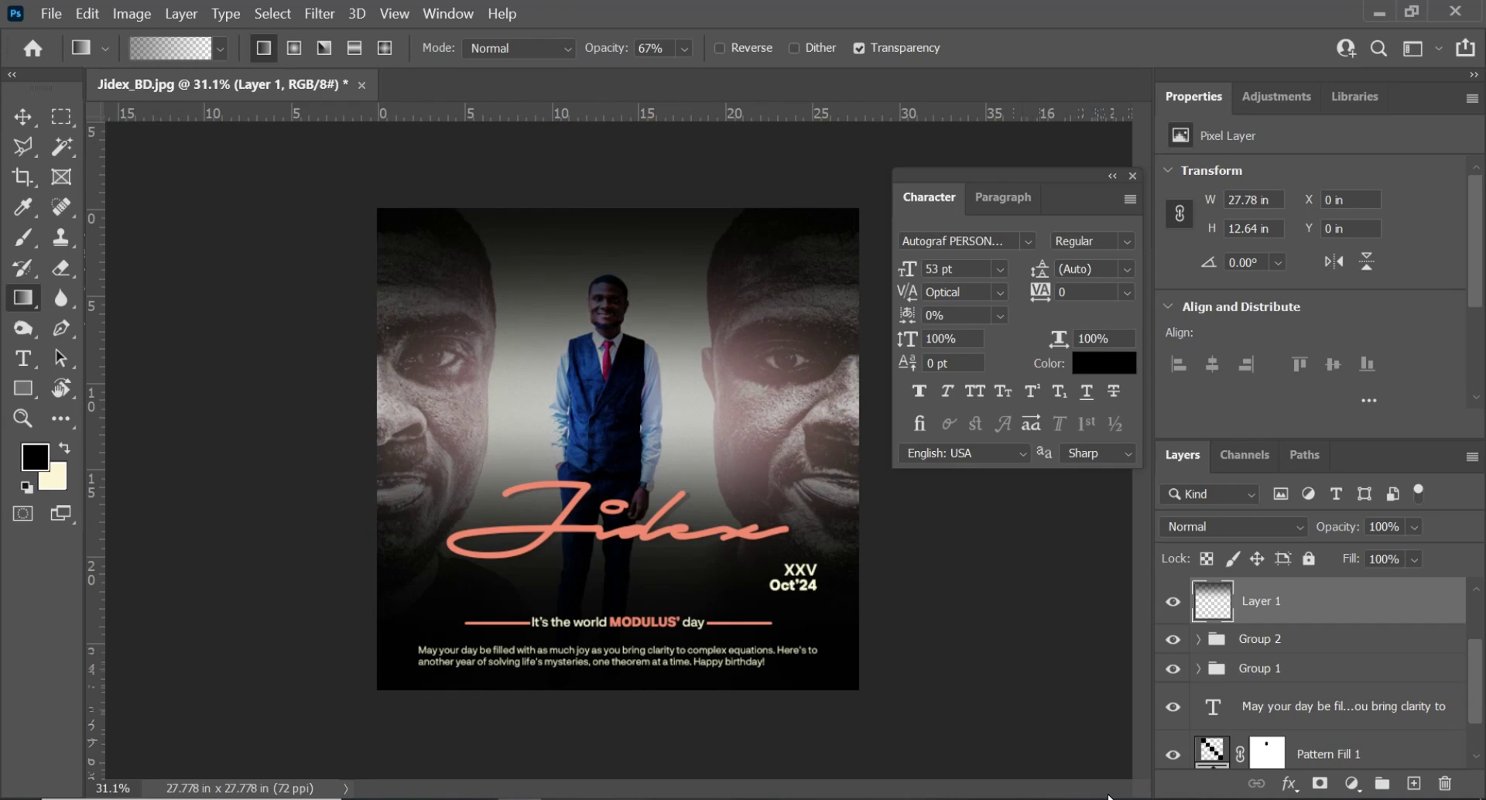
pyautogui.press('Delete')
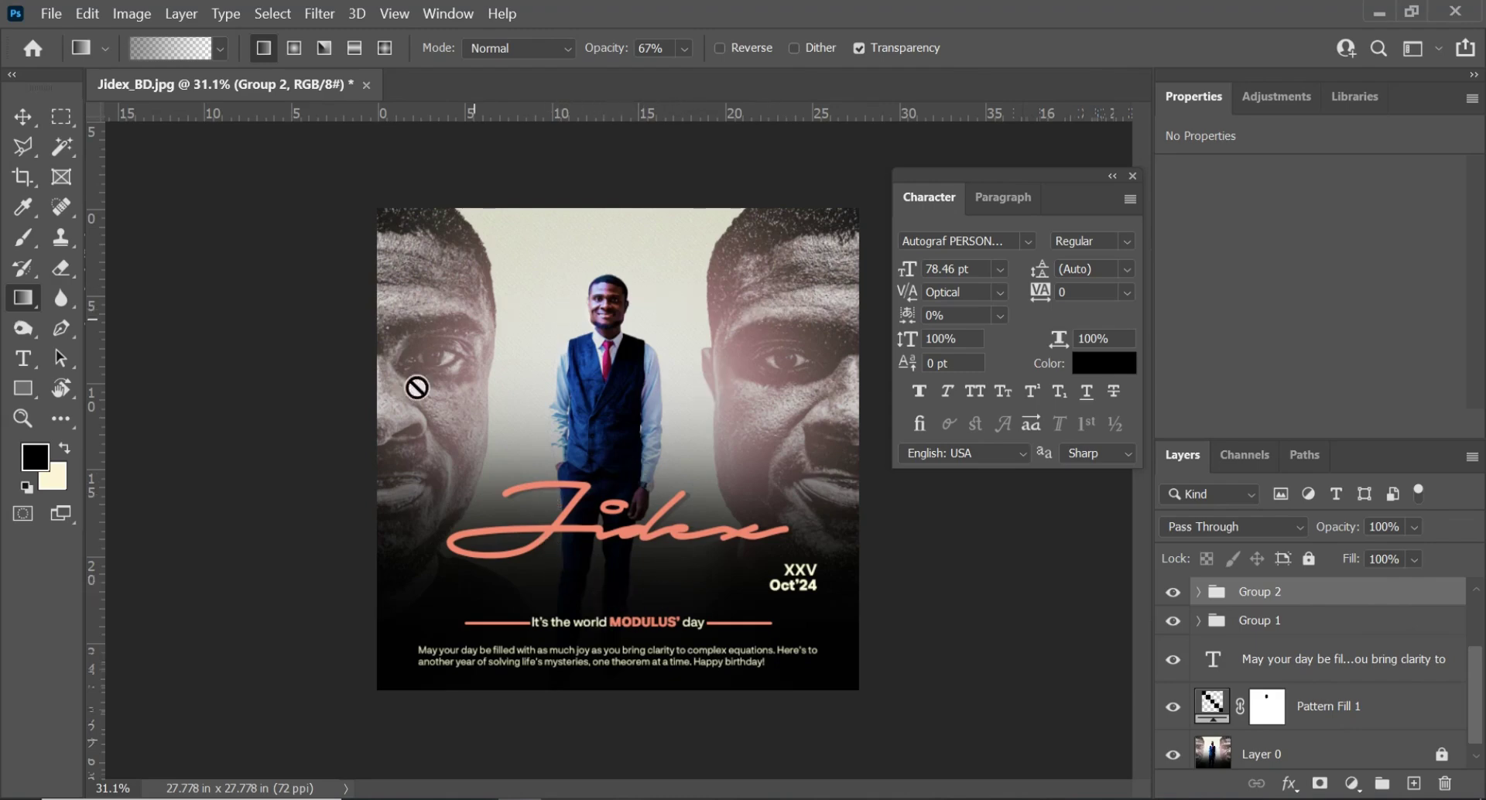
# Examine the fine pattern texture over the faces and backdrop up close, and select the Pattern Fill 1 layer
pyautogui.scroll(5, 590, 401)
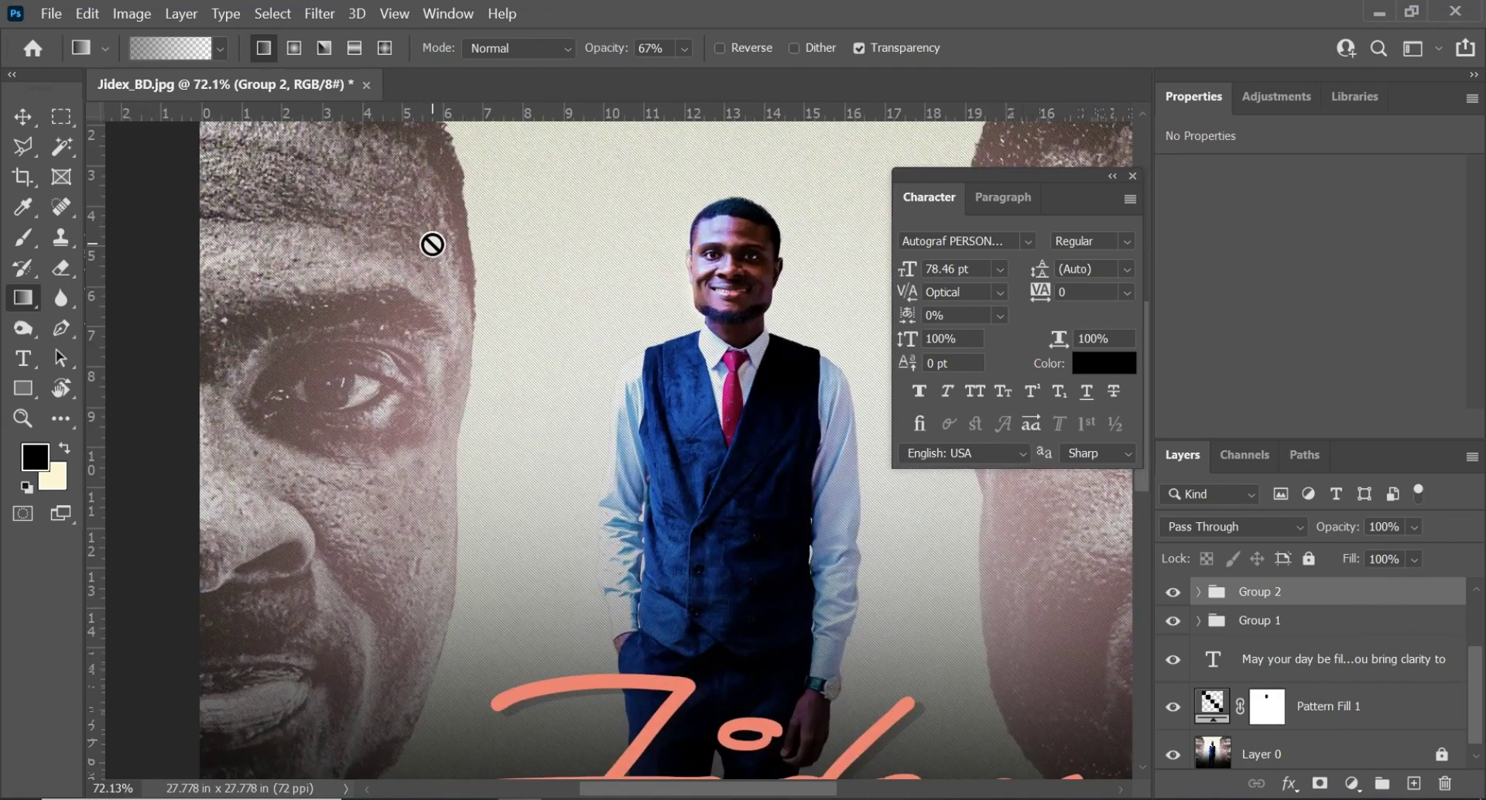
pyautogui.scroll(3, 525, 207)
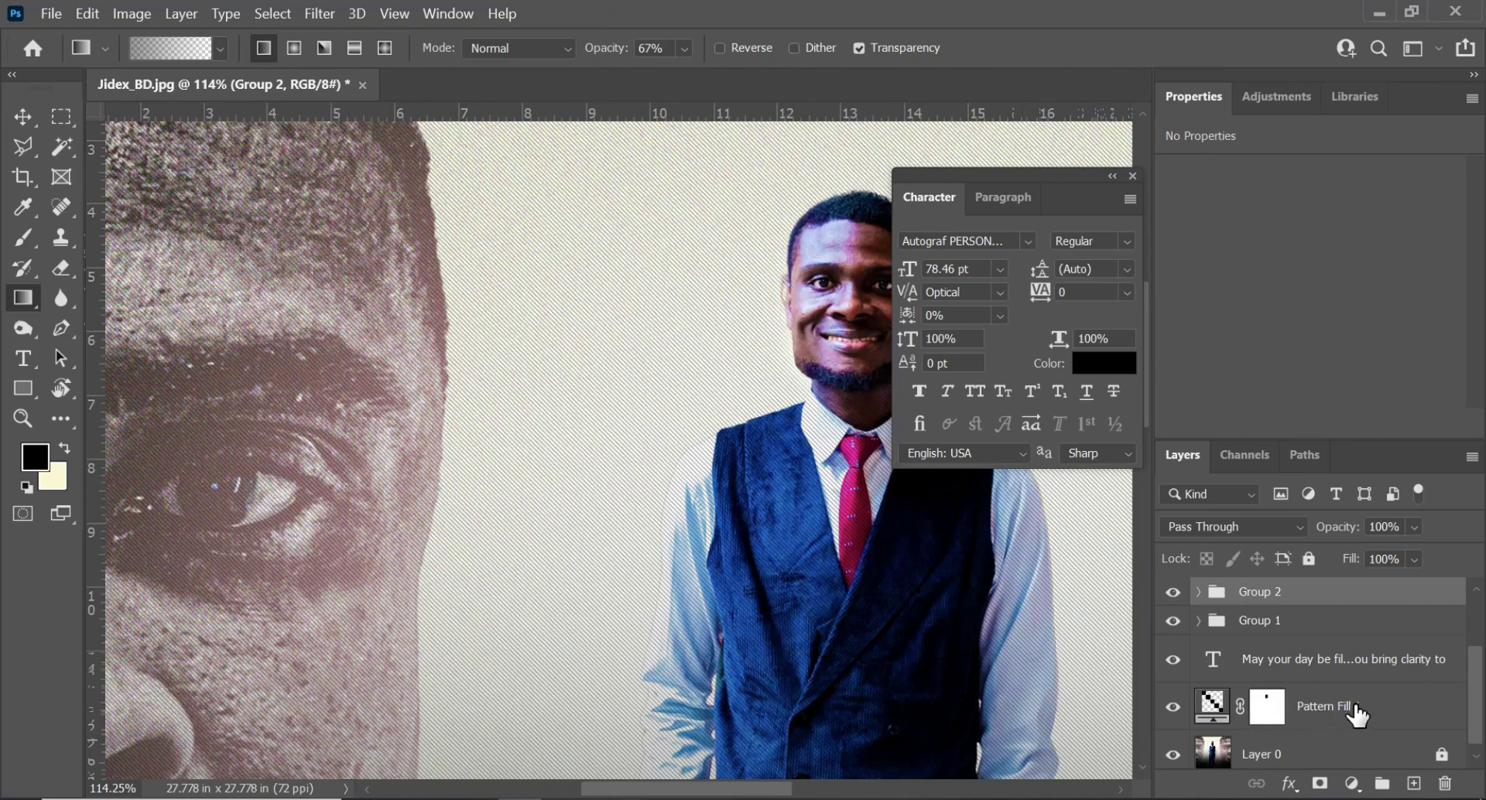
pyautogui.click(1401, 708)
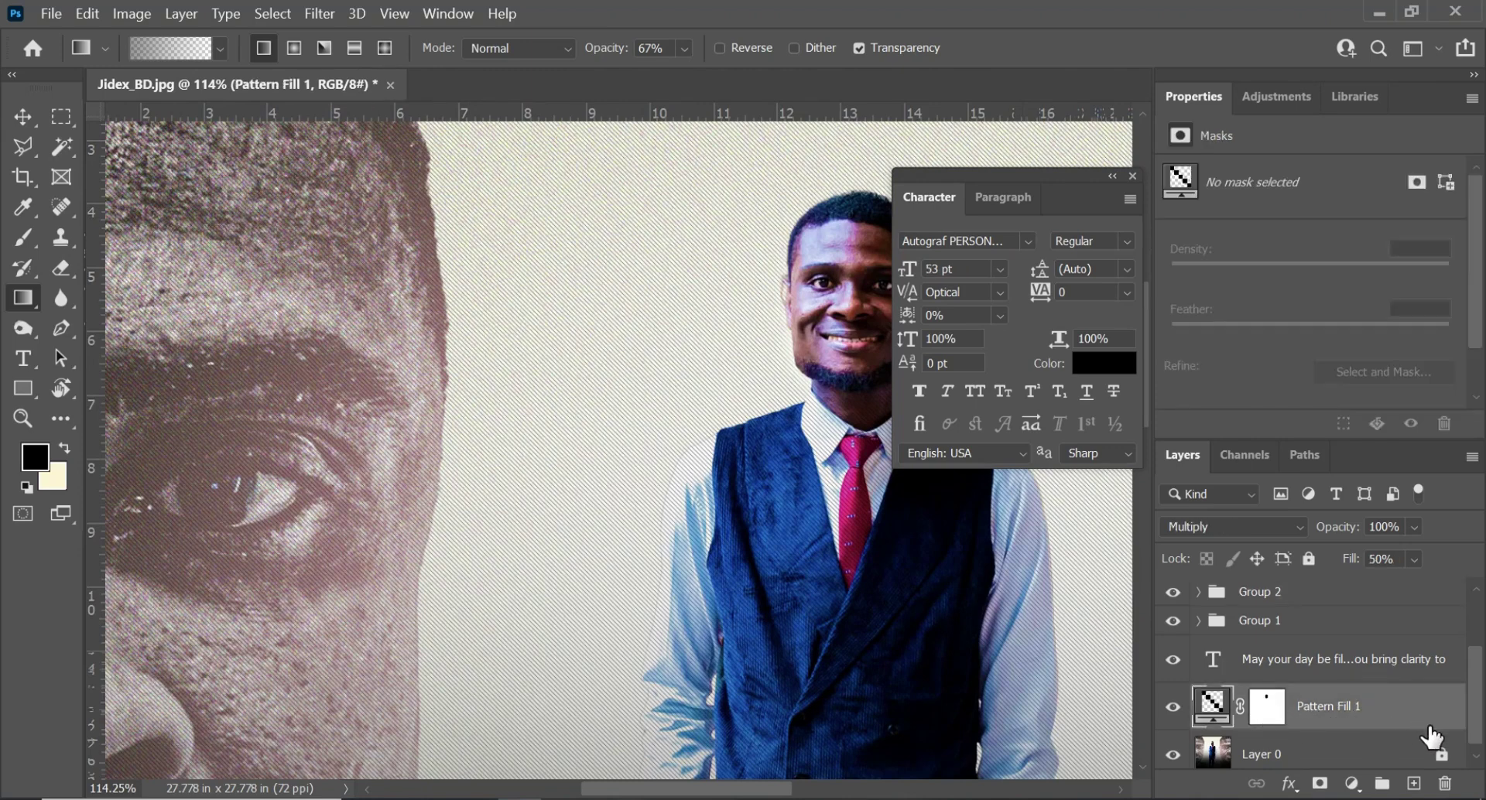
pyautogui.scroll(-1, 1469, 704)
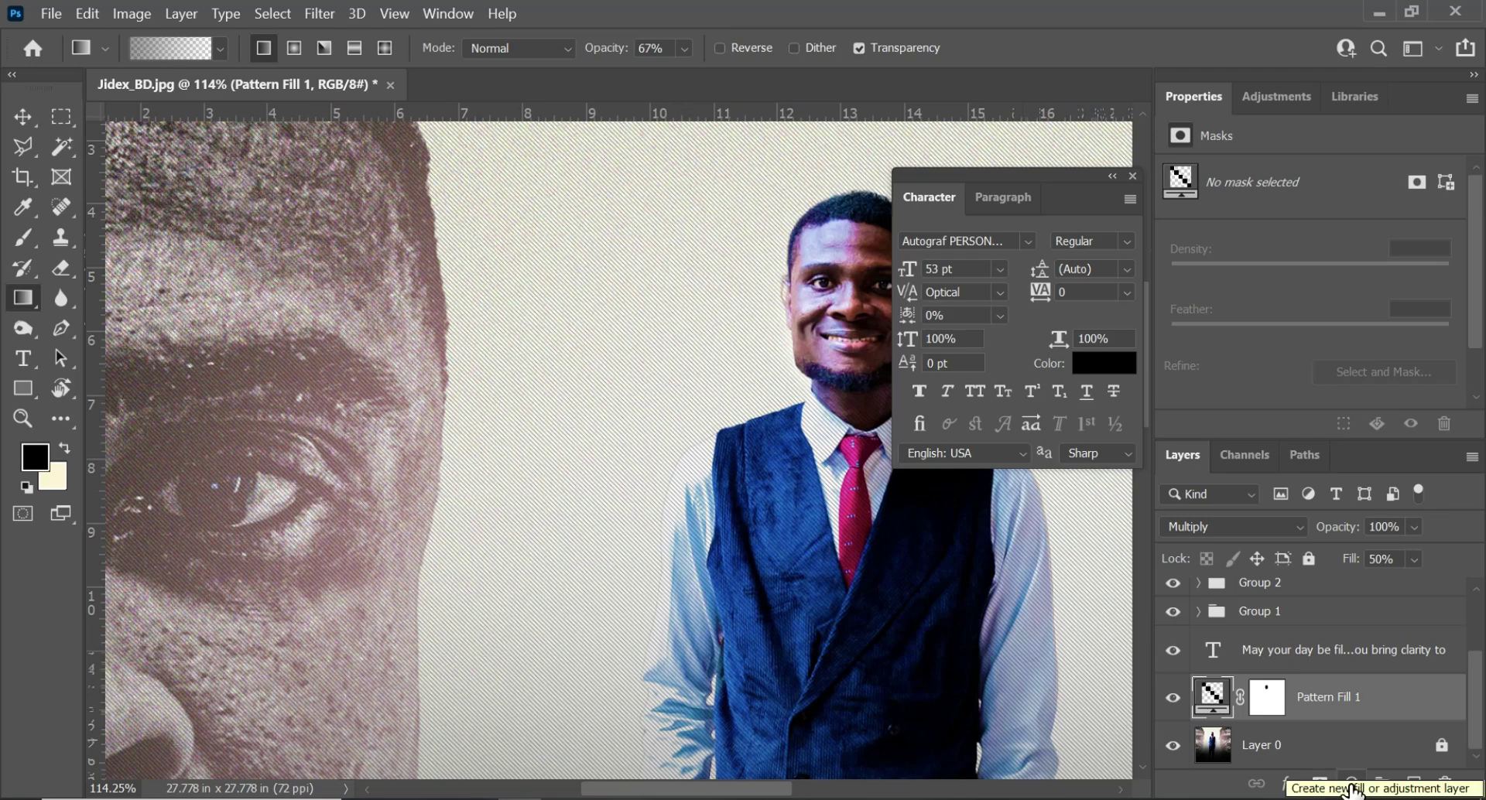
# Try a new pattern fill layer using the diagonal black-square pattern at 100% scale and 0° angle, and cancel it
pyautogui.click(1350, 782)
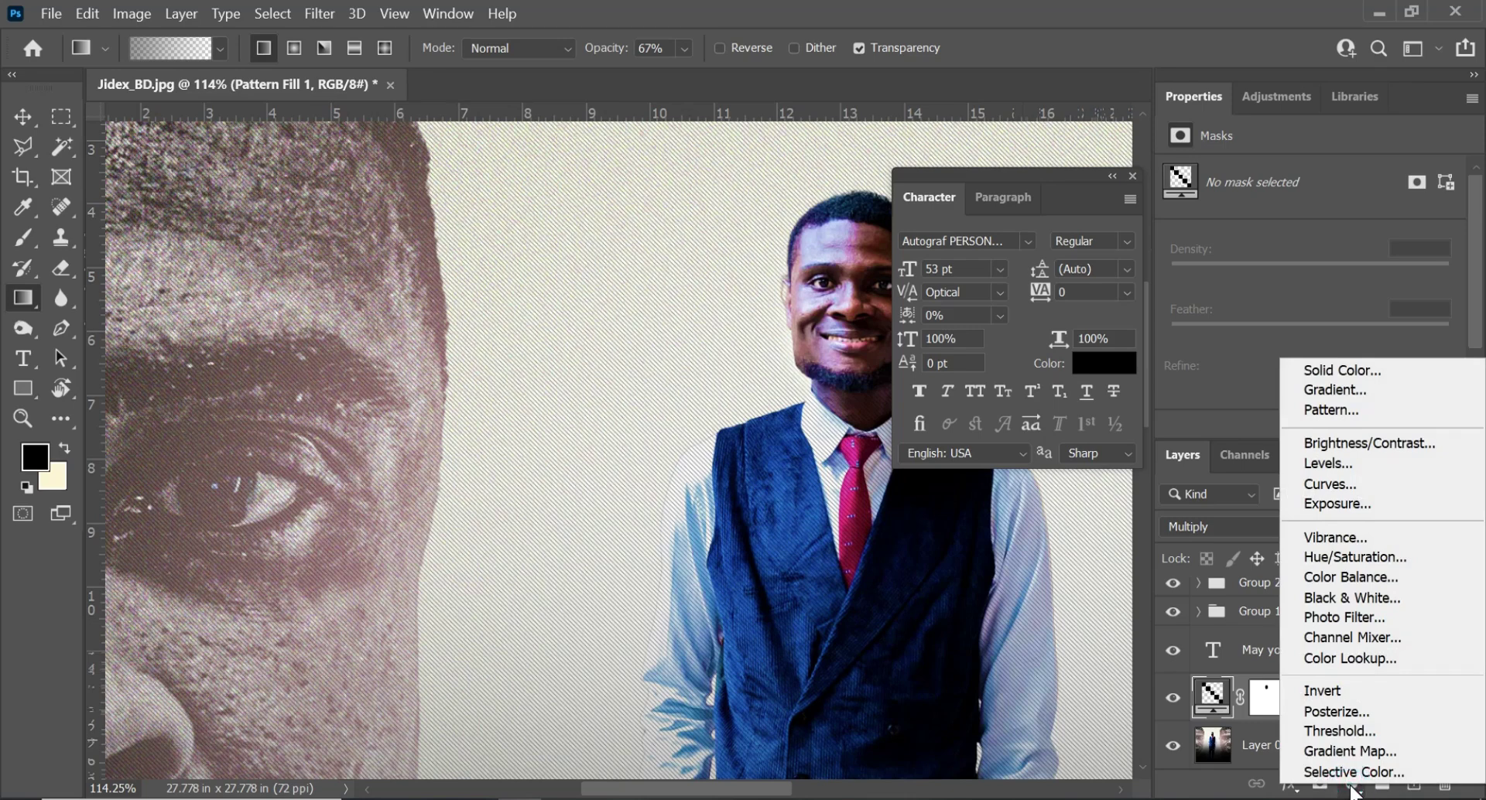
pyautogui.click(1330, 407)
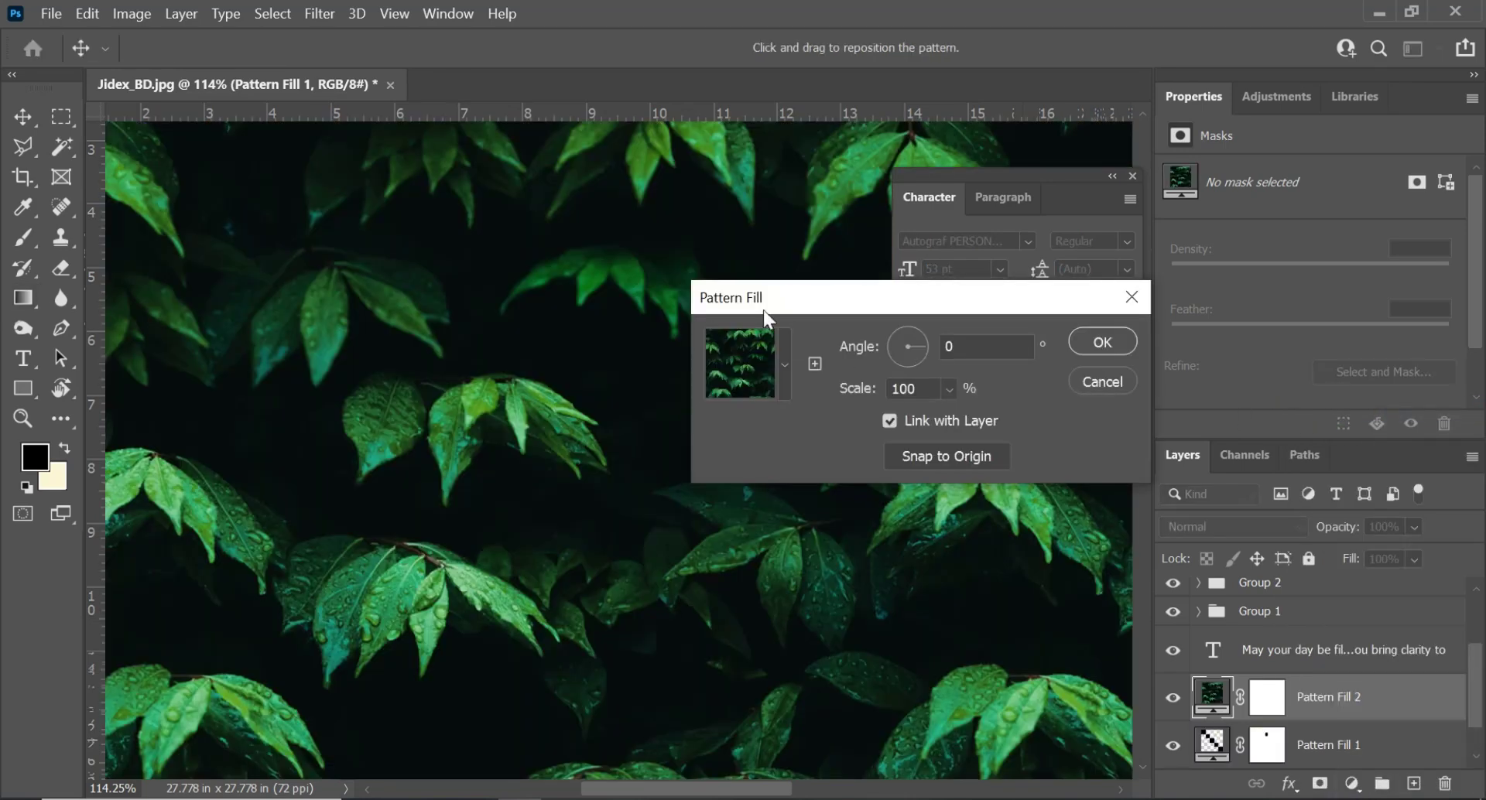
pyautogui.scroll(-5, 472, 426)
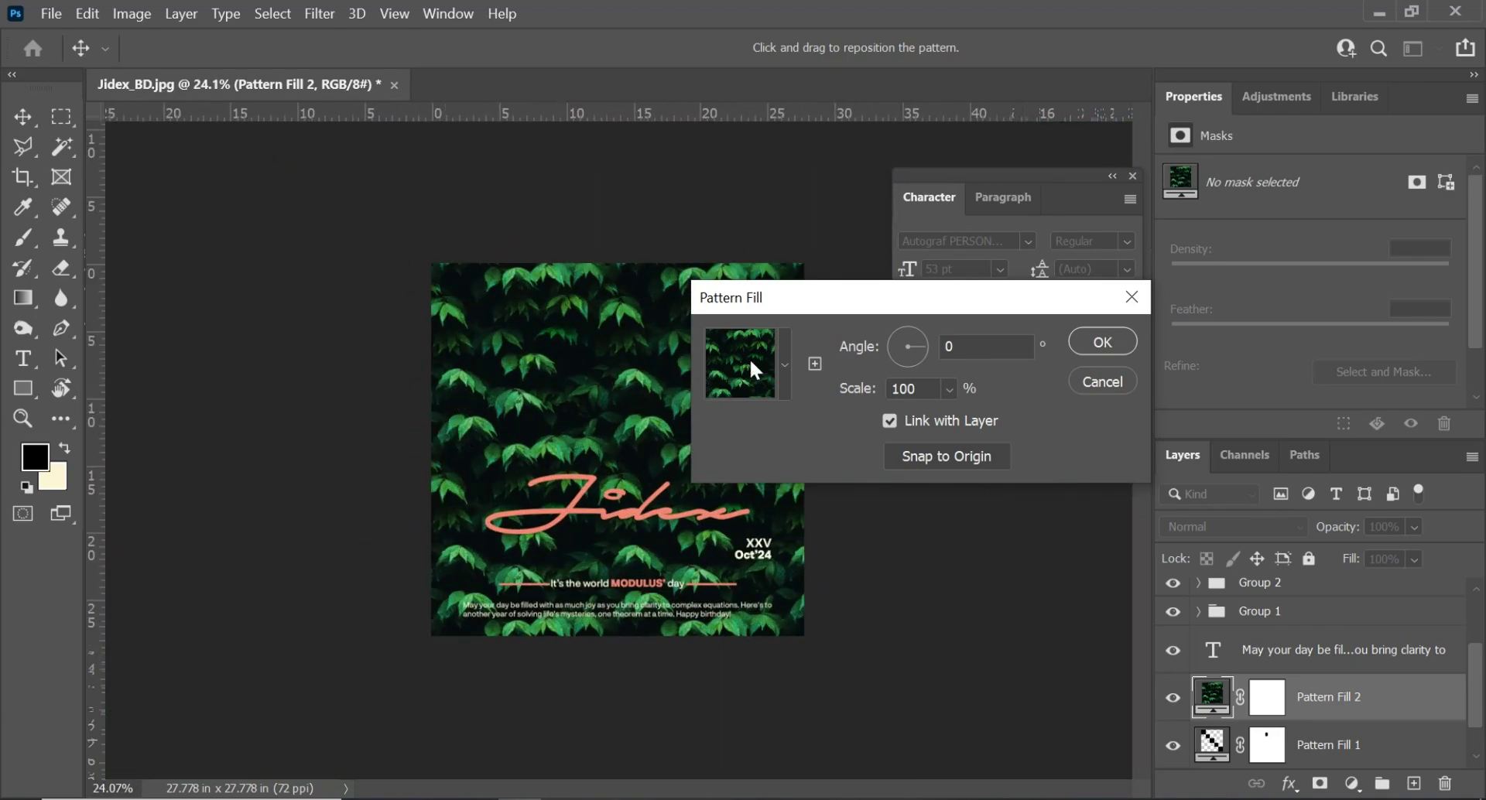
pyautogui.click(785, 372)
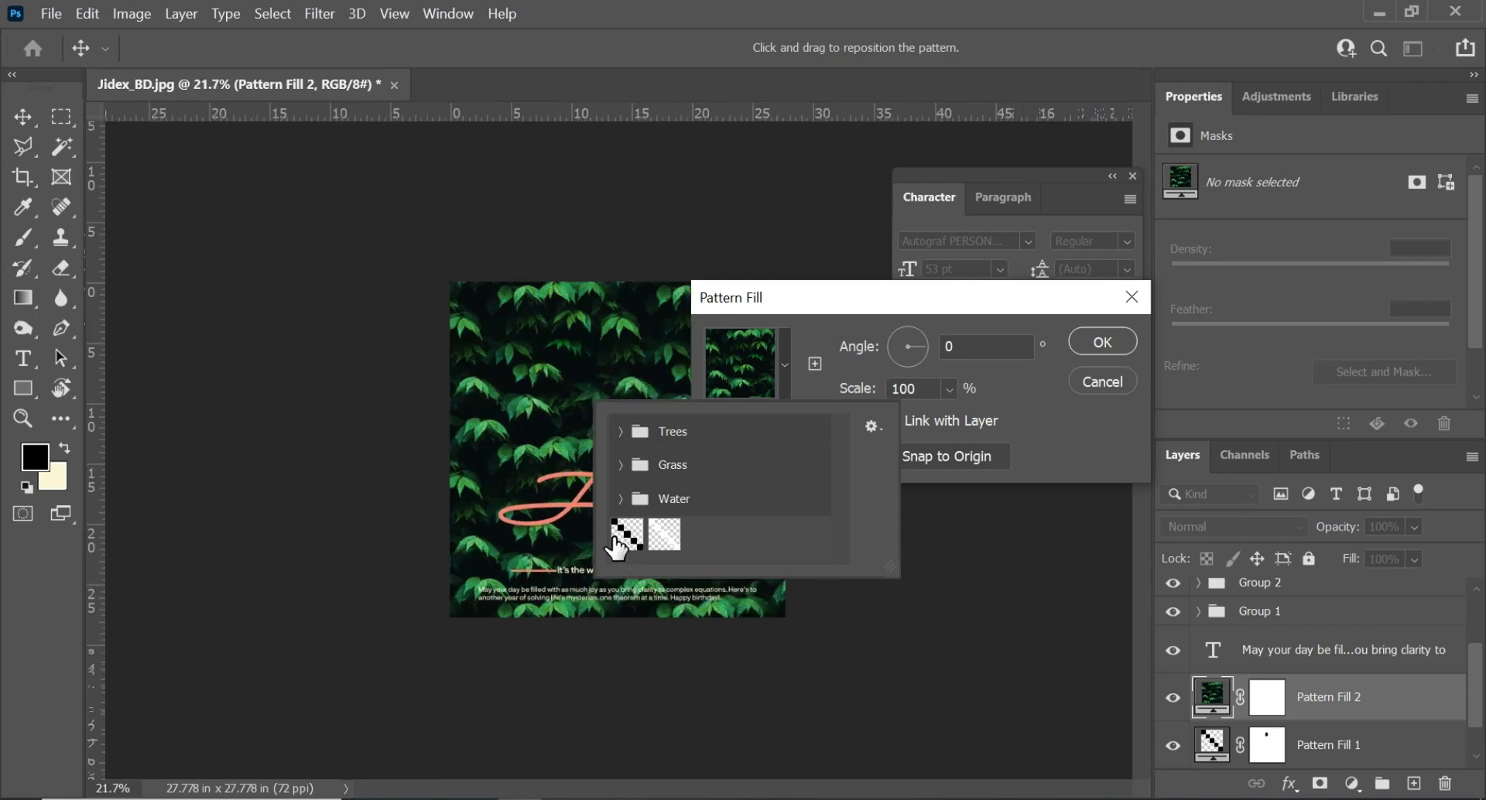
pyautogui.hotkey('ctrl', '+')
pyautogui.click(623, 537)
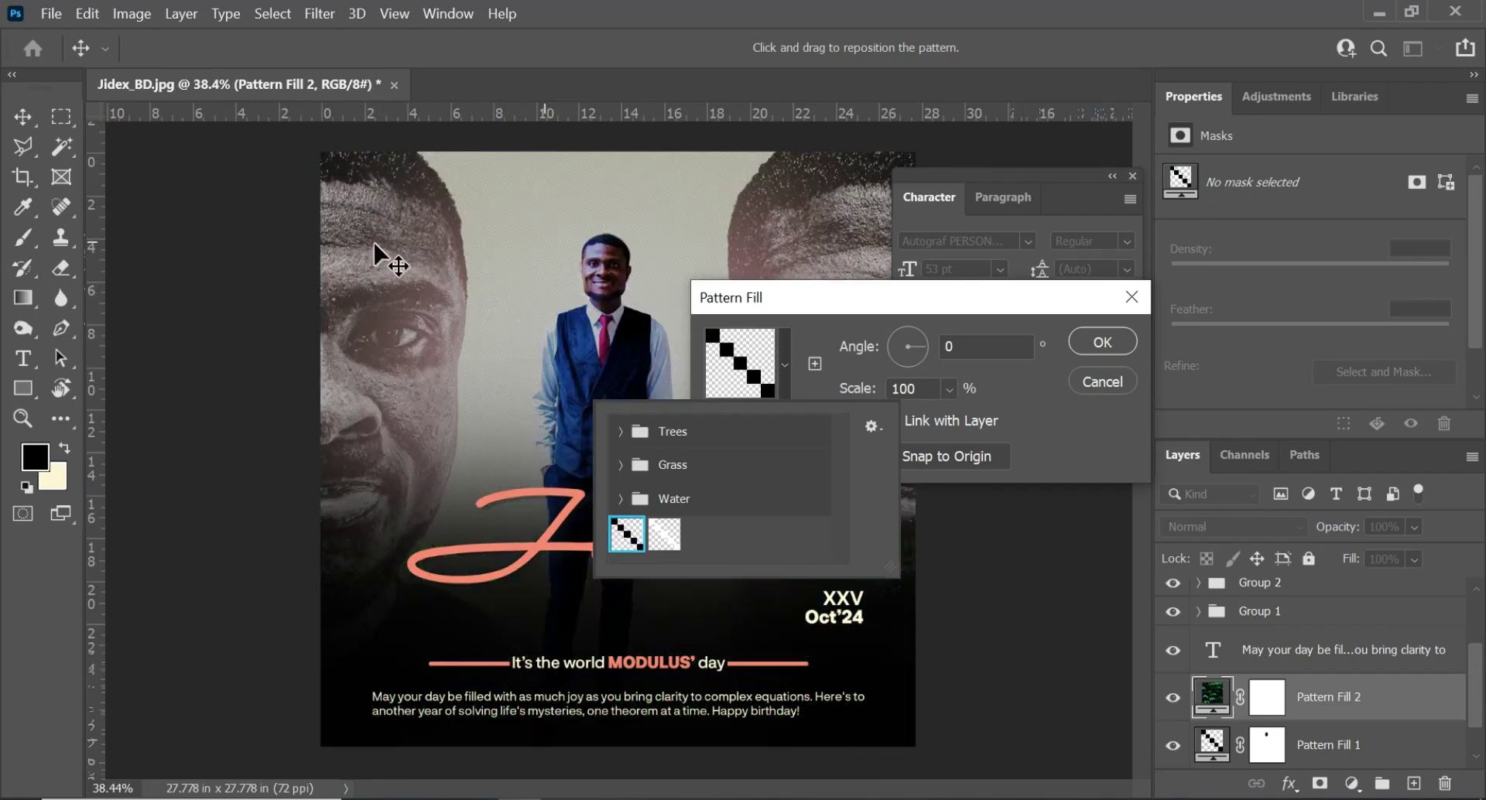
pyautogui.click(1103, 380)
pyautogui.click(1103, 381)
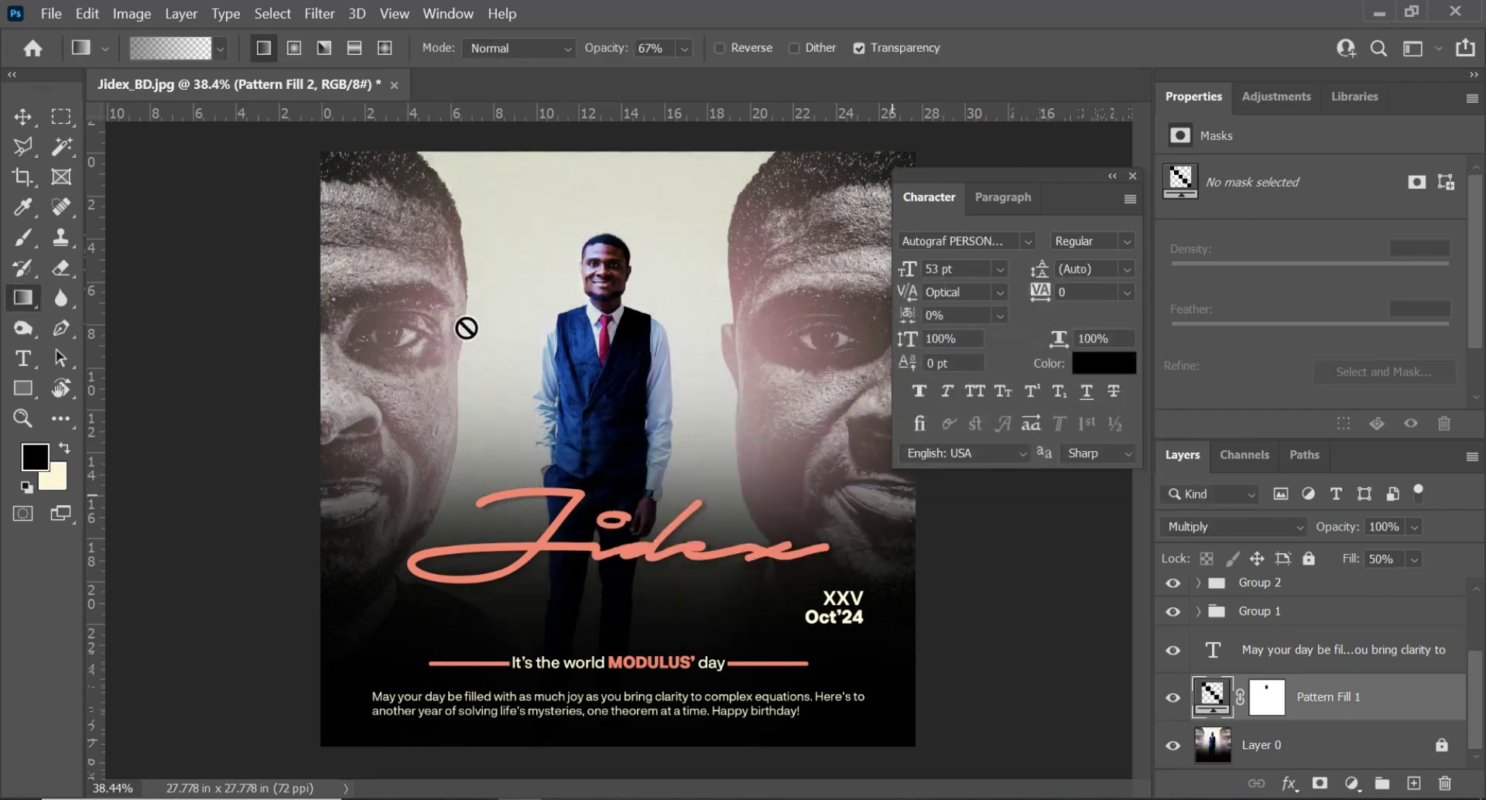
# Examine the pattern overlay up close and compare the whole poster with the Pattern Fill 1 layer hidden and shown
pyautogui.scroll(2, 466, 329)
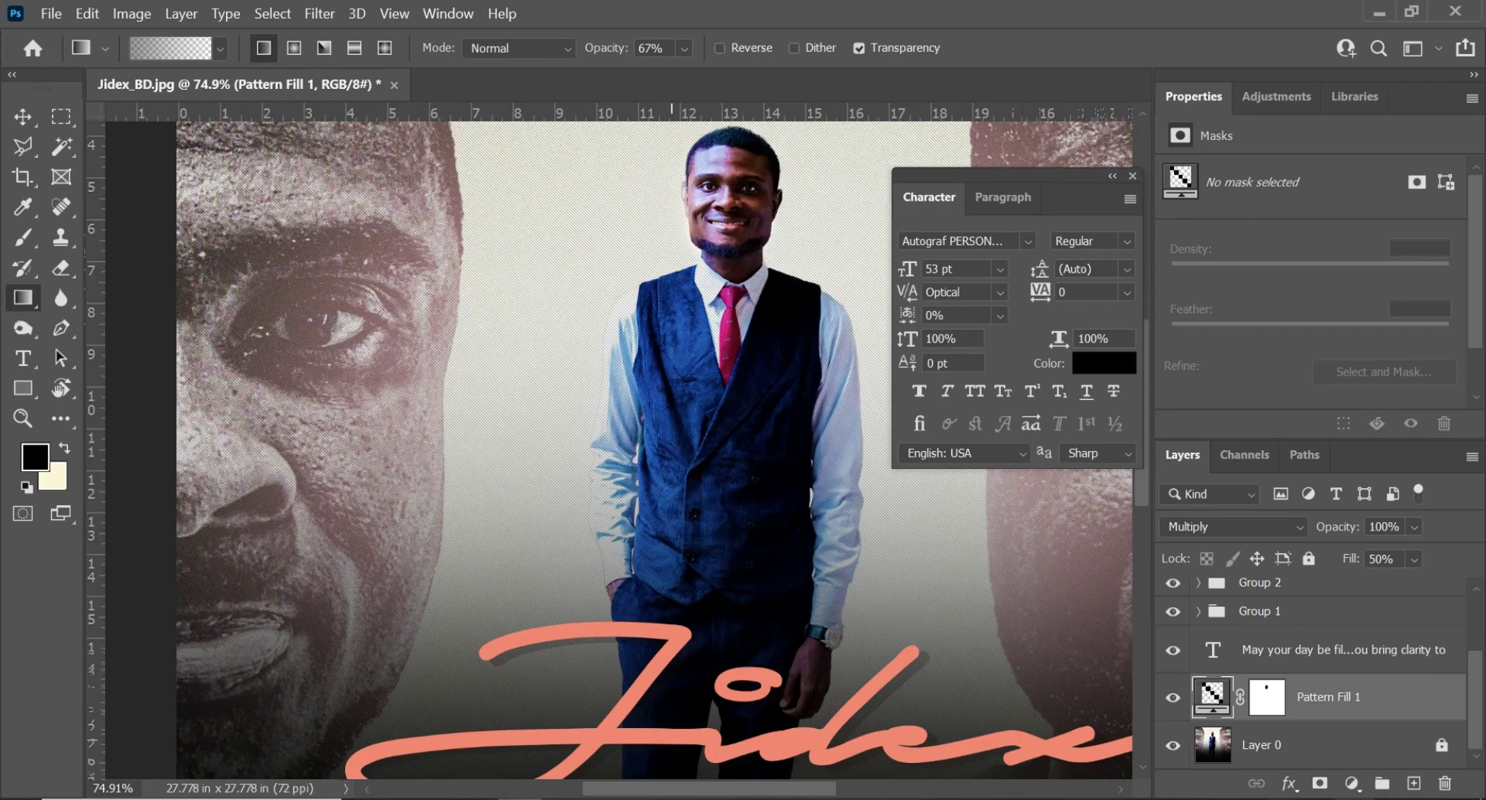
pyautogui.click(1427, 696)
pyautogui.scroll(-2, 565, 523)
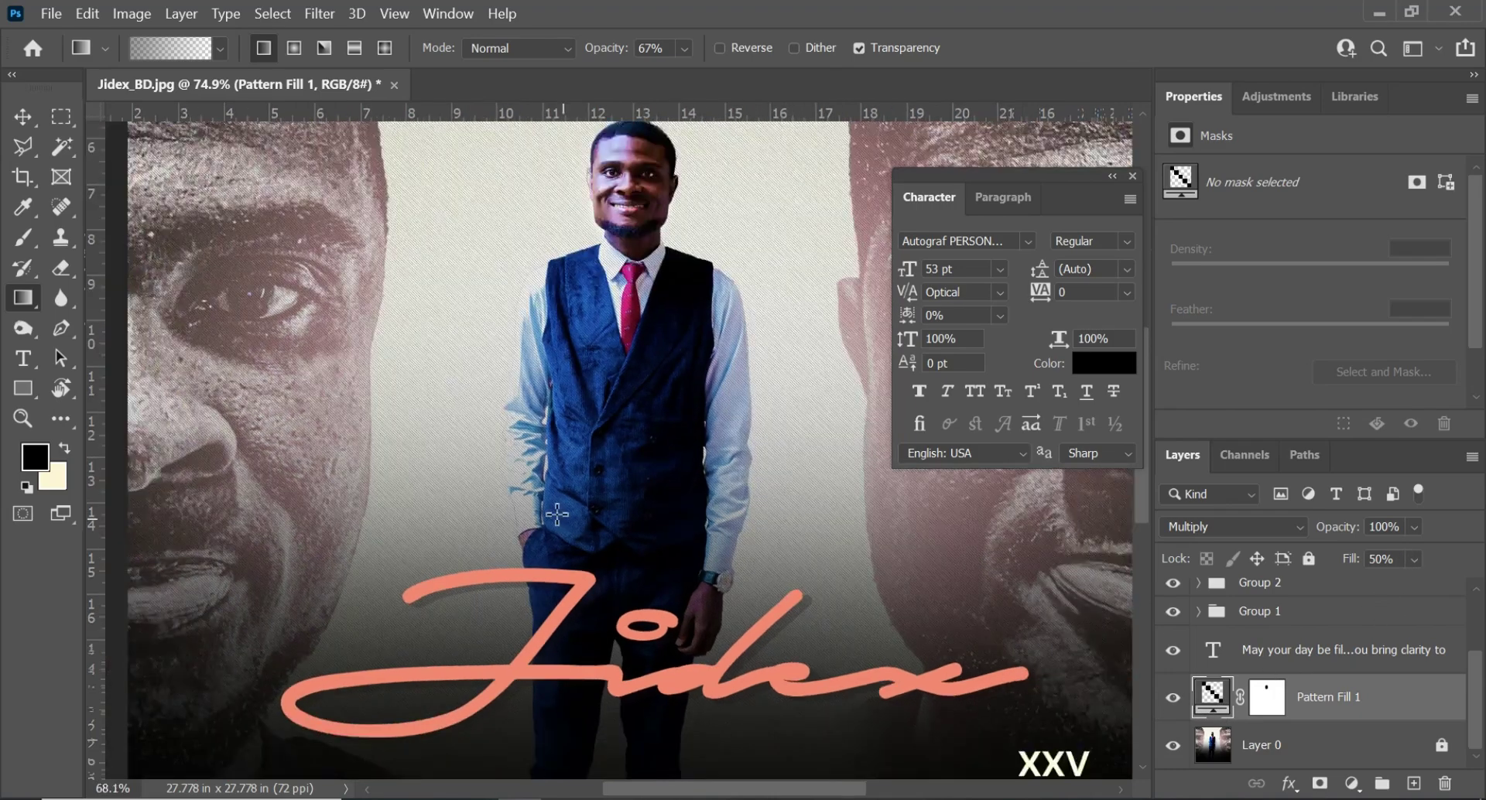
pyautogui.scroll(-5, 557, 514)
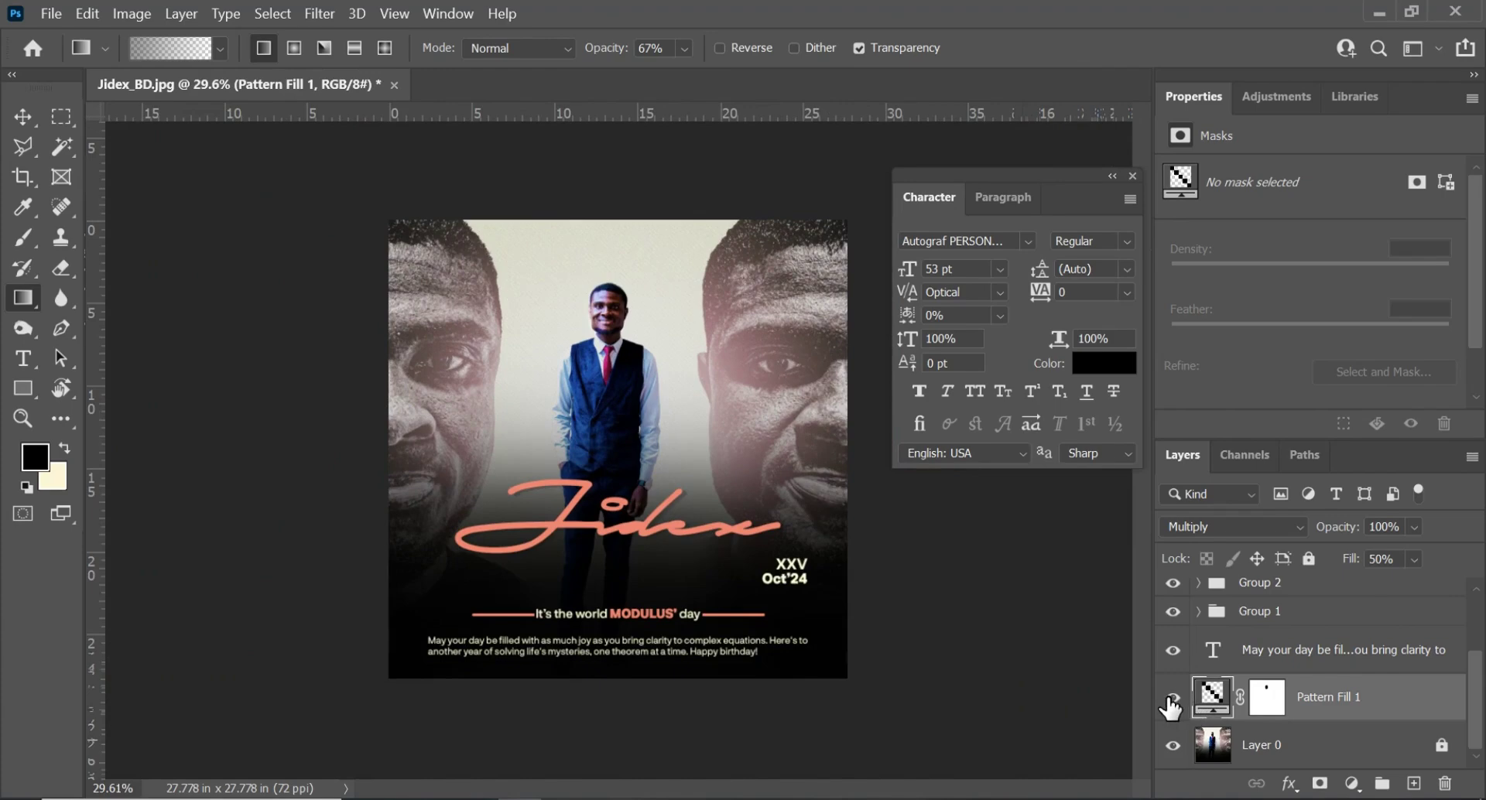
pyautogui.click(1172, 699)
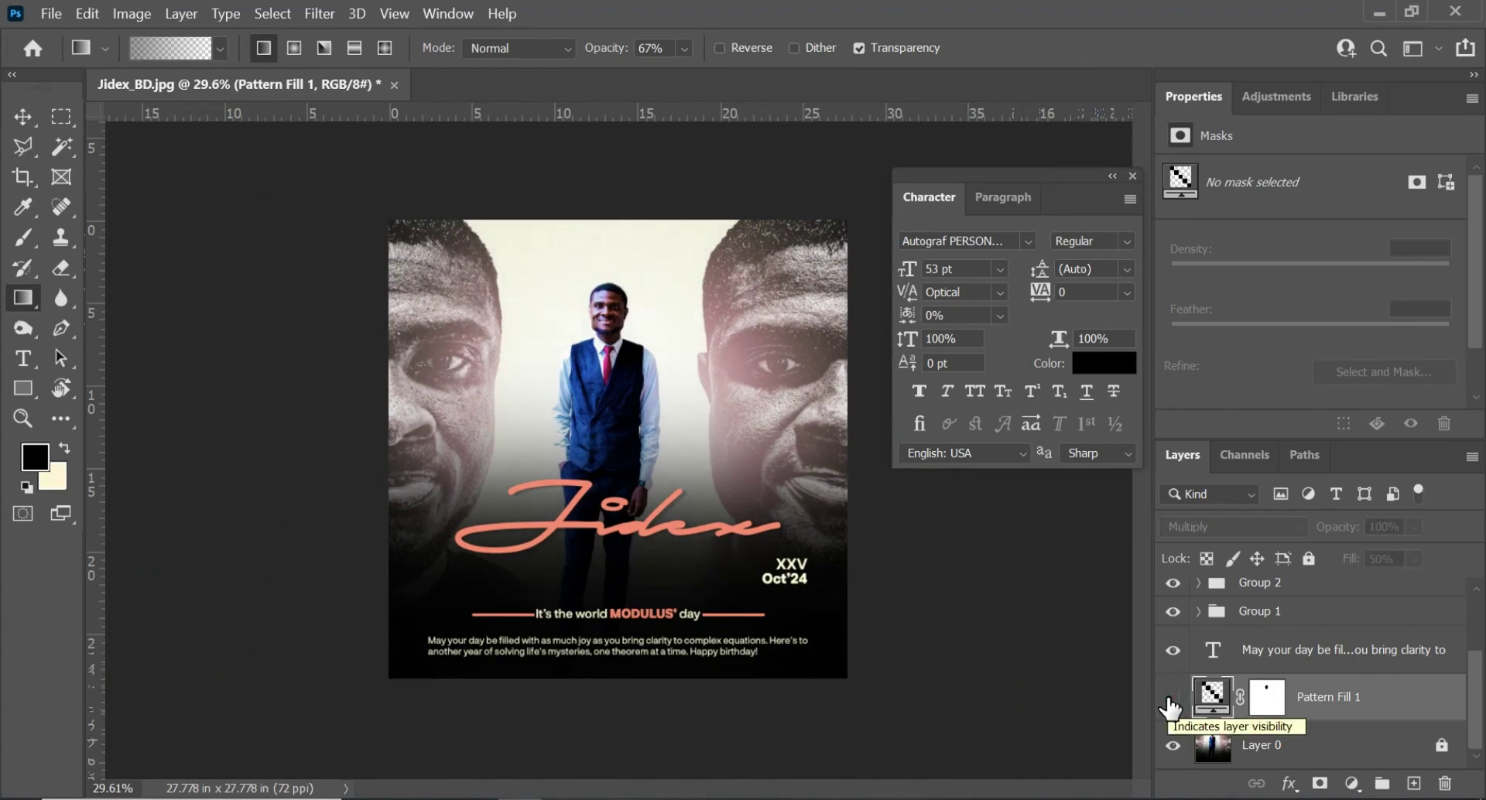
pyautogui.click(1171, 699)
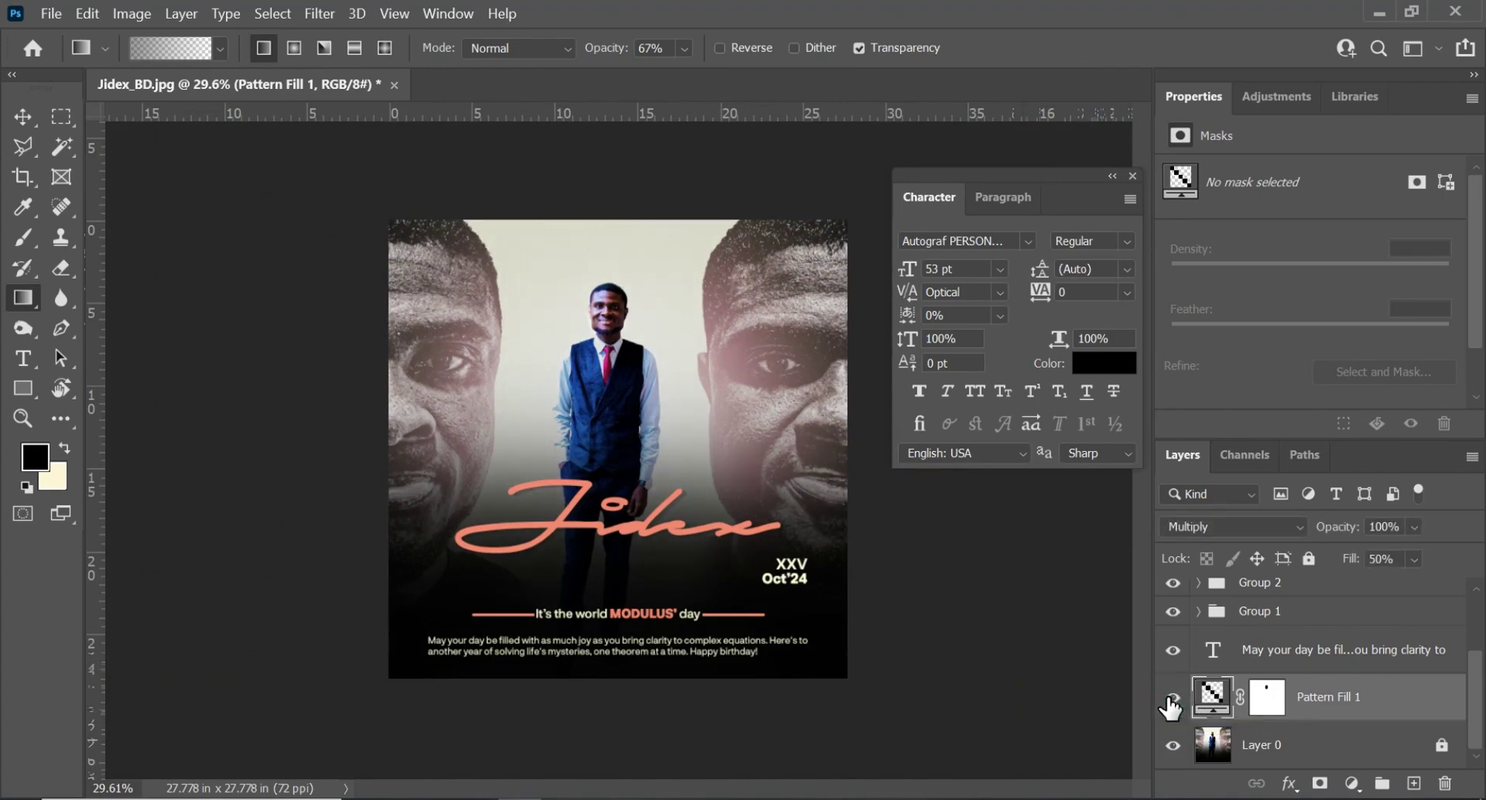
pyautogui.click(1172, 698)
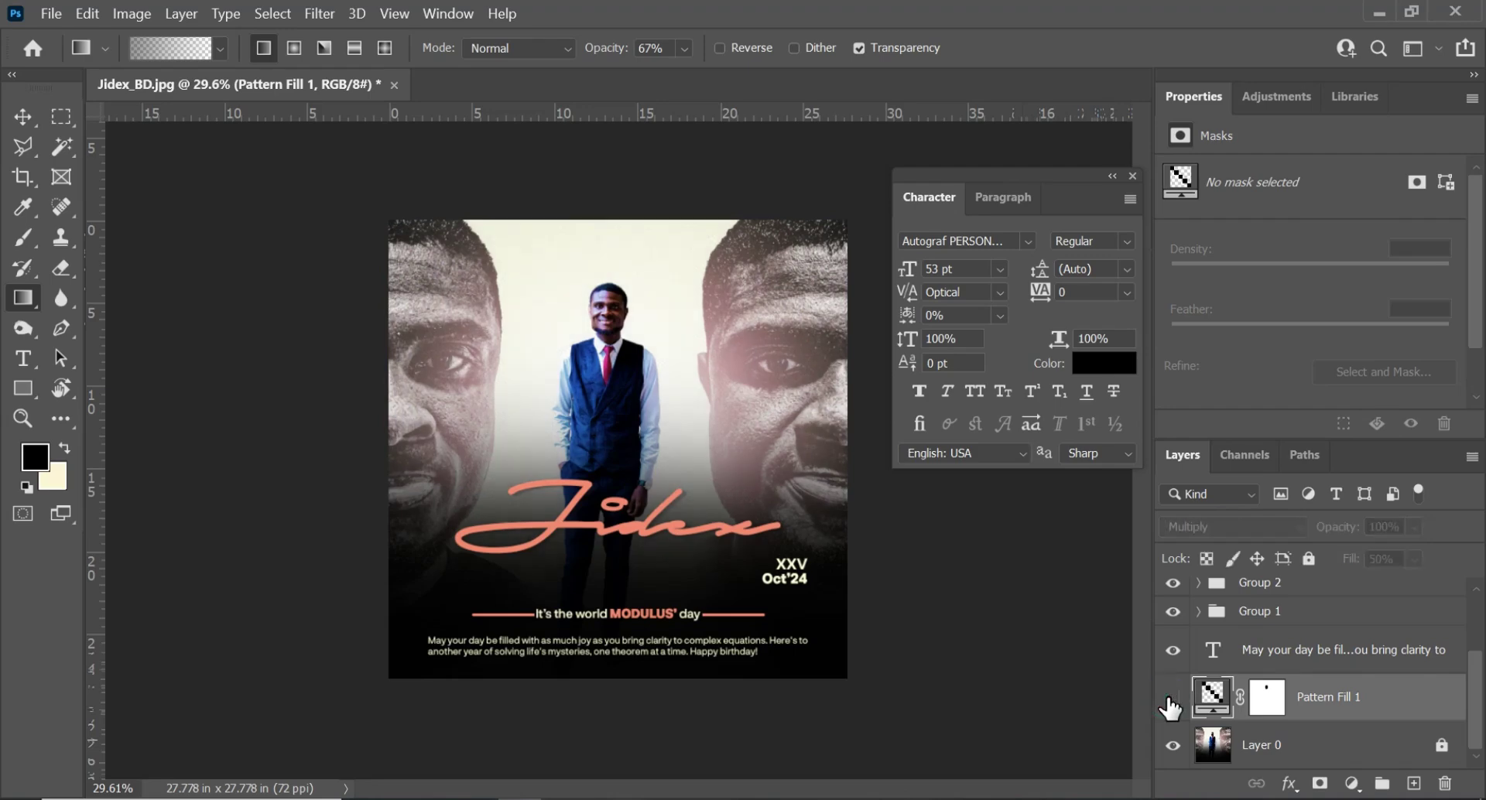
pyautogui.click(1172, 699)
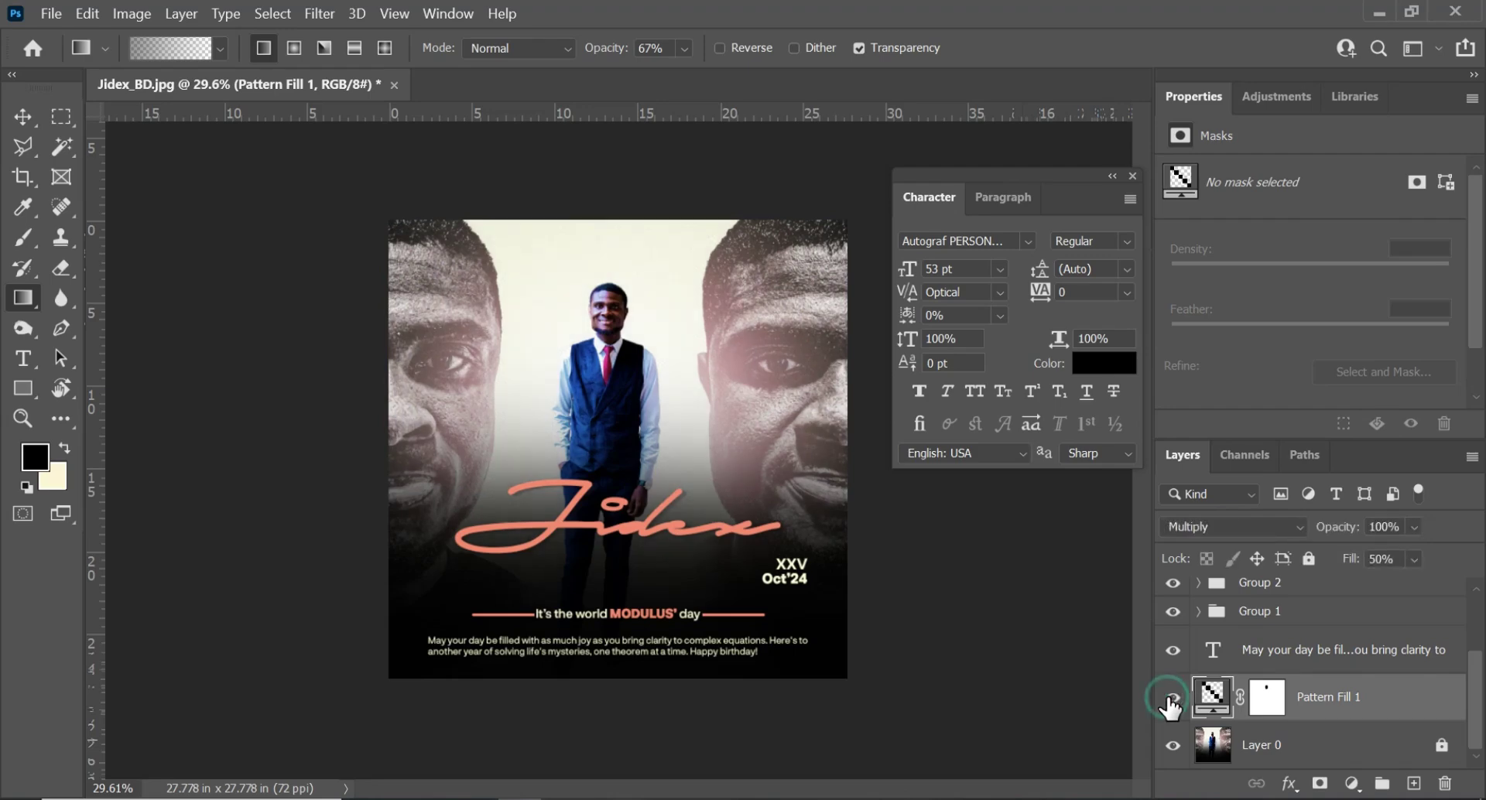
# Close the Character panel and switch from the Gradient tool to the Move tool
pyautogui.click(1131, 177)
pyautogui.scroll(3, 674, 303)
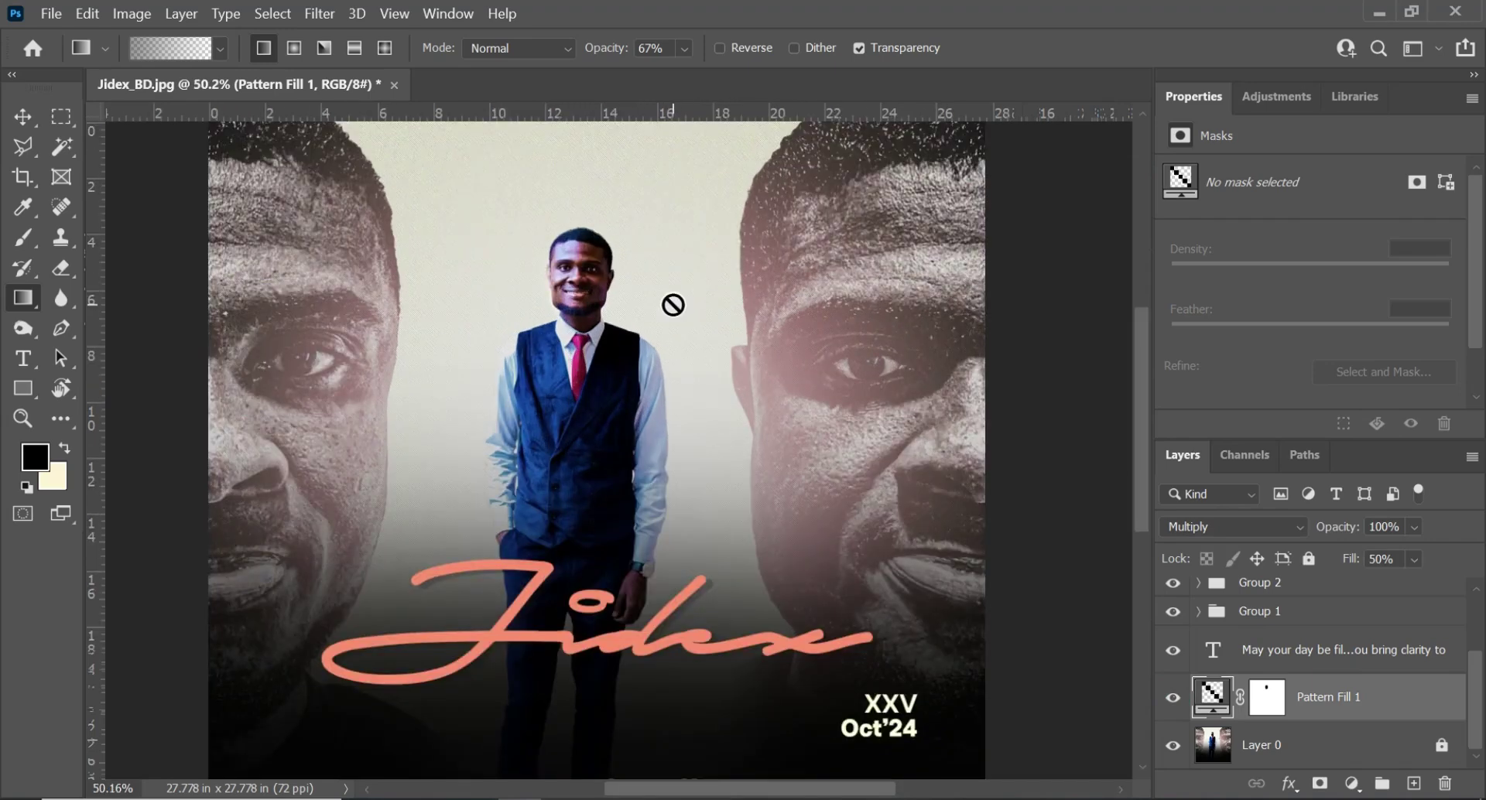
pyautogui.scroll(-2, 673, 303)
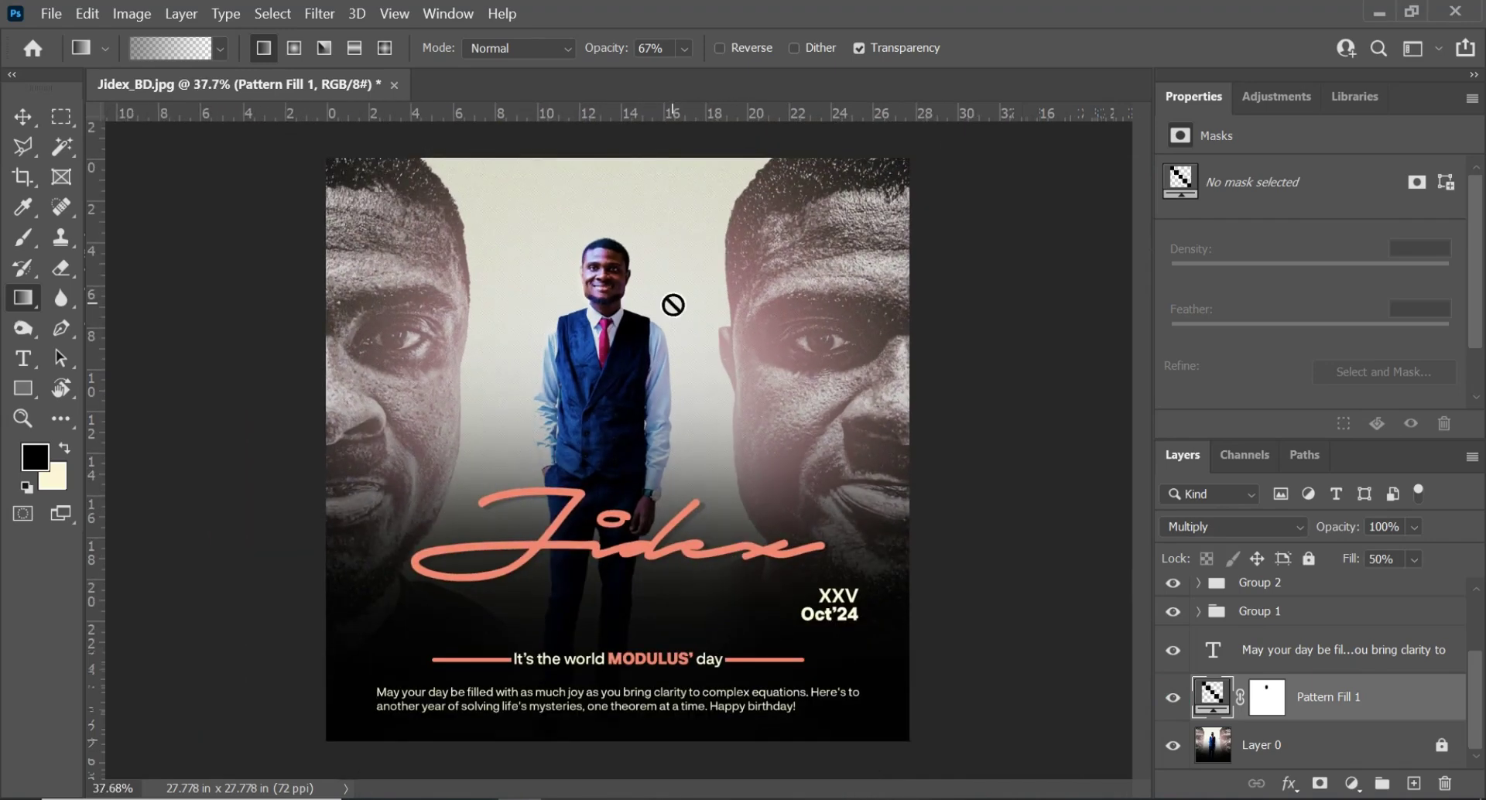
pyautogui.click(22, 116)
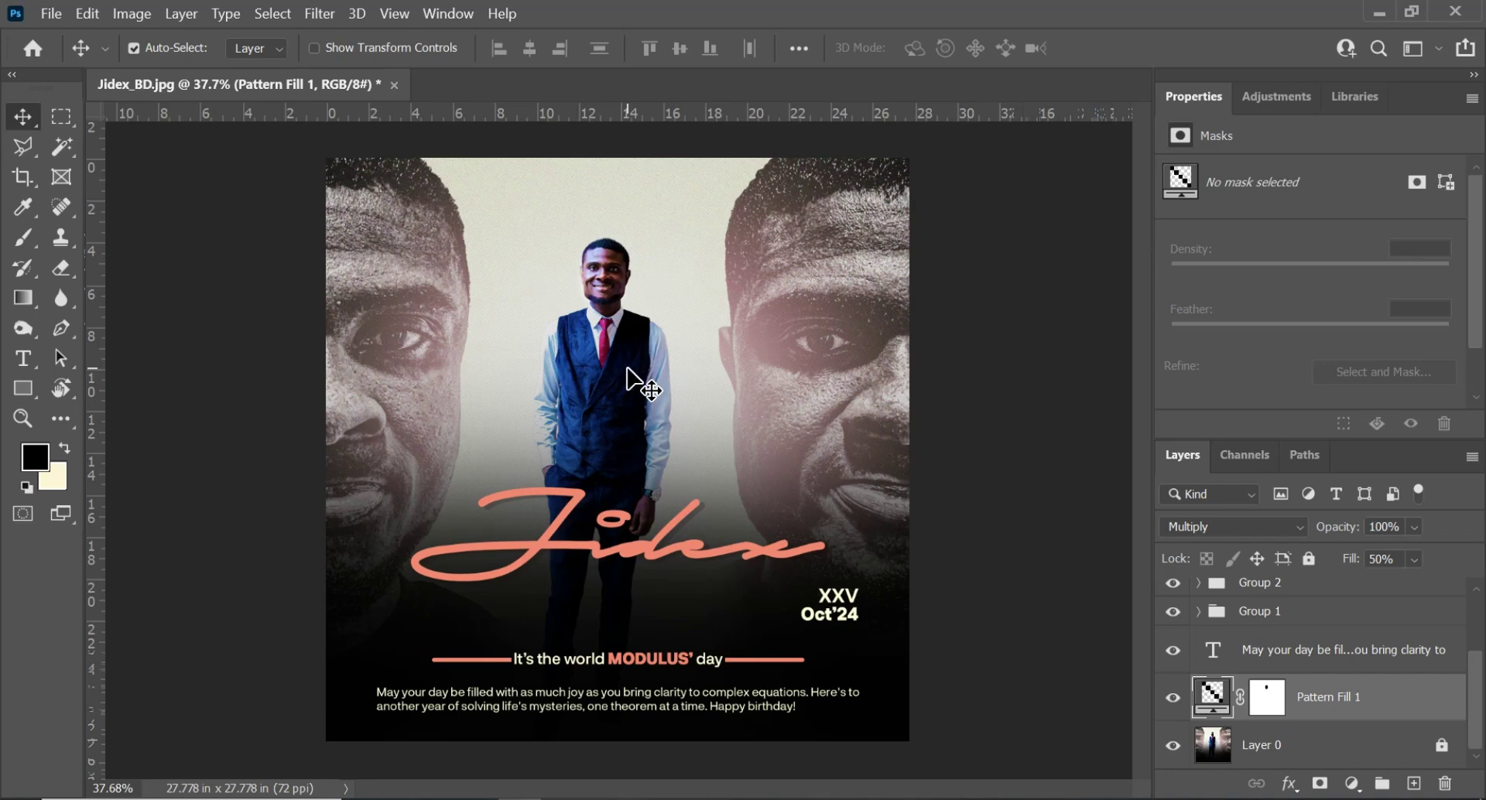
pyautogui.scroll(2, 774, 620)
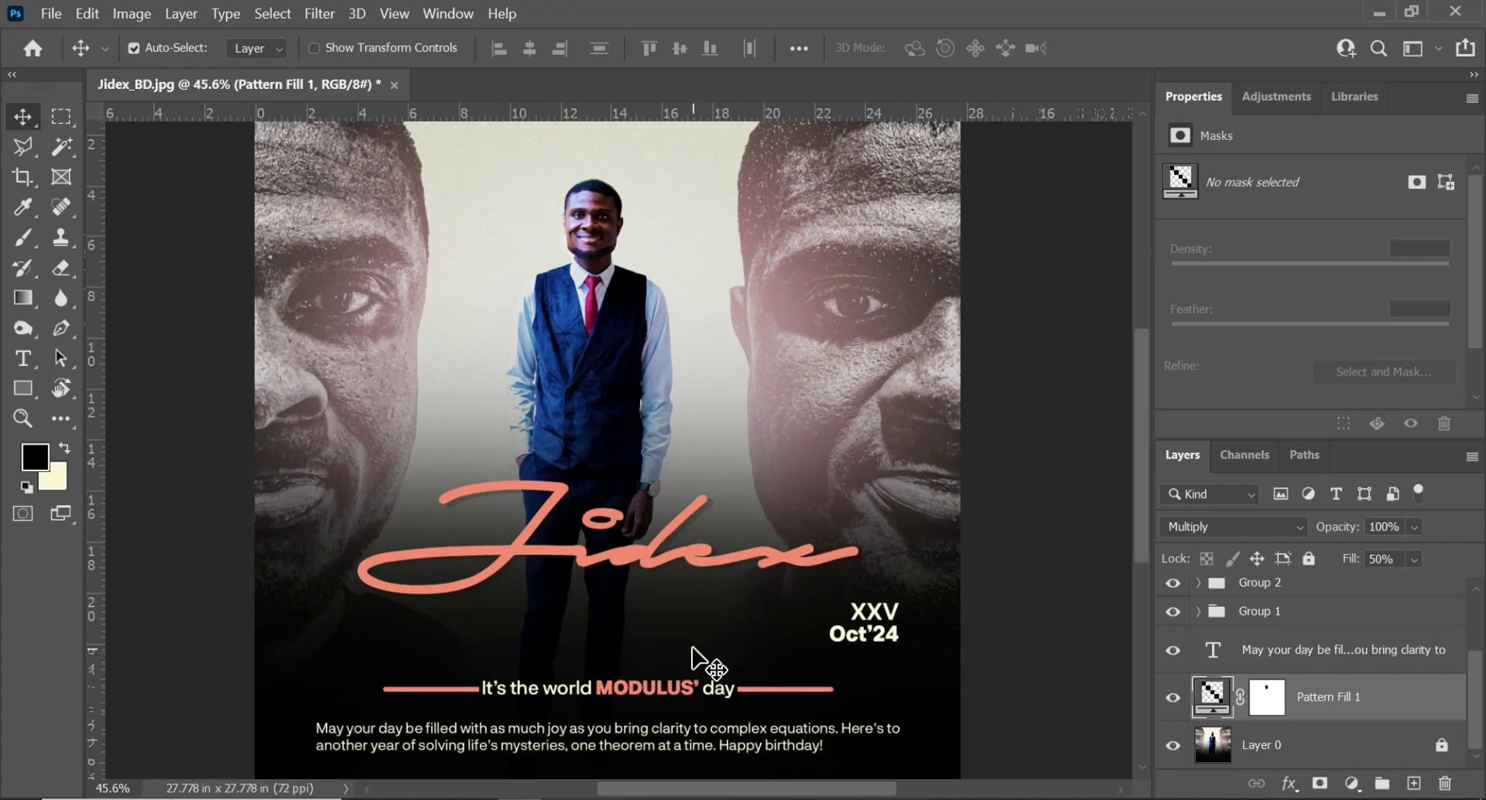
pyautogui.scroll(1, 691, 653)
pyautogui.scroll(-1, 691, 654)
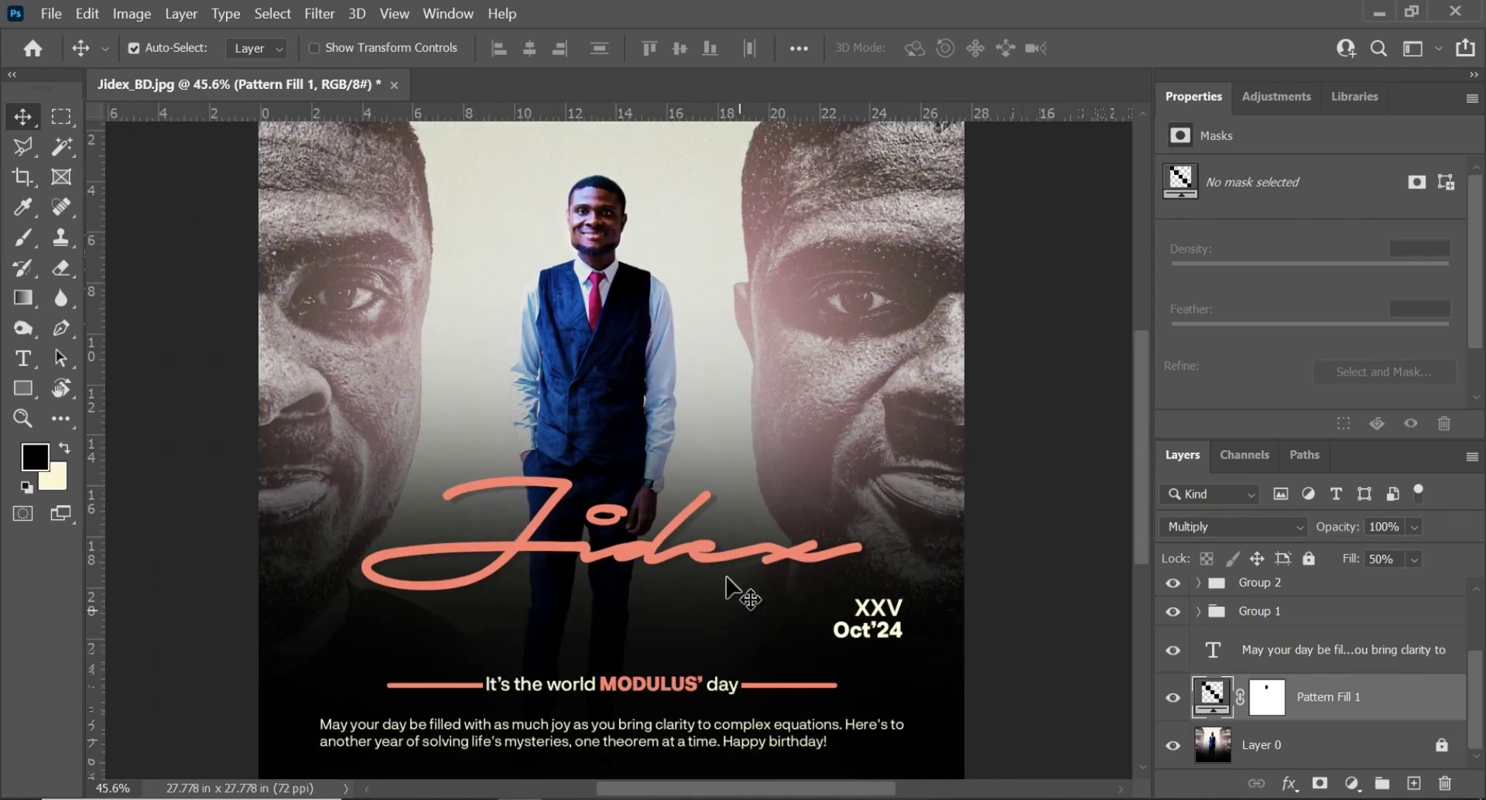
pyautogui.scroll(-2, 726, 578)
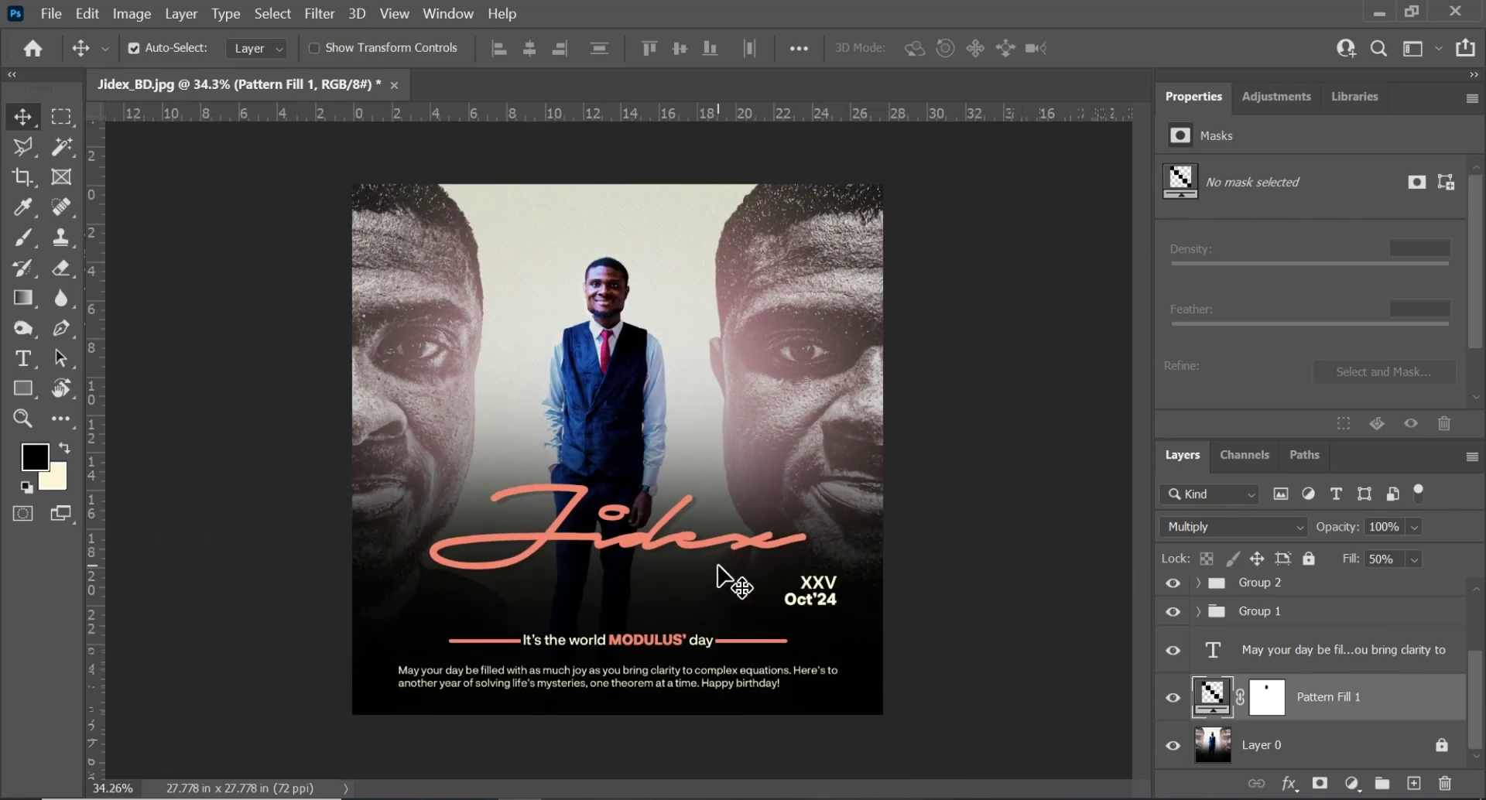